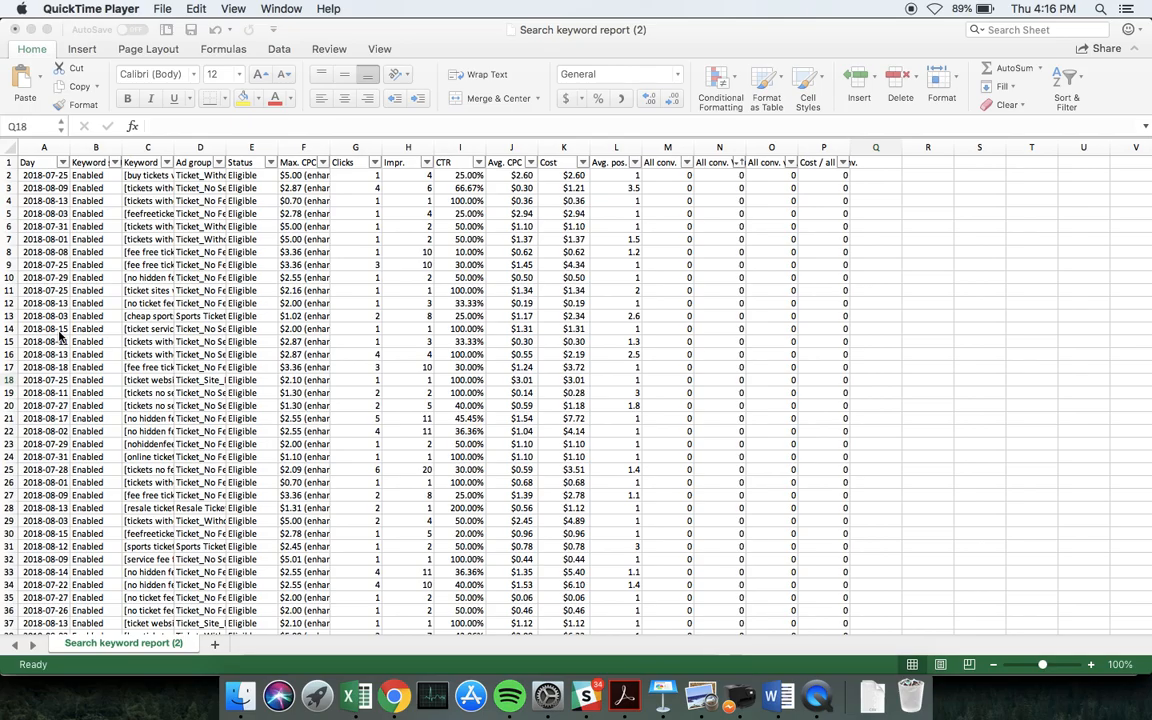
- Sort the keyword report by the Day column in ascending order
scroll(52, 240, down, 4)
scroll(52, 233, down, 2)
scroll(52, 225, up, 5)
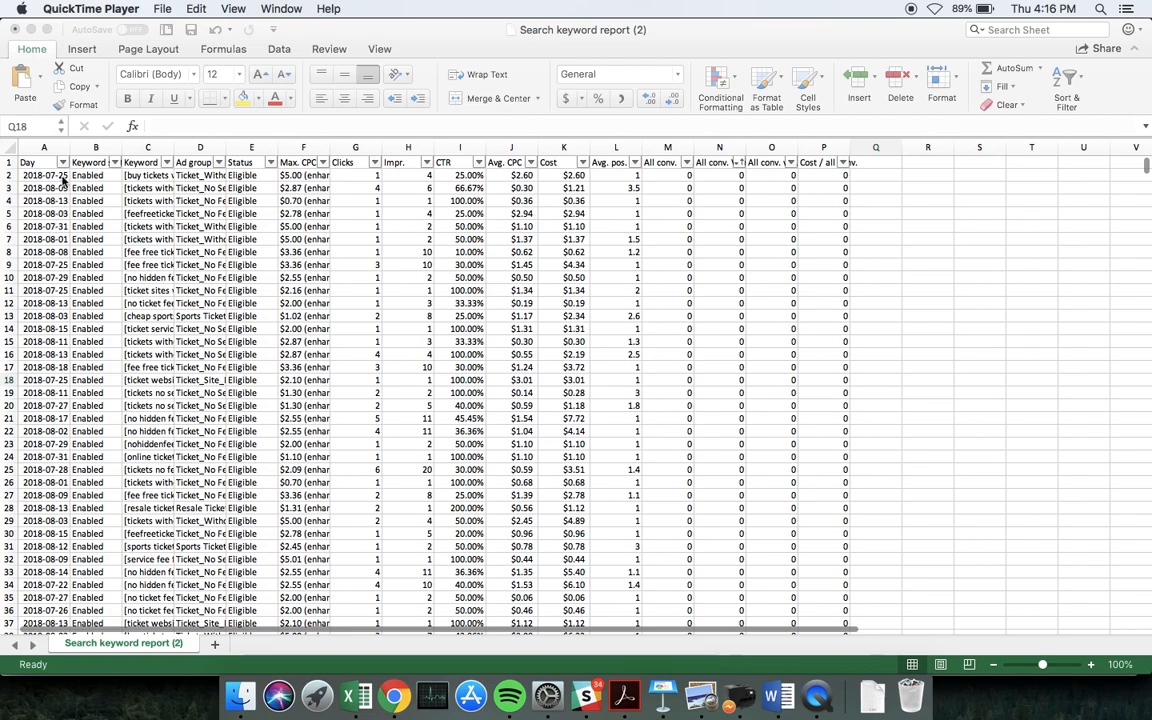
click(63, 165)
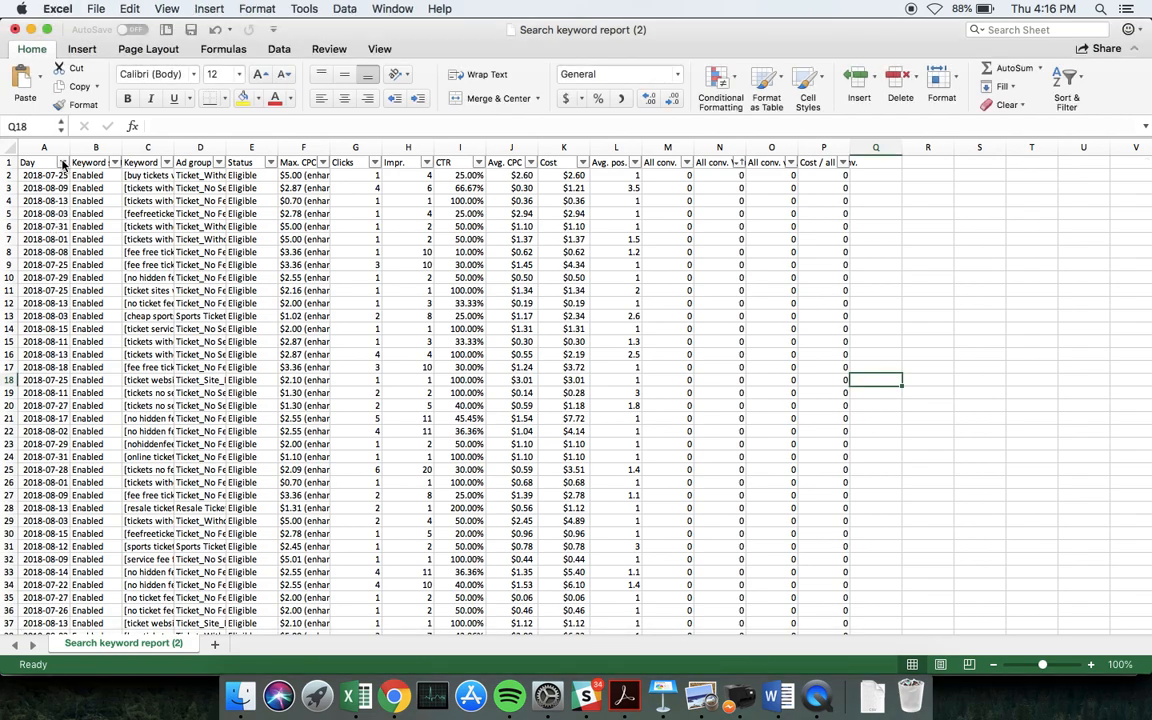
click(63, 162)
click(111, 145)
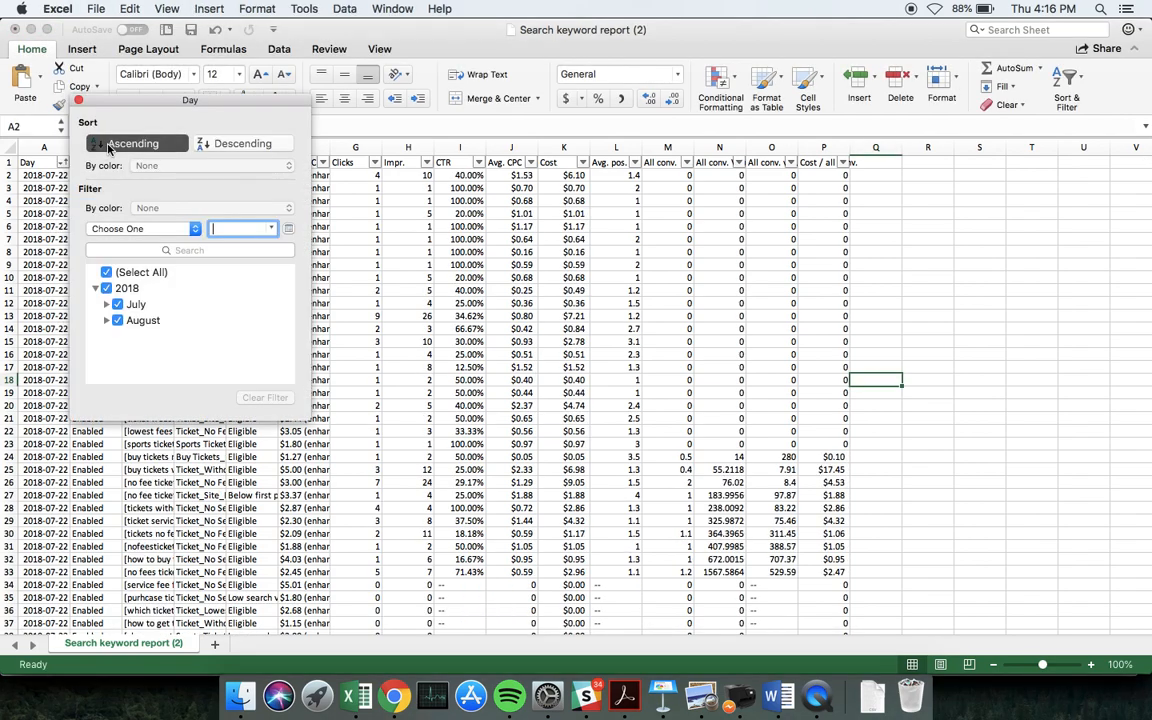
click(79, 100)
- Examine how the dates progress down the sorted Day column
scroll(101, 227, down, 1)
scroll(101, 227, up, 1)
scroll(300, 200, down, 10)
scroll(321, 210, down, 20)
scroll(321, 210, down, 20)
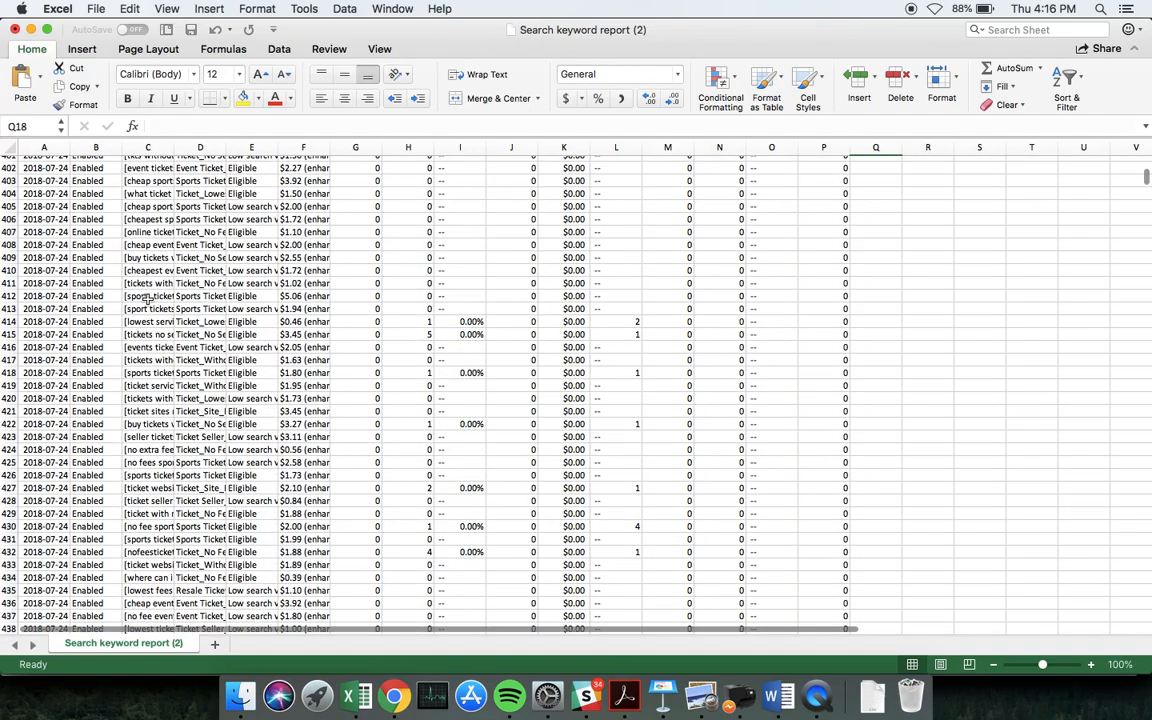
scroll(67, 290, down, 20)
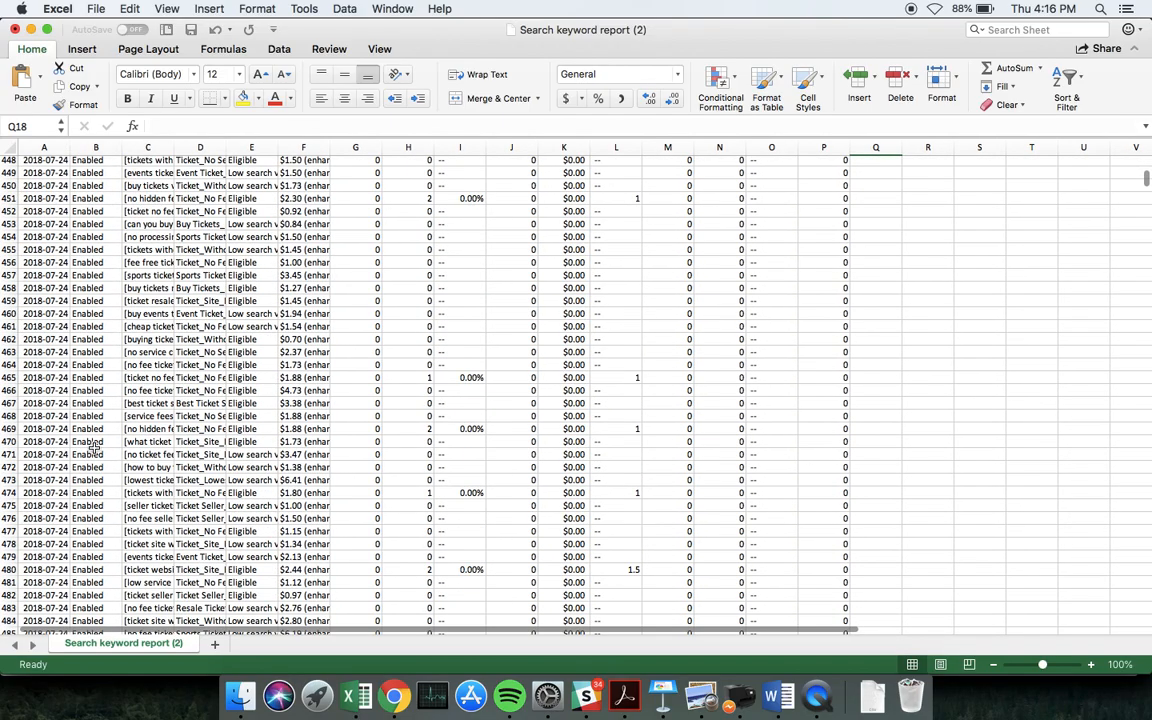
scroll(93, 447, up, 20)
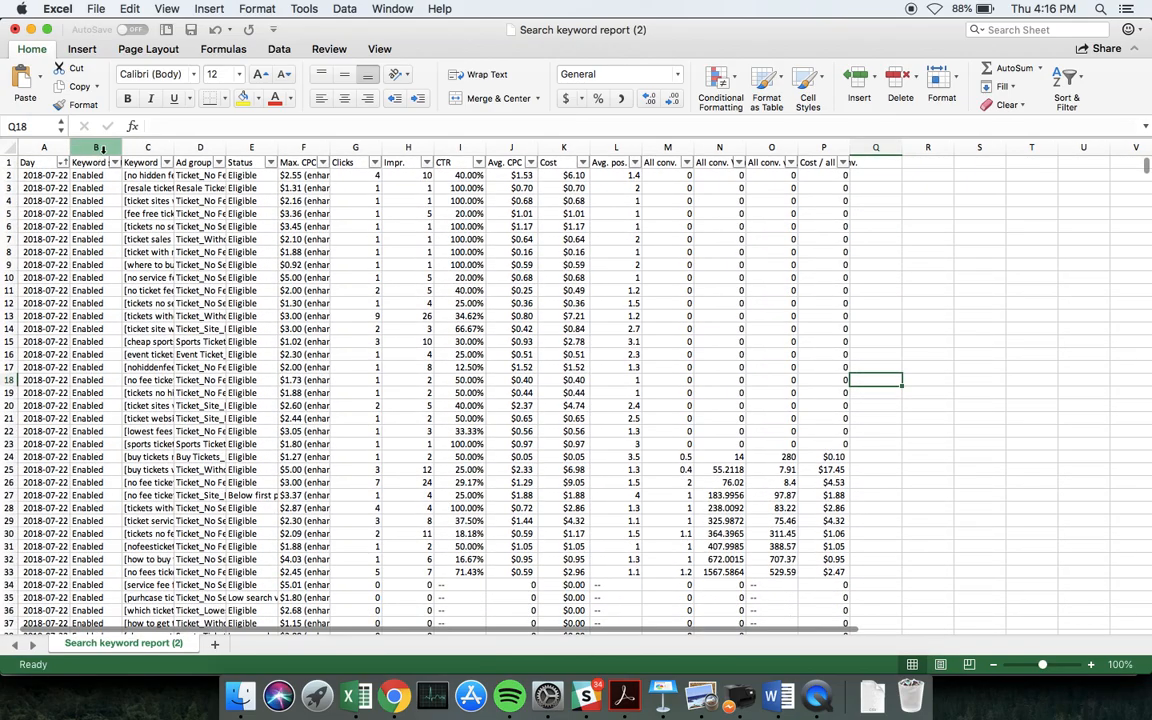
- Insert two blank columns between the Day and Keyword status columns
click(101, 149)
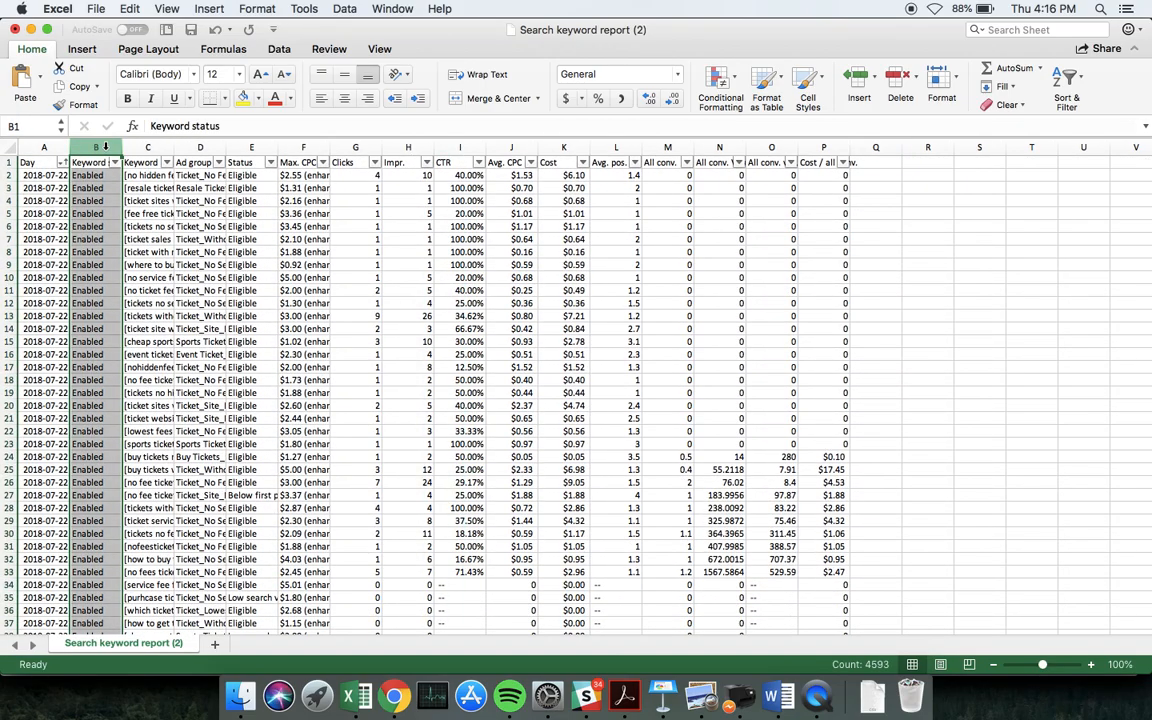
right_click(106, 148)
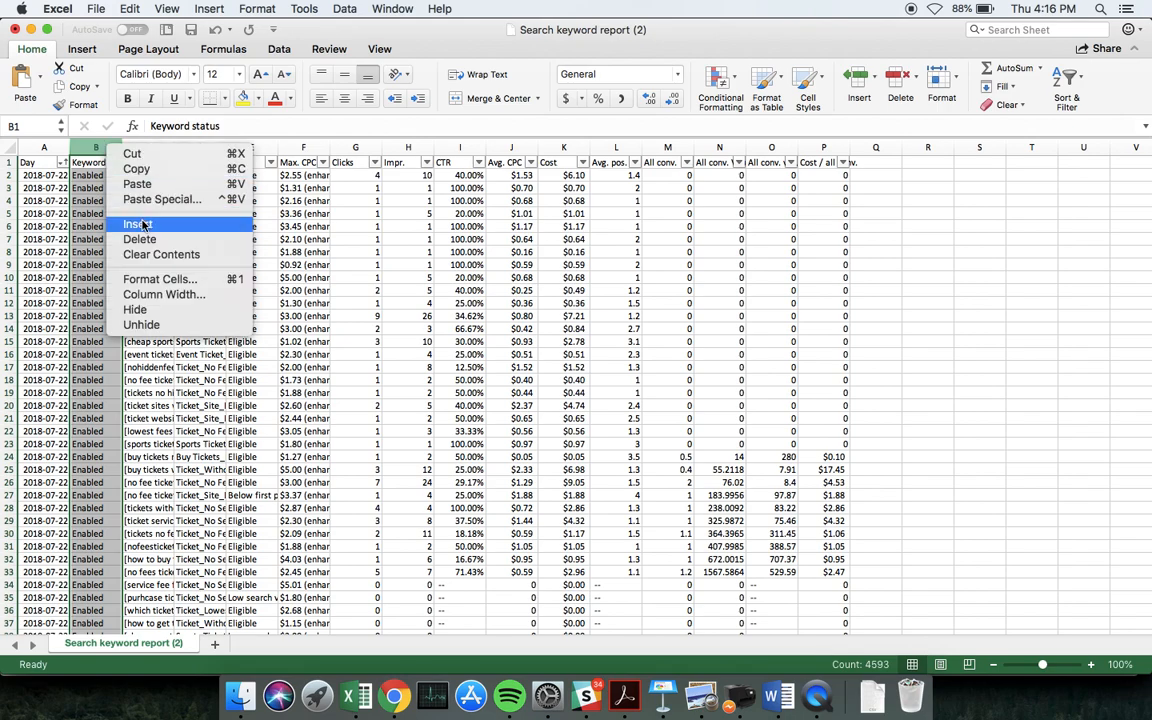
click(137, 224)
right_click(145, 148)
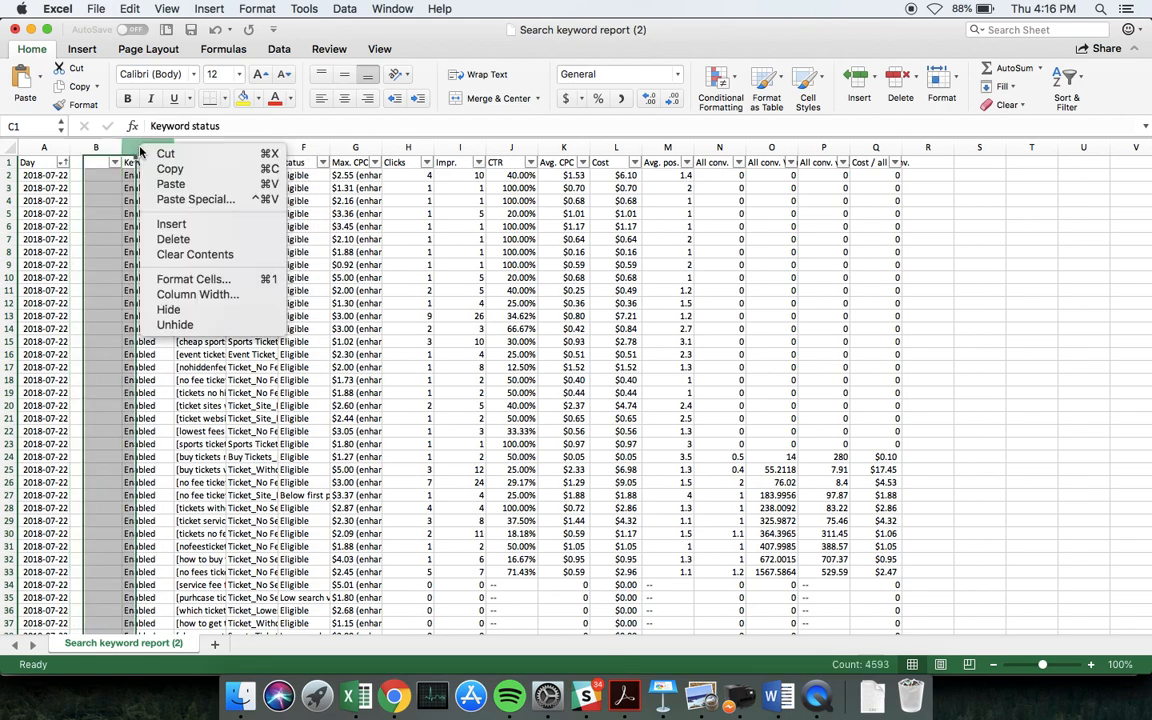
click(212, 229)
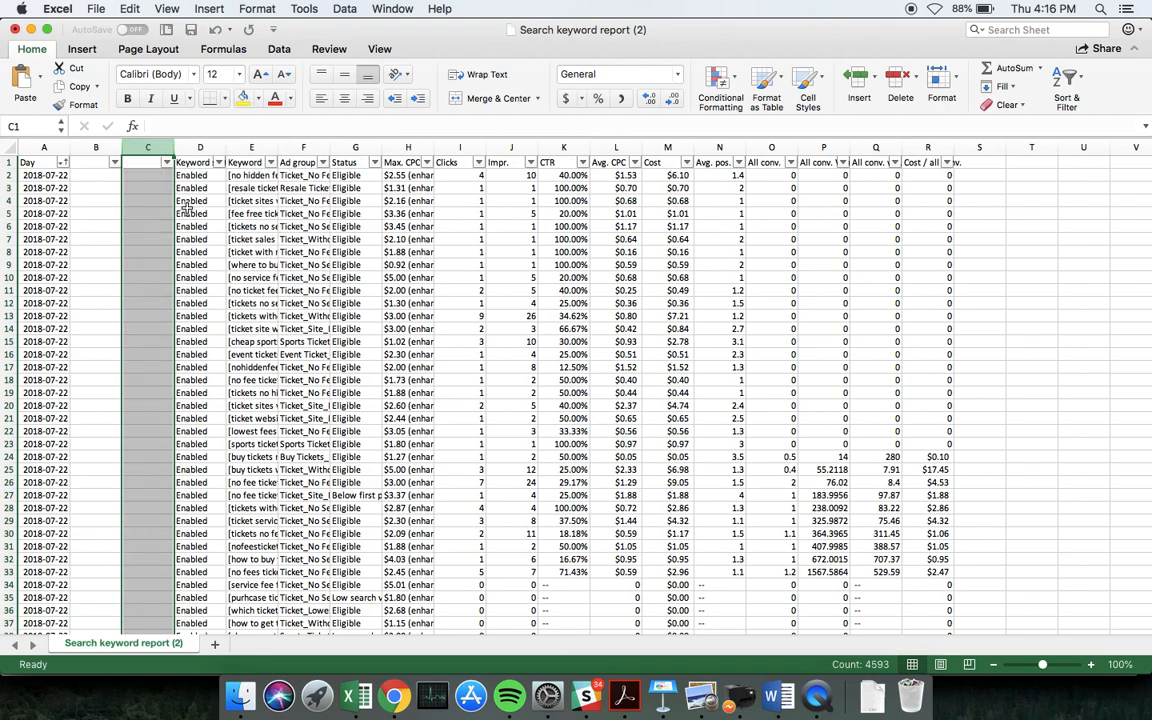
- Head the two new columns "Week" and "Day of Week", and widen column C to fit its header
click(93, 166)
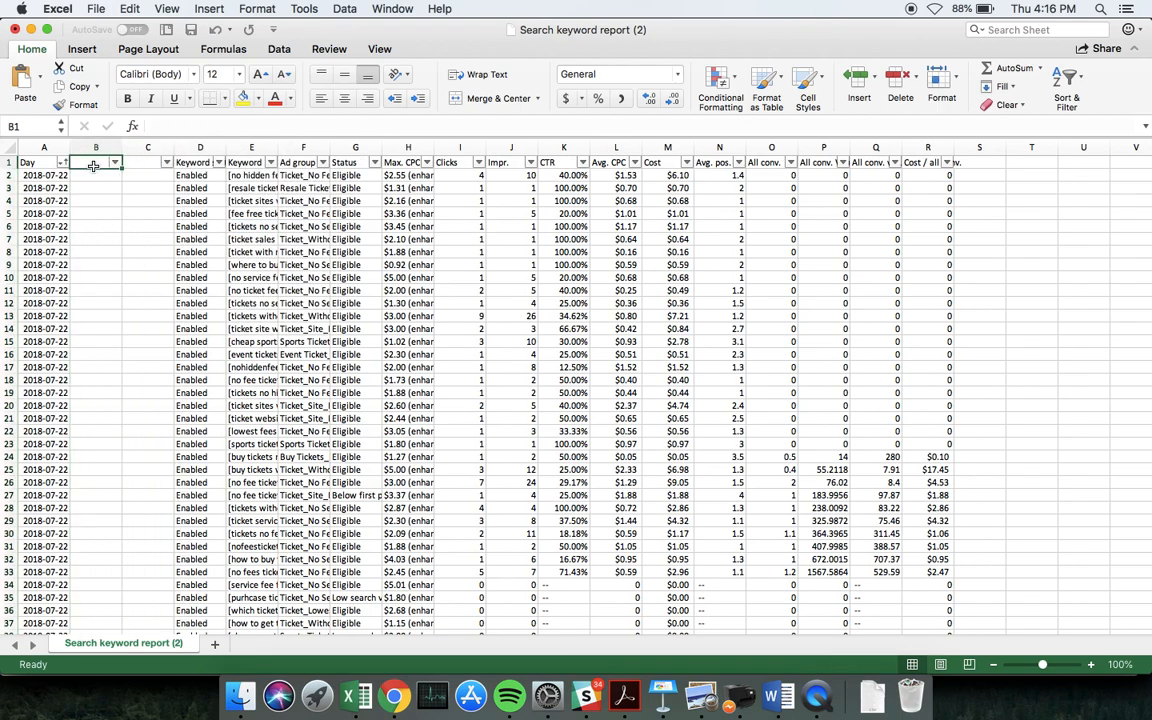
text(Week)
key(Tab)
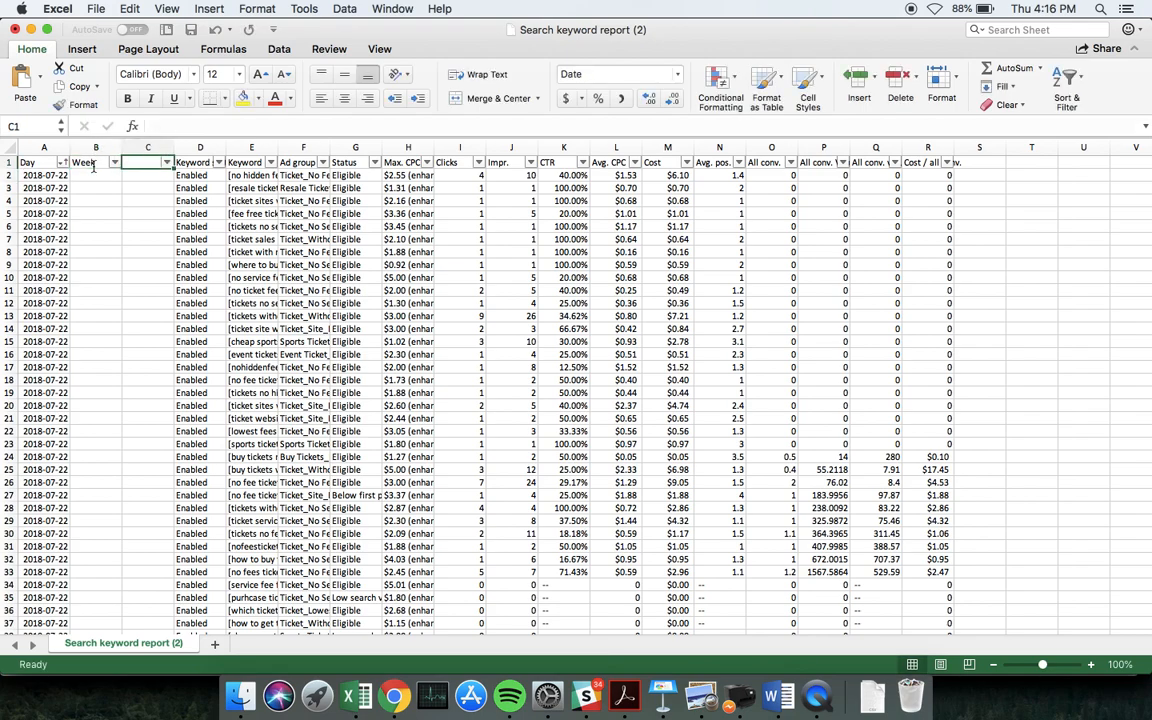
text(Day of Week)
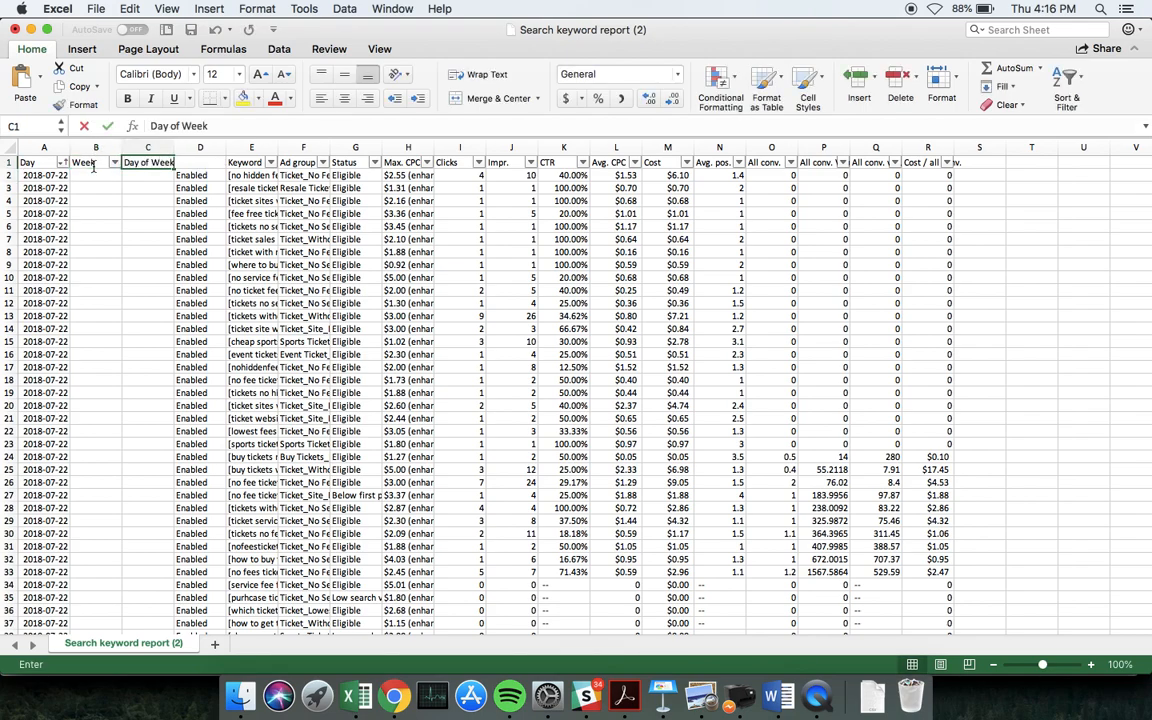
key(Return)
drag(174, 144, 196, 144)
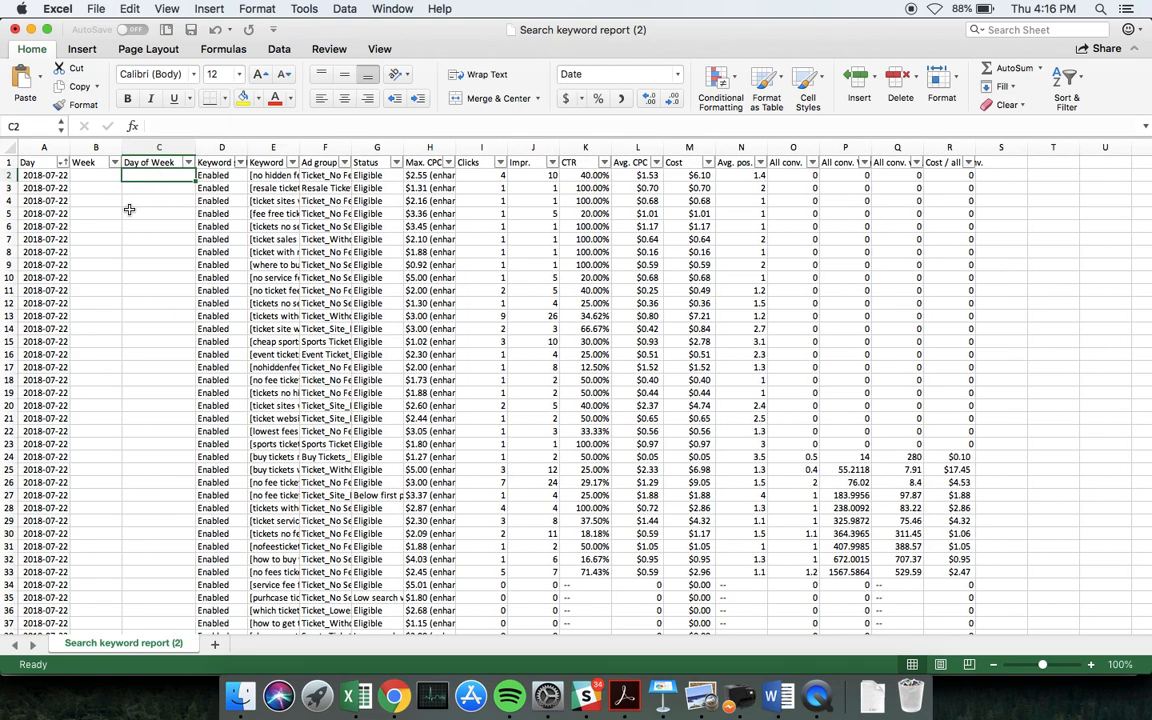
- Enter the formula =WEEKNUM(A2) in cell B2 to get the week number of the first date
click(92, 176)
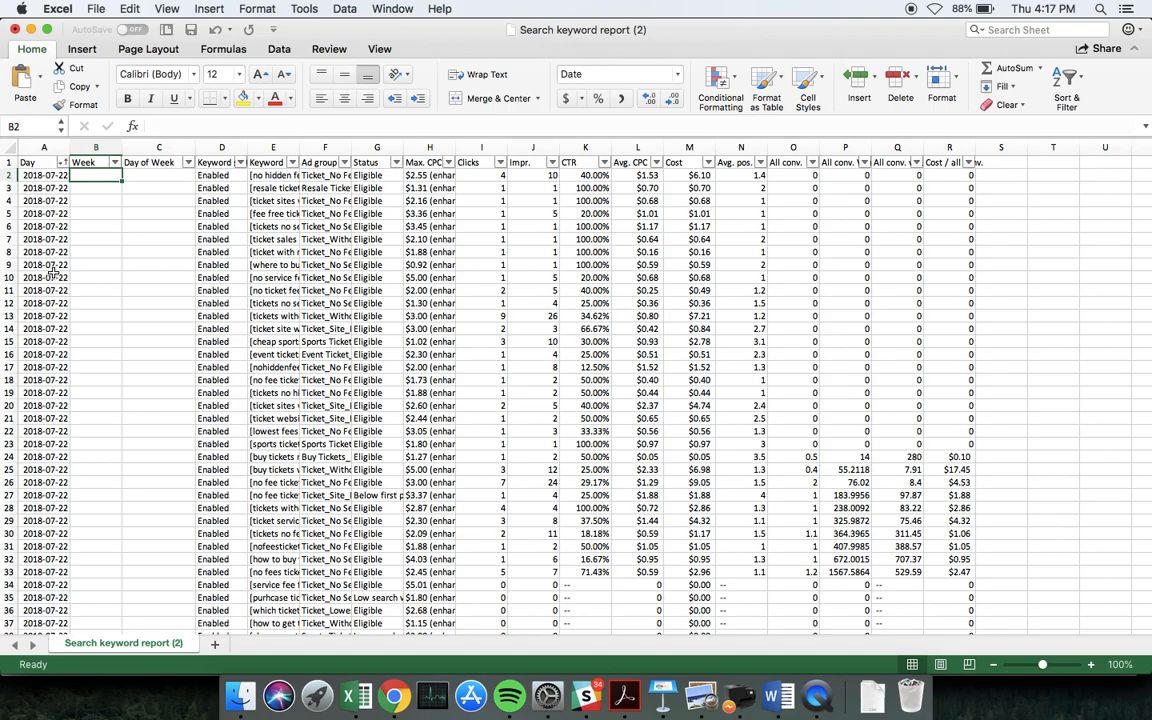
scroll(50, 265, down, 3)
scroll(50, 255, up, 3)
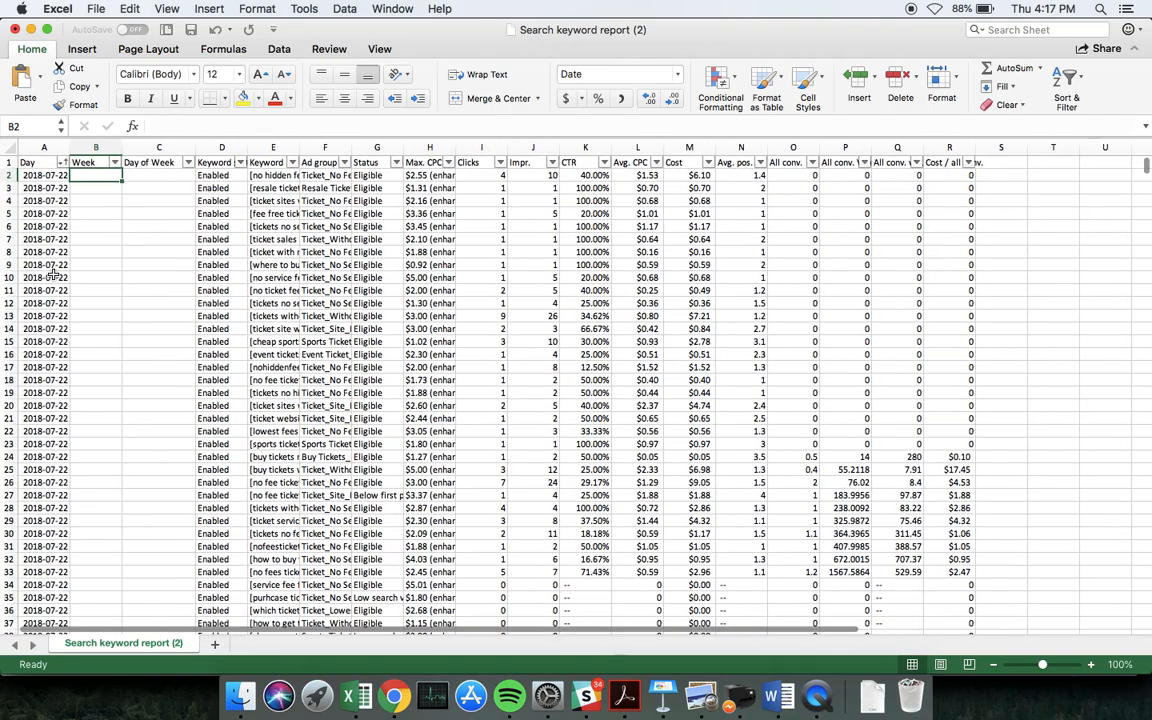
scroll(78, 195, down, 20)
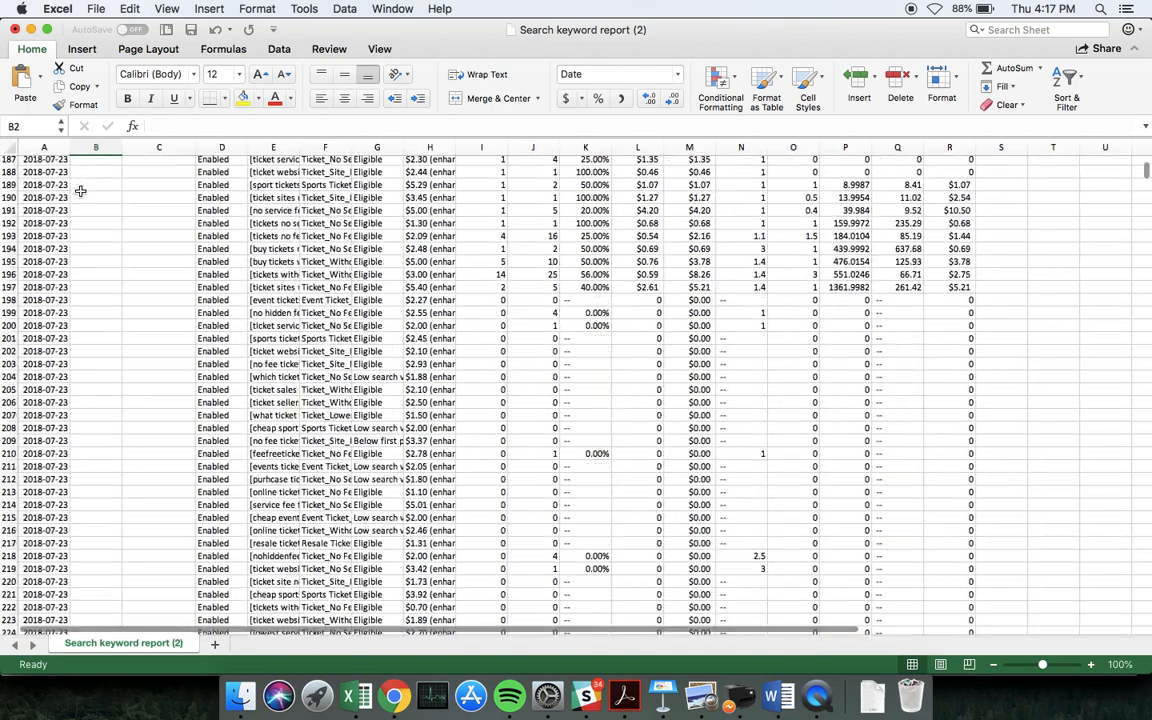
scroll(80, 191, down, 20)
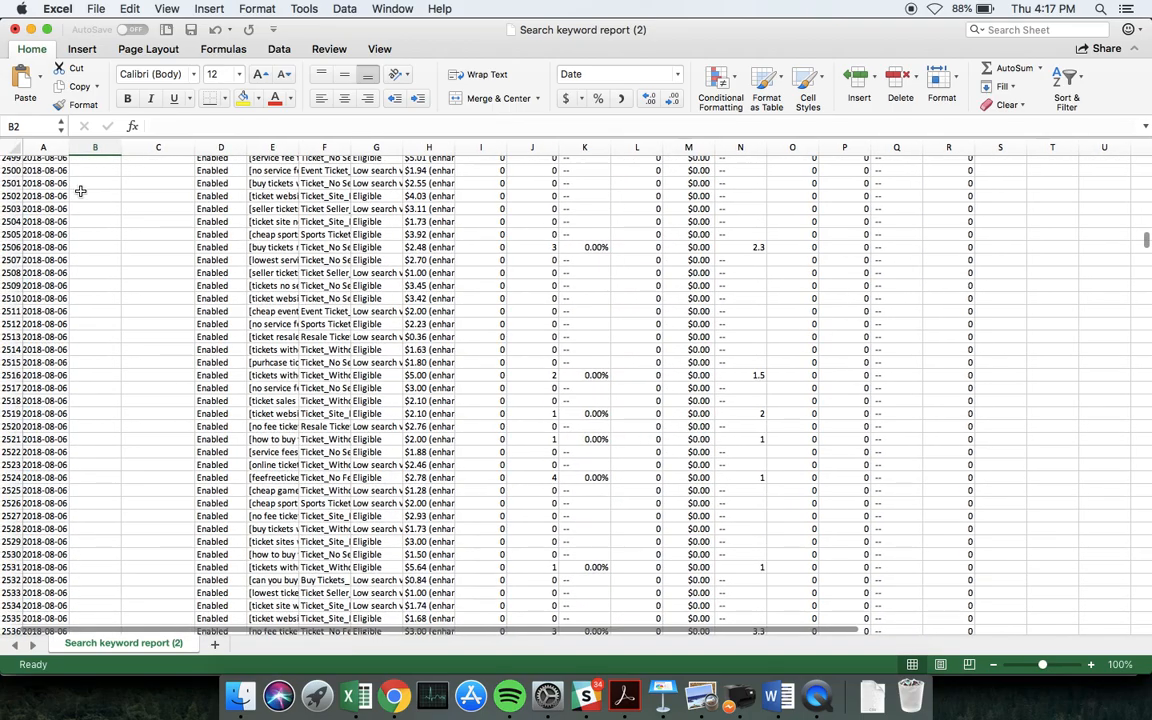
scroll(82, 195, up, 20)
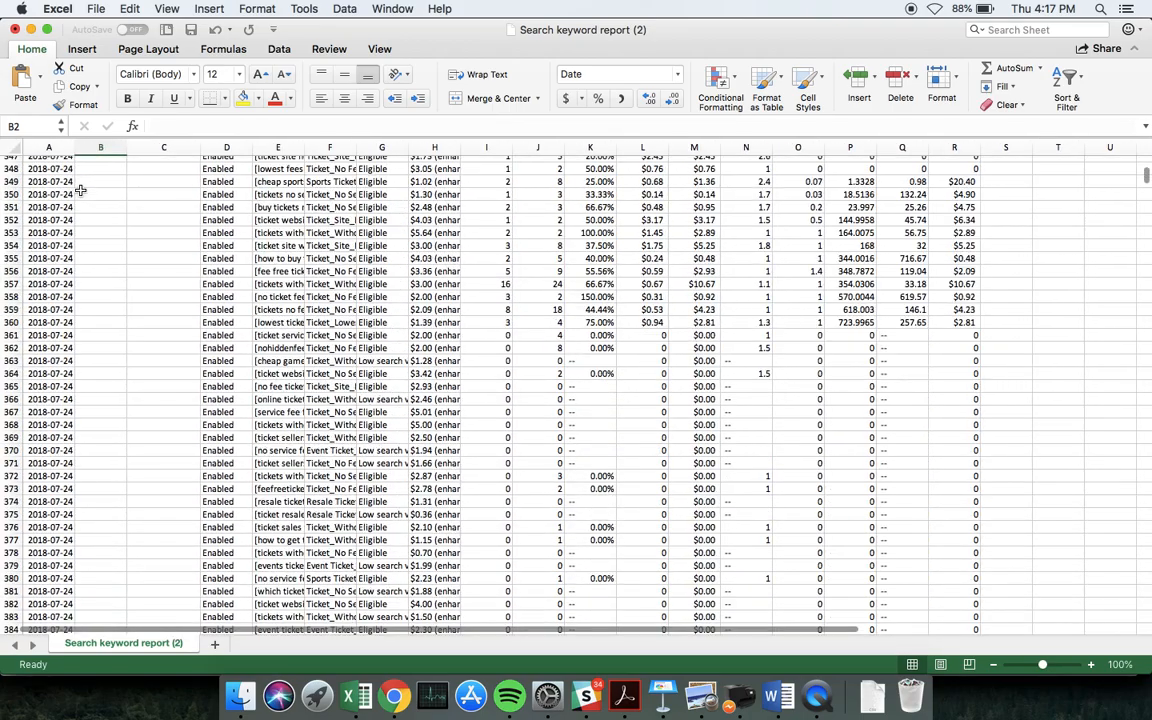
click(92, 205)
key(super+Up)
key(Down)
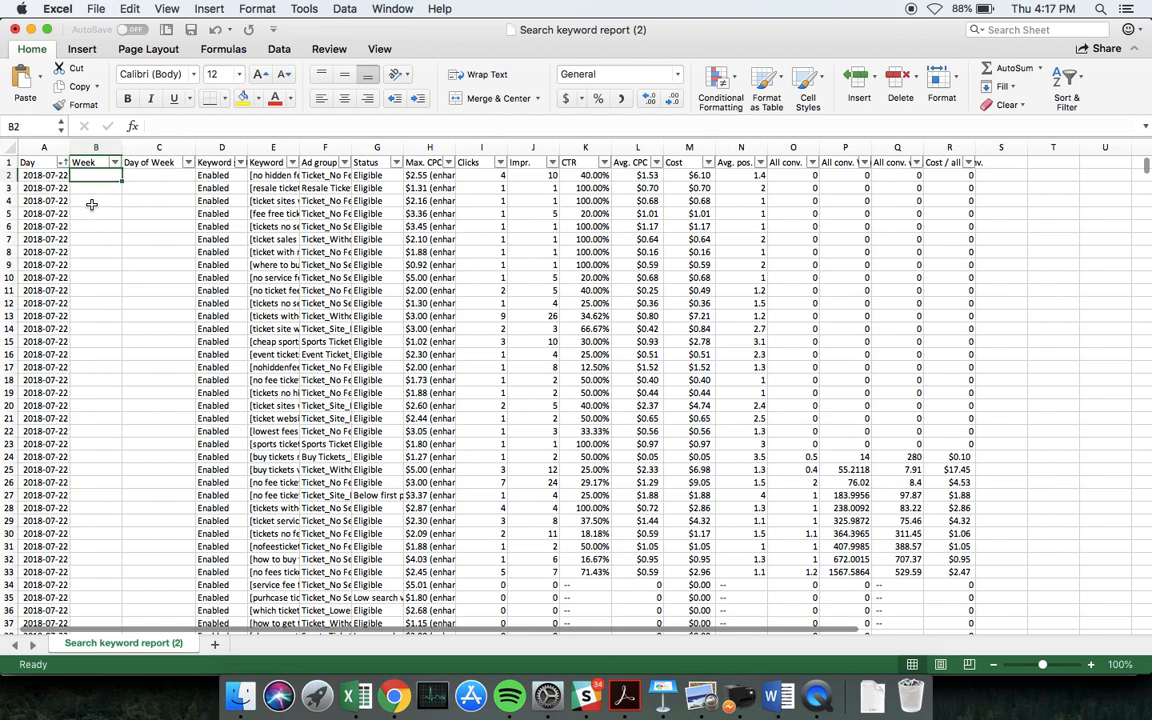
text(=wee)
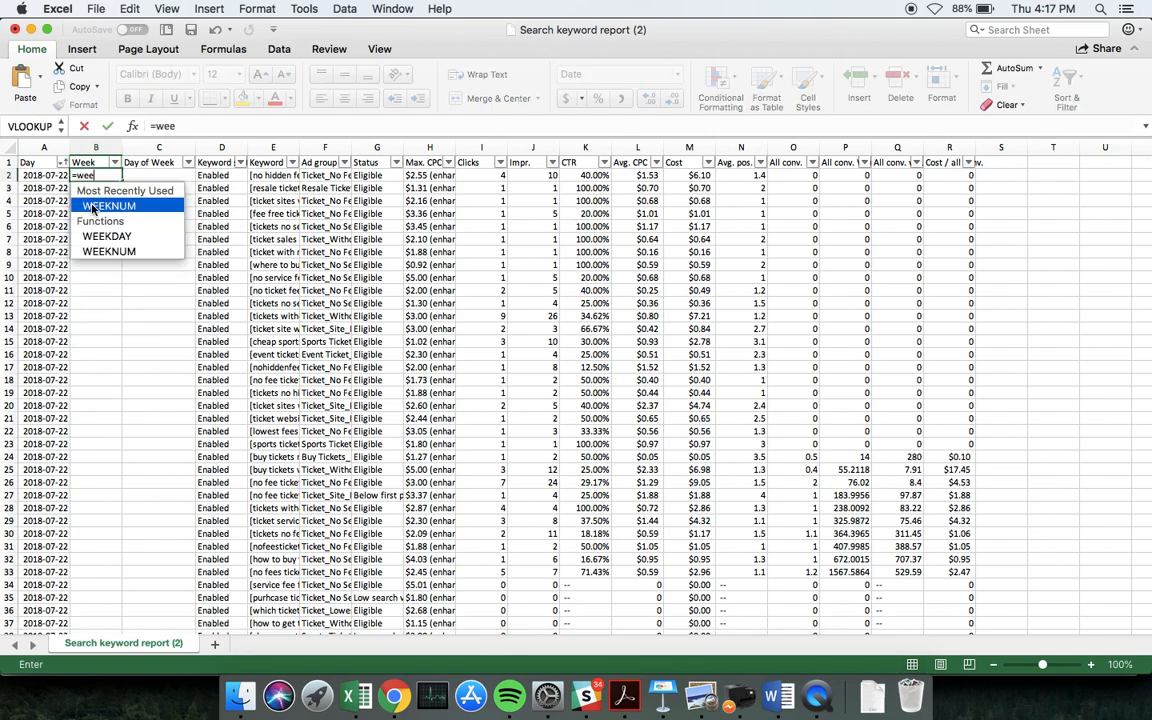
double_click(93, 206)
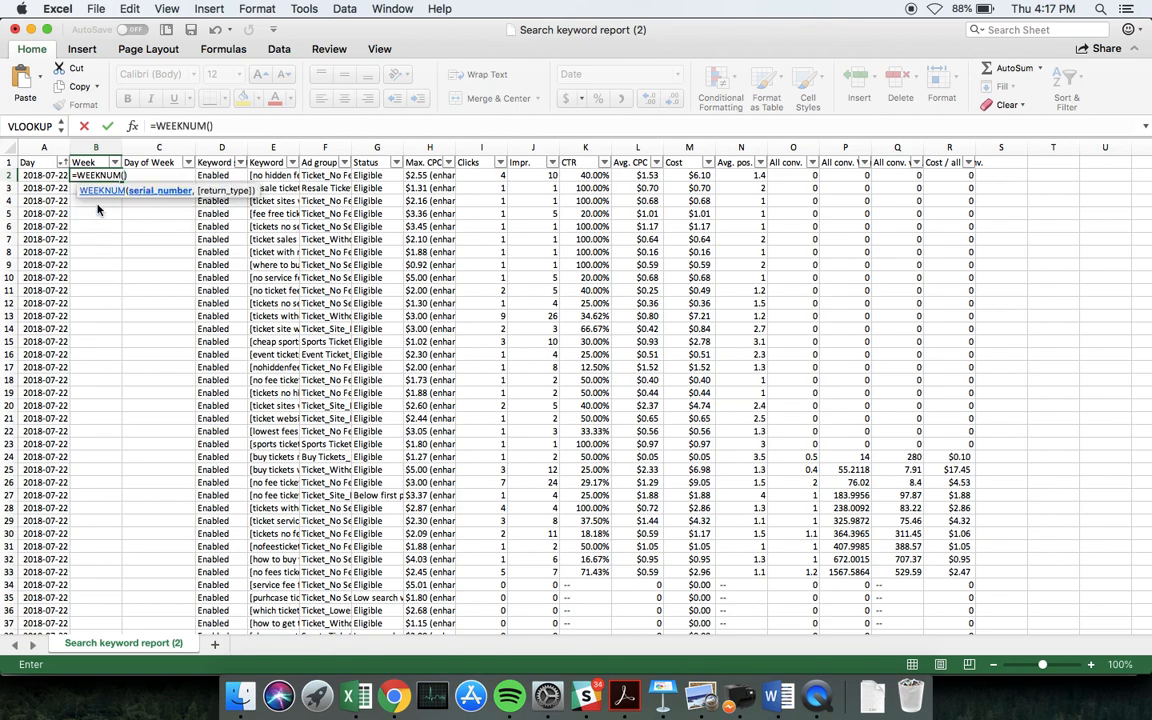
click(45, 175)
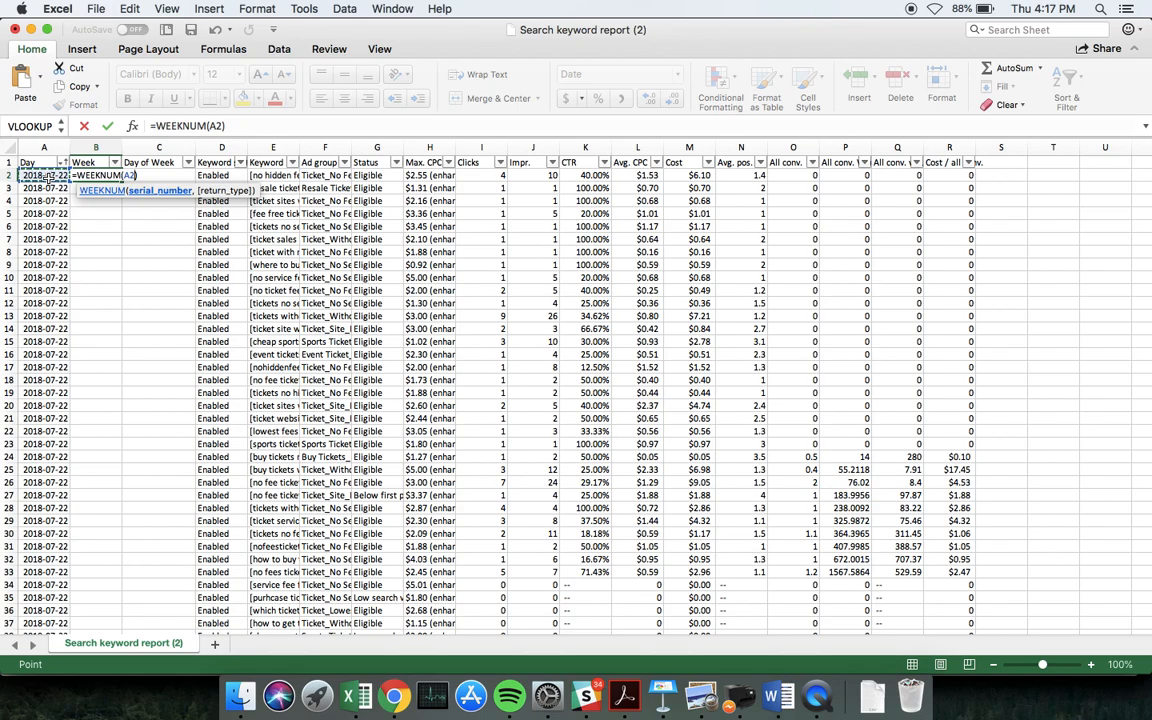
key(Return)
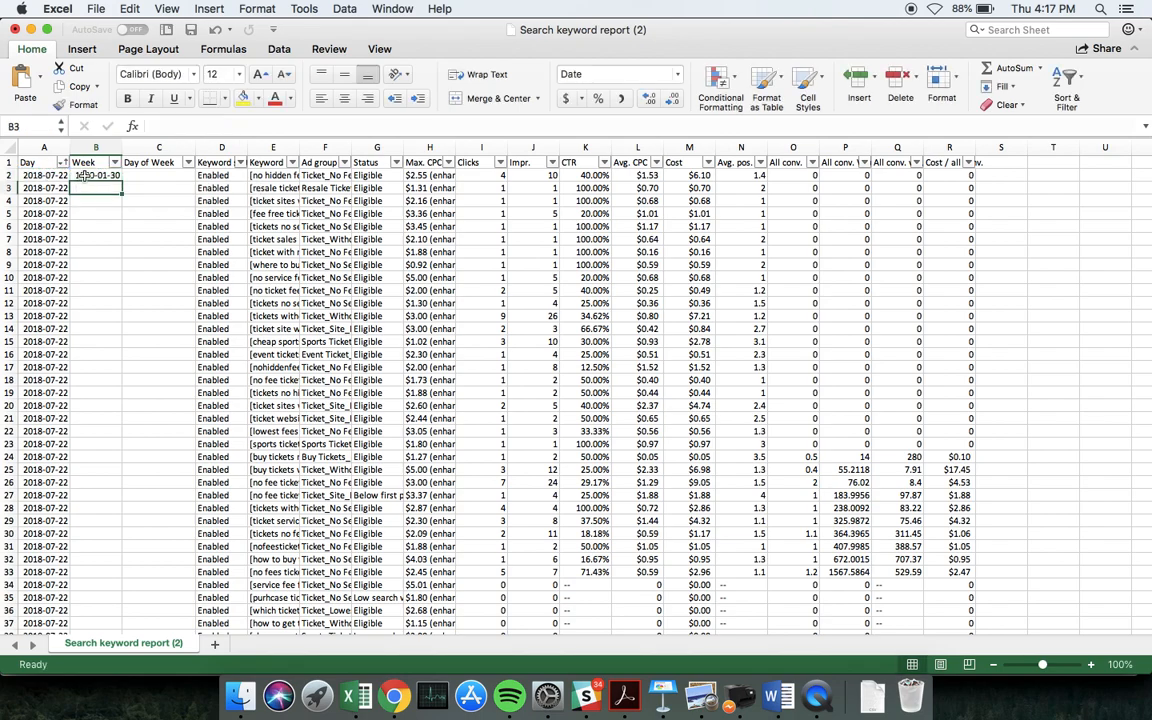
- Change the format of the week number in cell B2 to Number
click(88, 175)
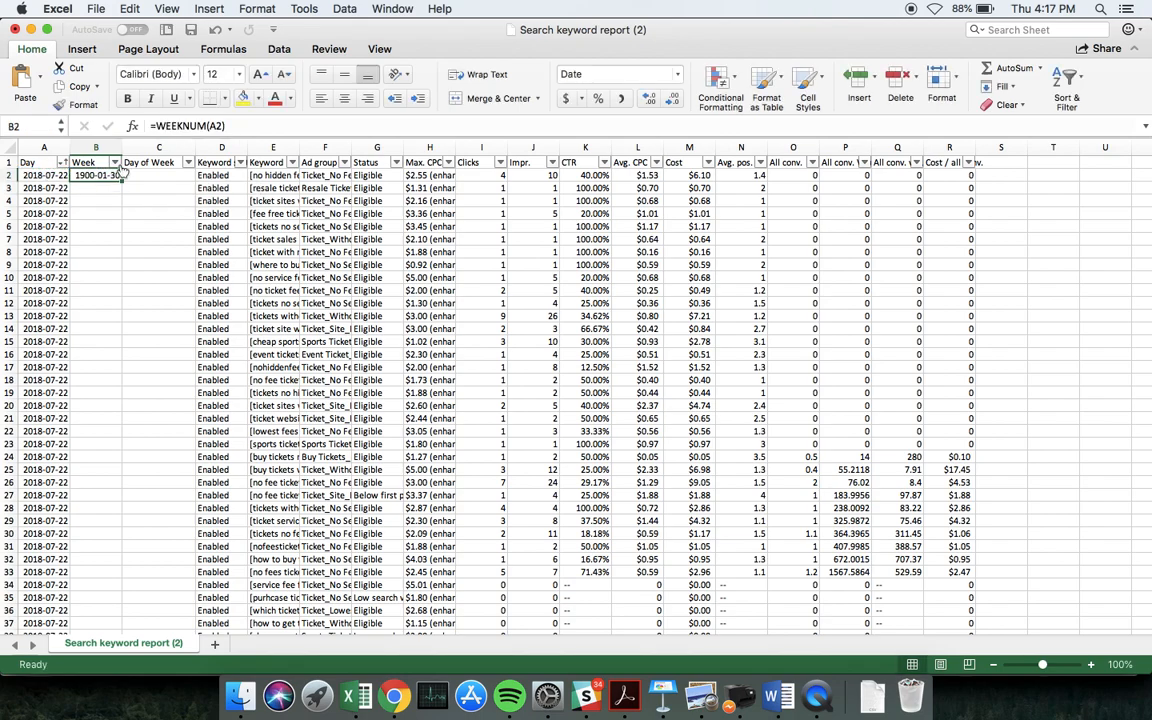
click(677, 75)
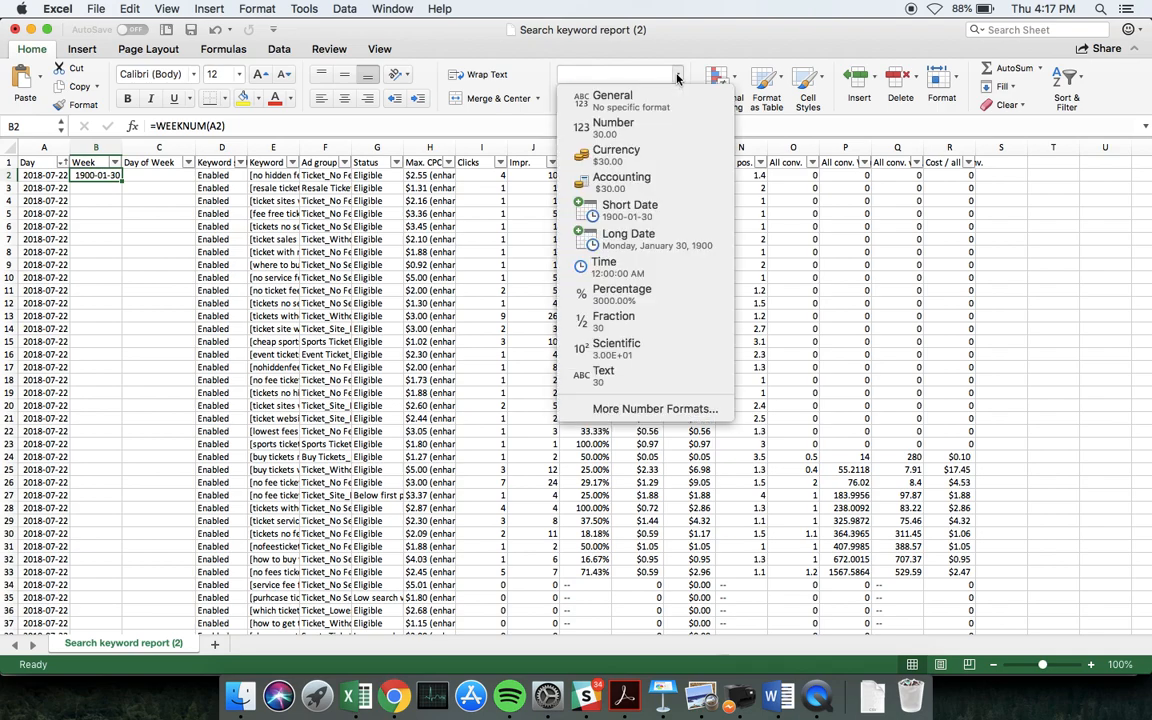
click(620, 122)
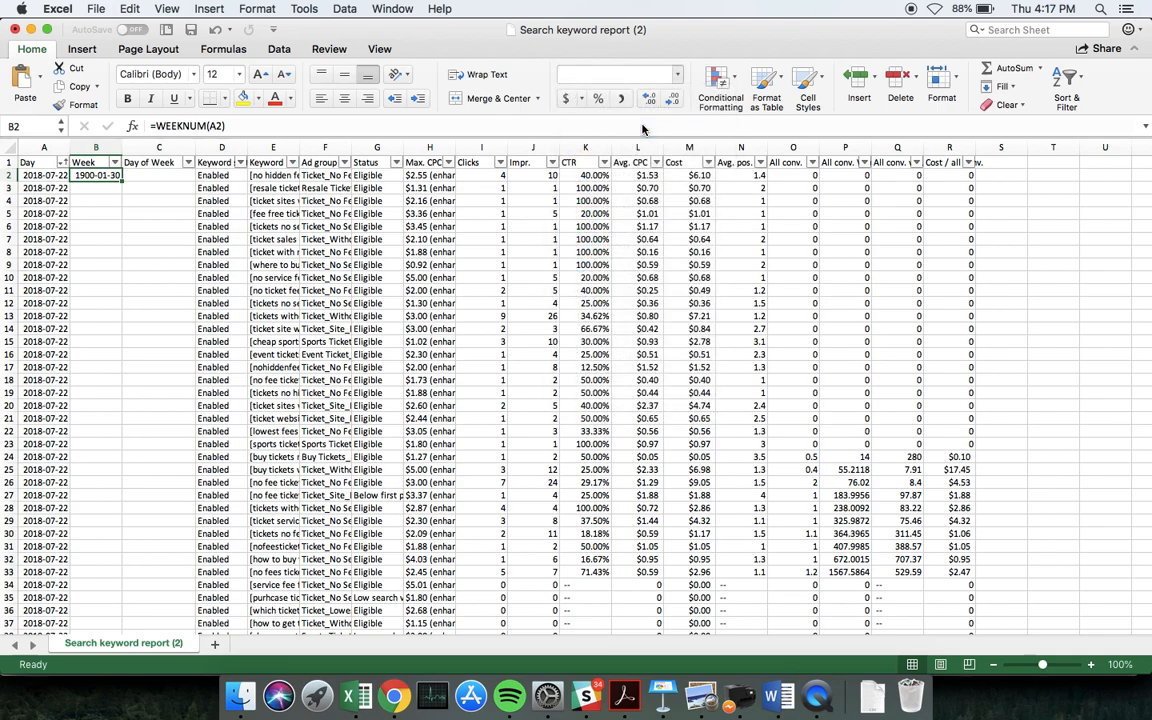
click(94, 200)
click(95, 176)
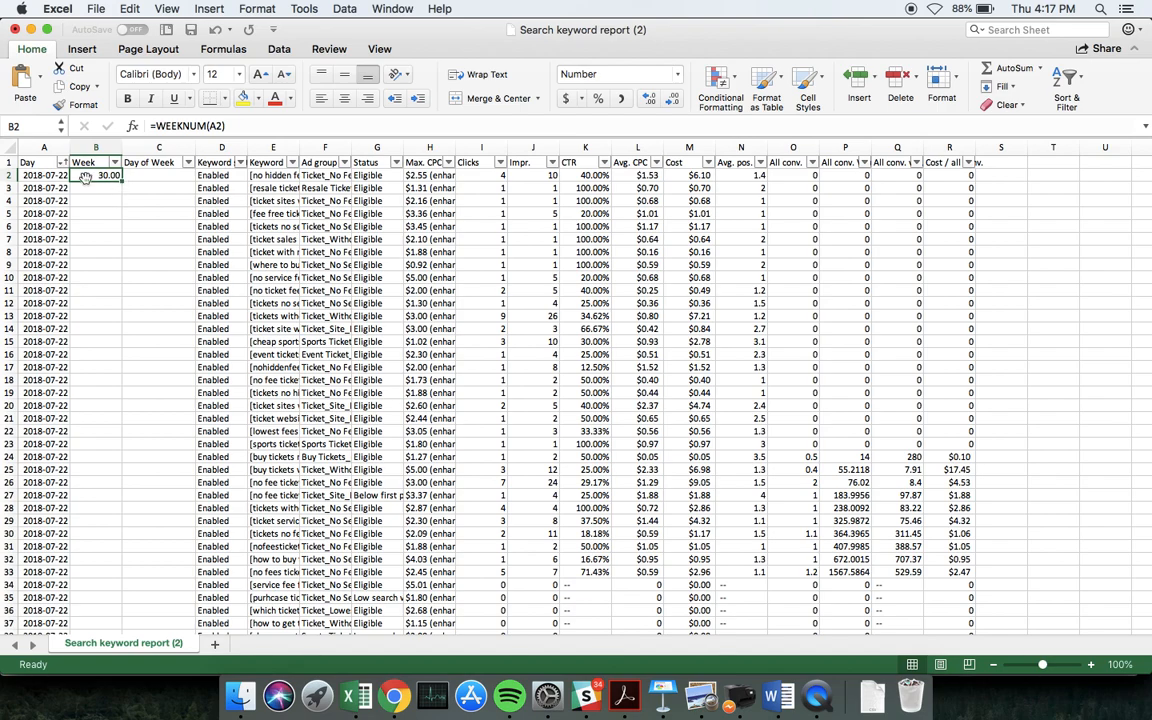
- Fill the WEEKNUM formula from B2 down the Week column for all data rows and check the results against the dates
double_click(120, 181)
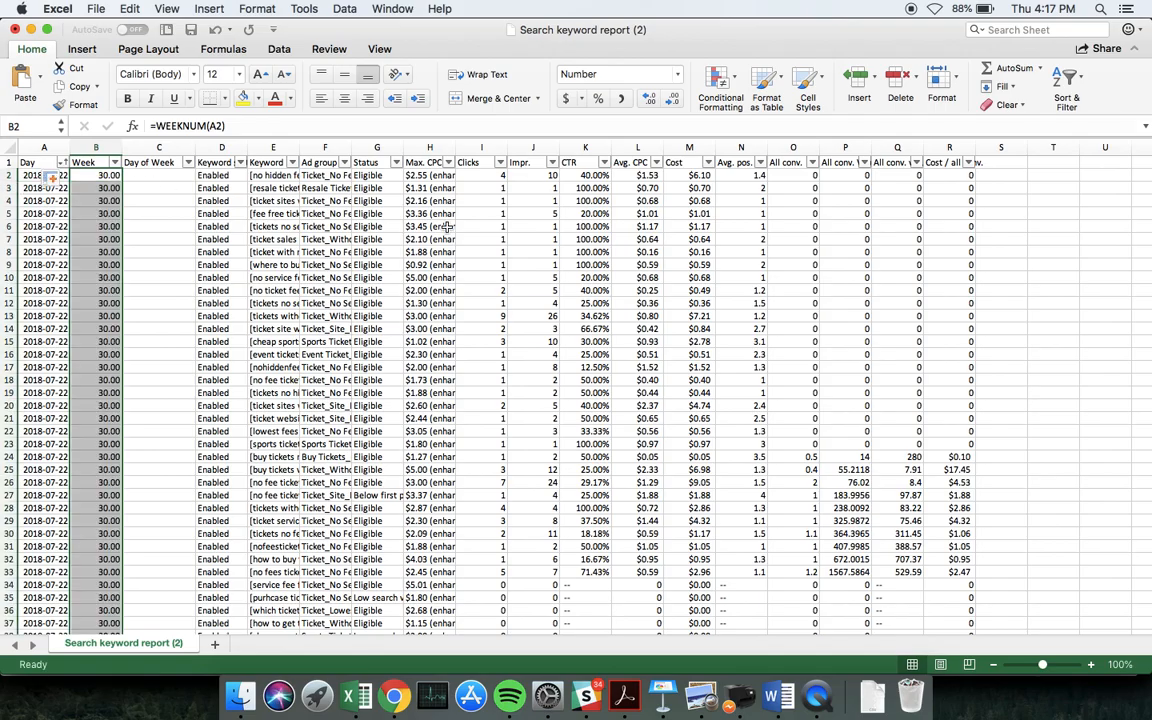
scroll(535, 404, down, 20)
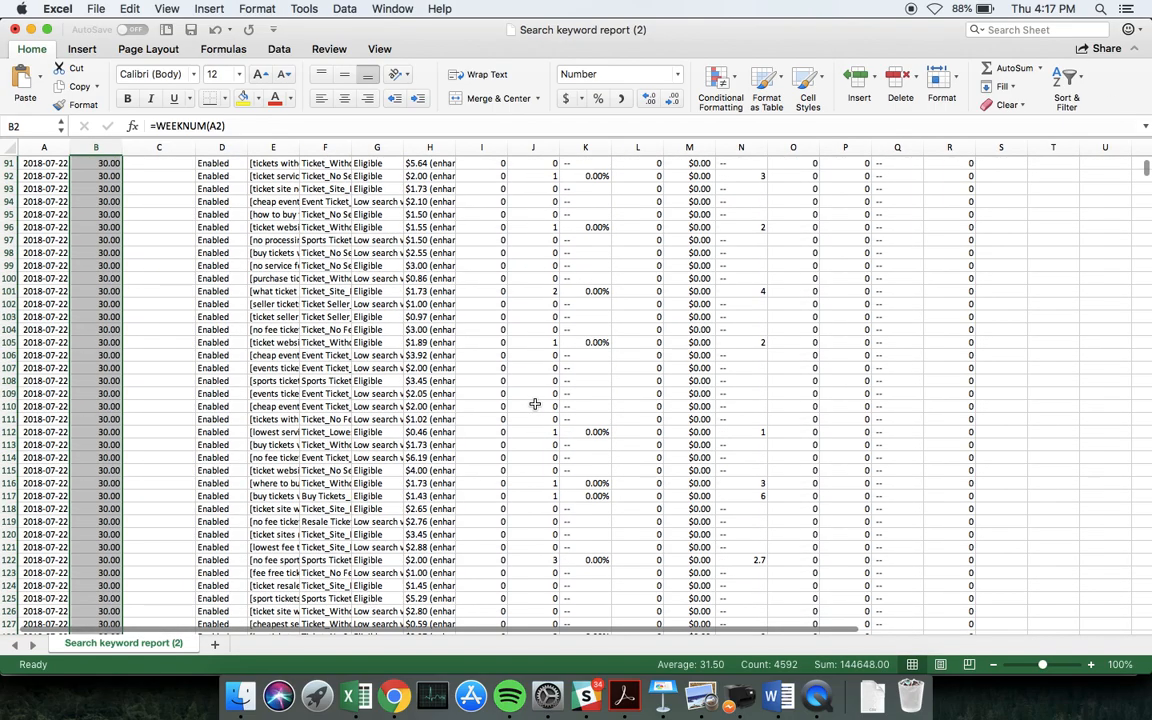
scroll(535, 404, down, 20)
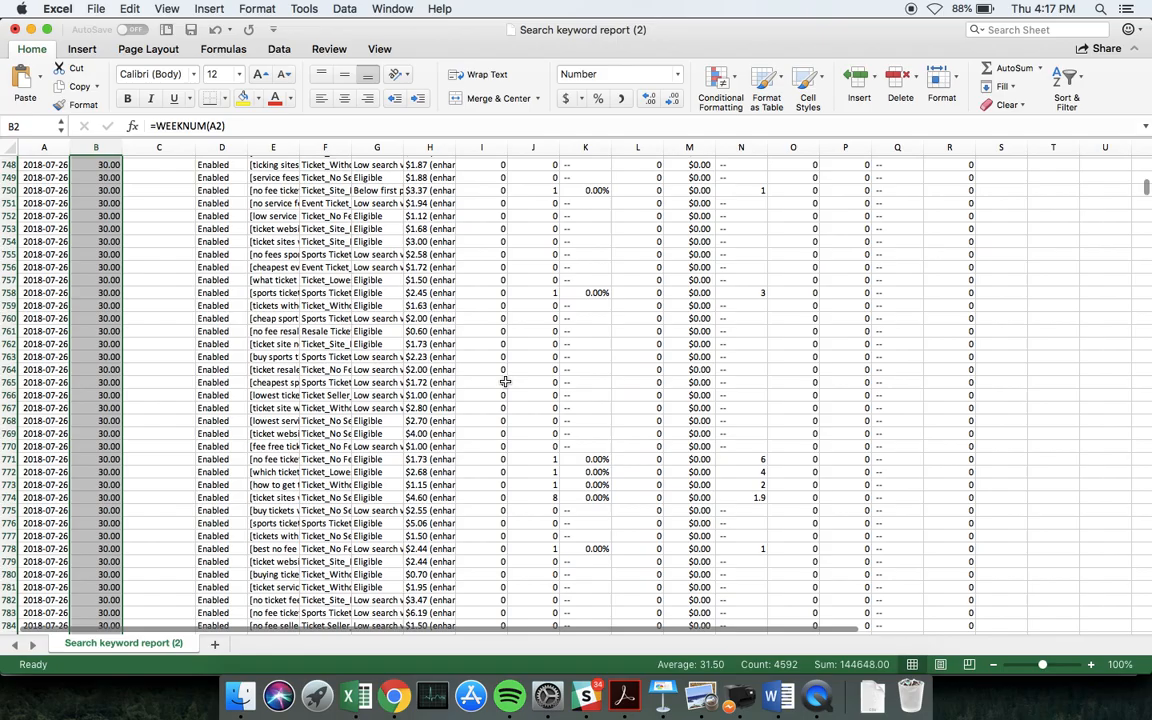
scroll(397, 316, down, 16)
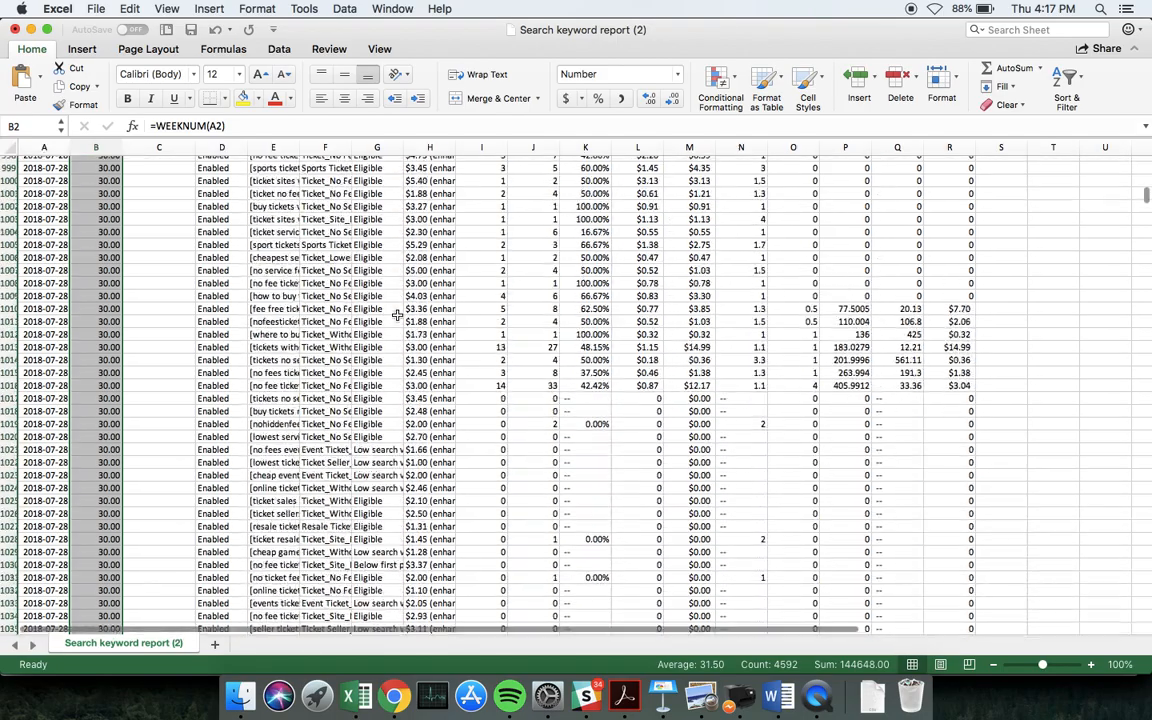
scroll(397, 316, down, 8)
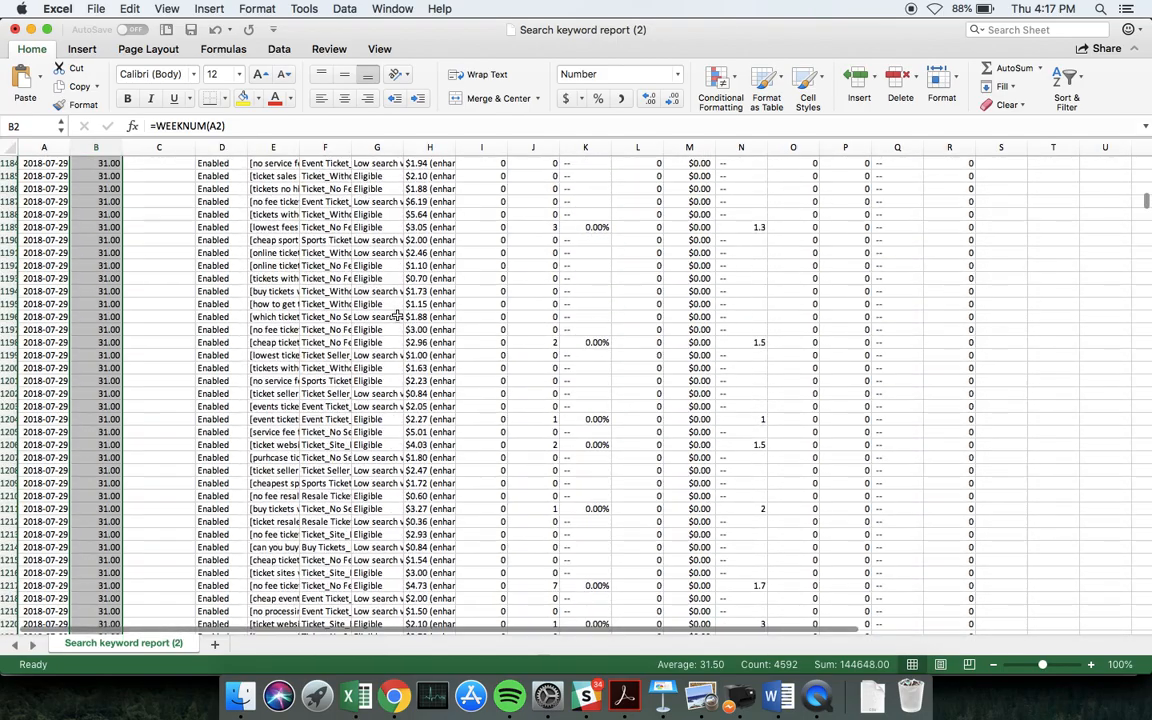
scroll(110, 331, down, 20)
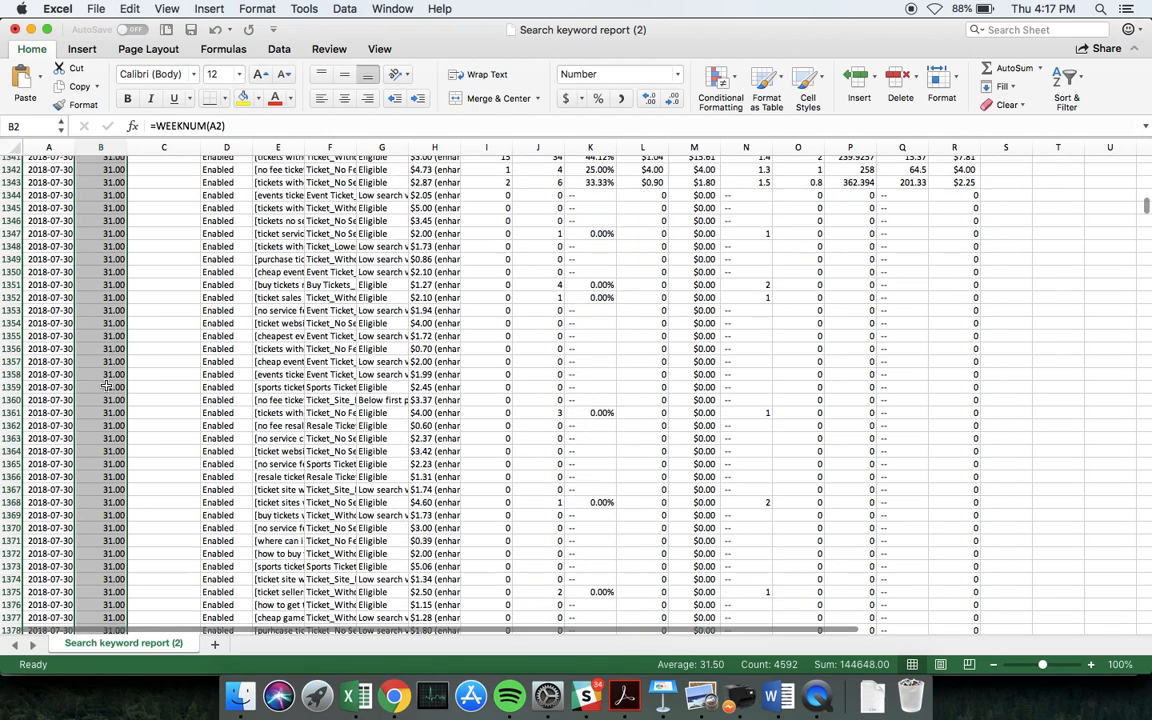
scroll(105, 385, down, 20)
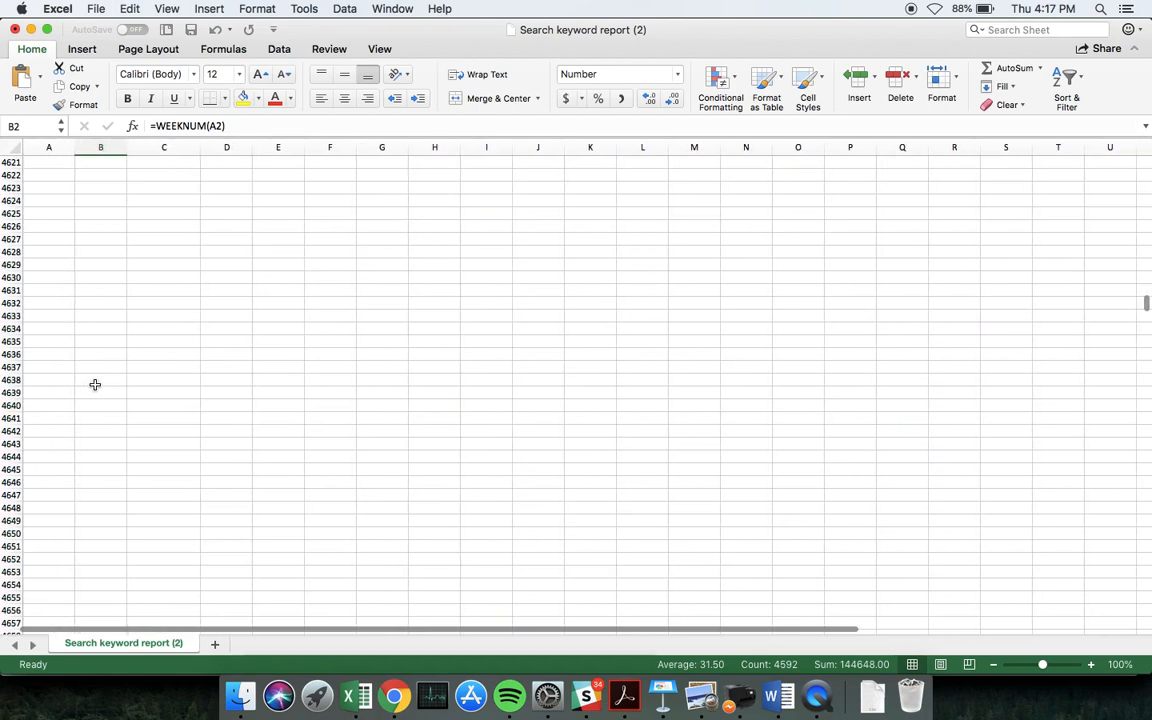
- Try the formula =DAY(A2) in cell C2 for the day of the week of the first date
key(super+Up)
key(Left)
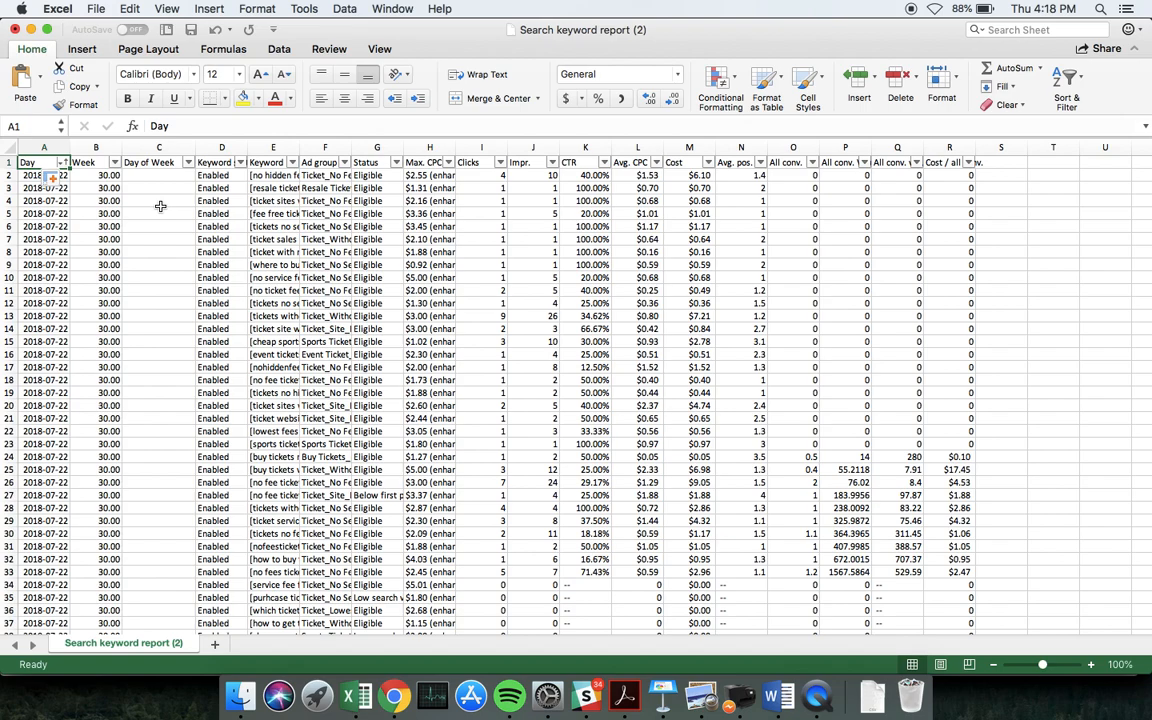
click(169, 174)
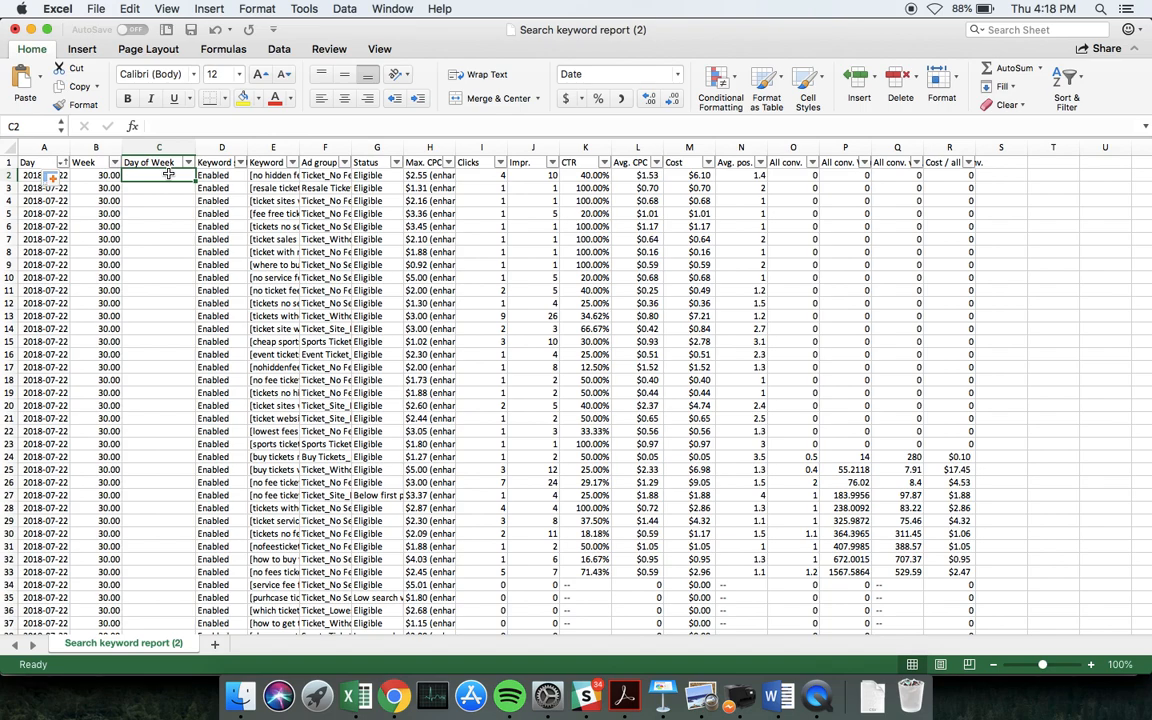
text(=)
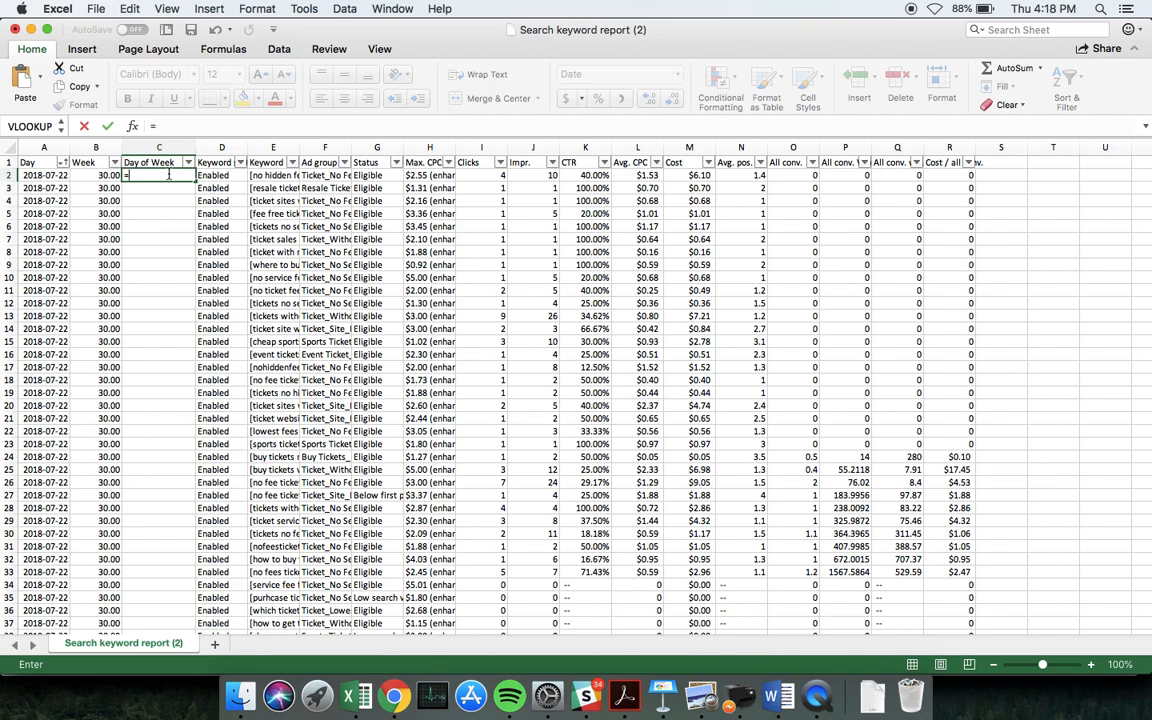
text(day)
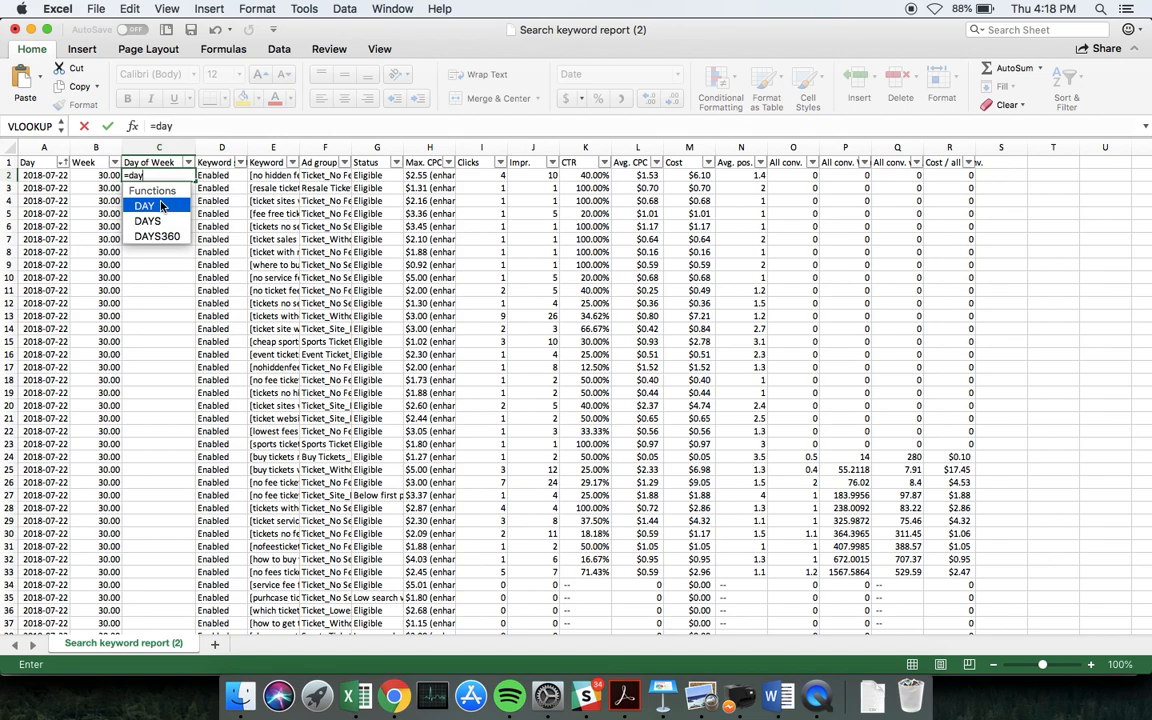
double_click(157, 207)
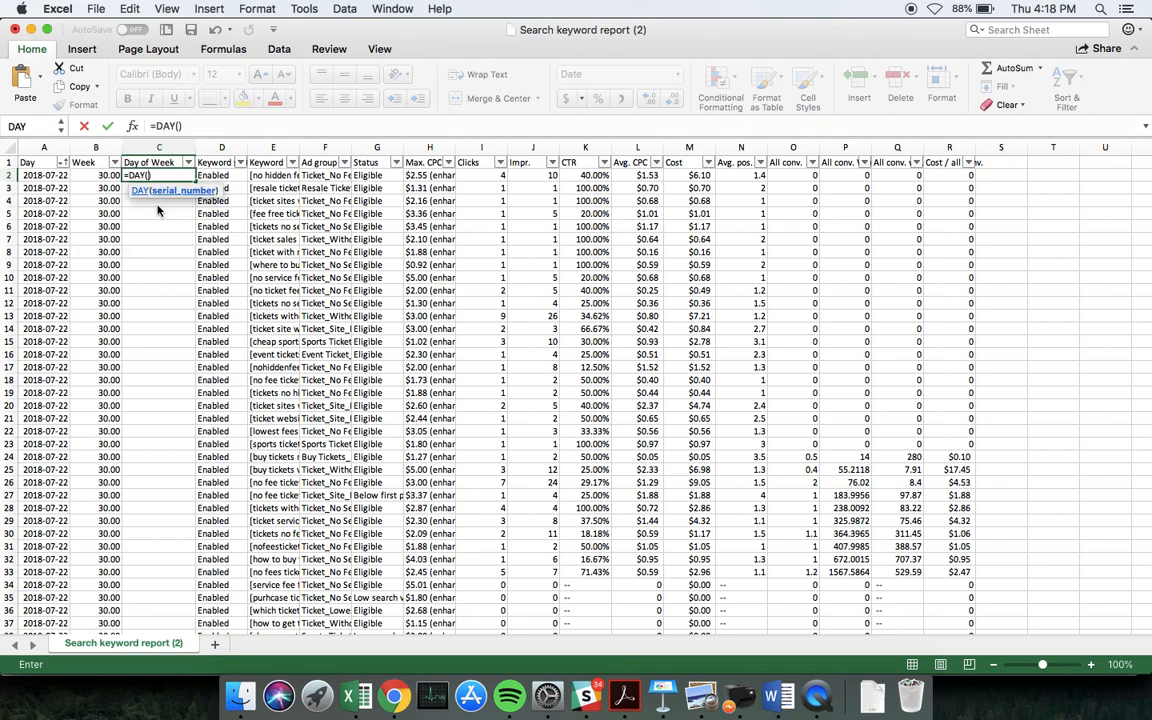
click(45, 177)
key(Return)
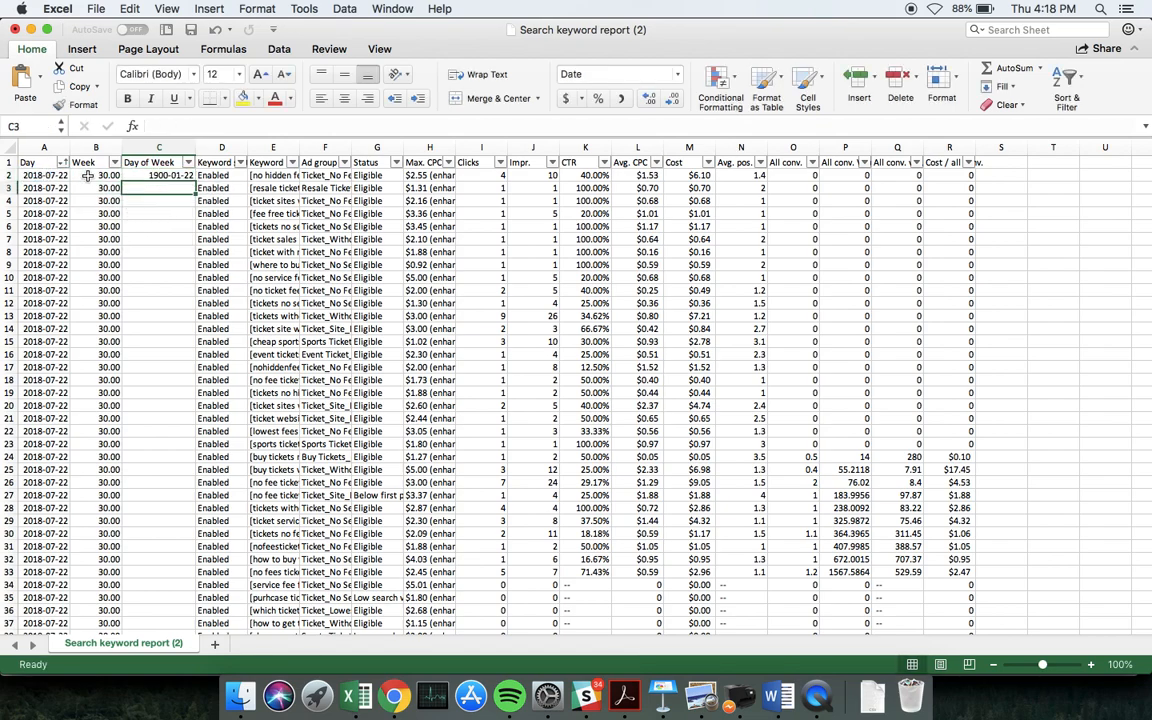
- Change the format of cell C2 in the Day of Week column to Number
key(Up)
click(635, 72)
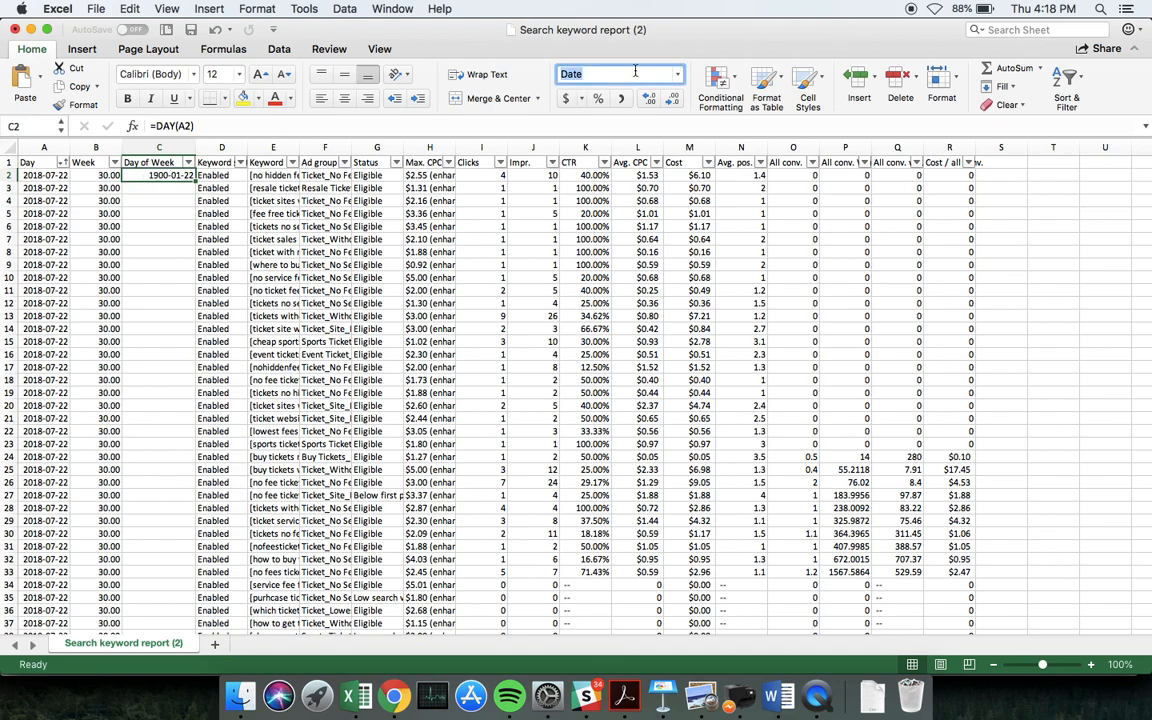
click(679, 75)
click(640, 122)
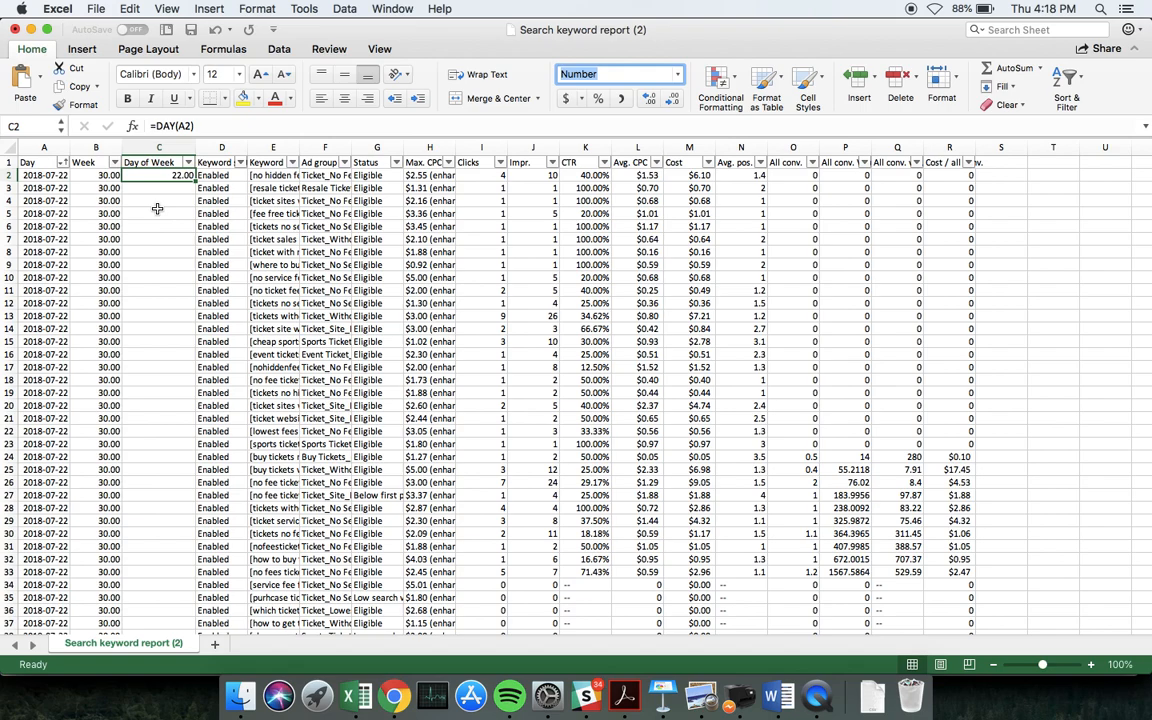
text(s)
key(Escape)
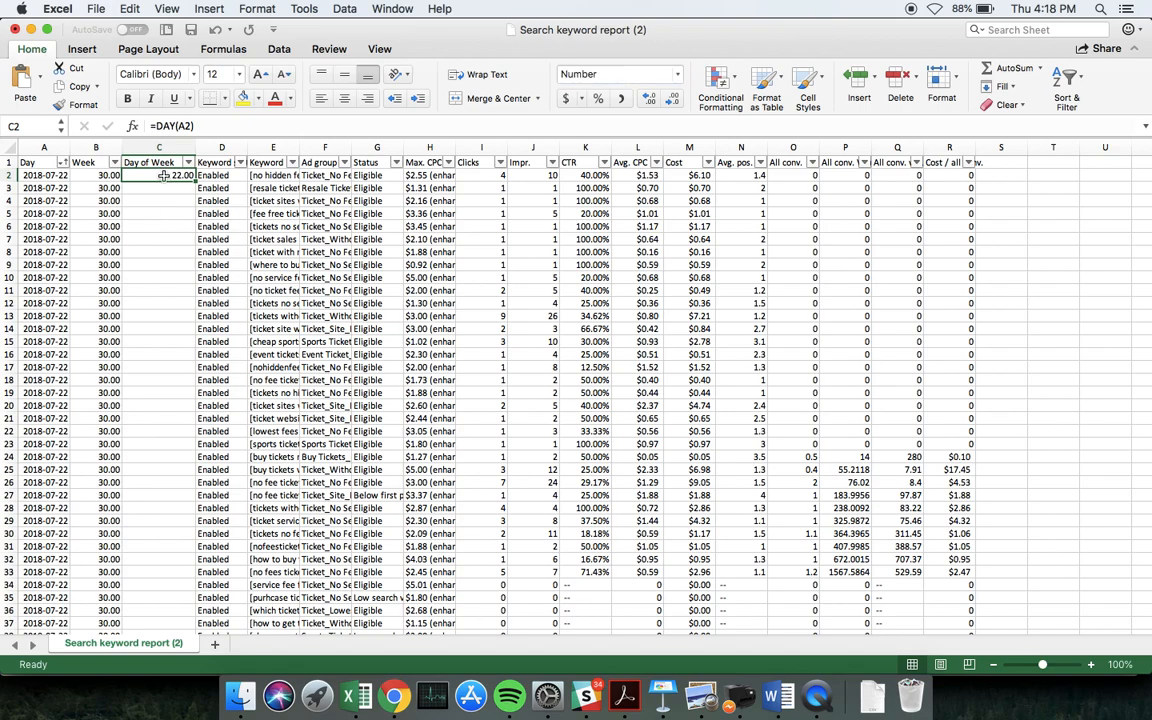
- Replace the formula in cell C2 with =WEEKDAY(A2) to get the weekday number of the first date
text(=we)
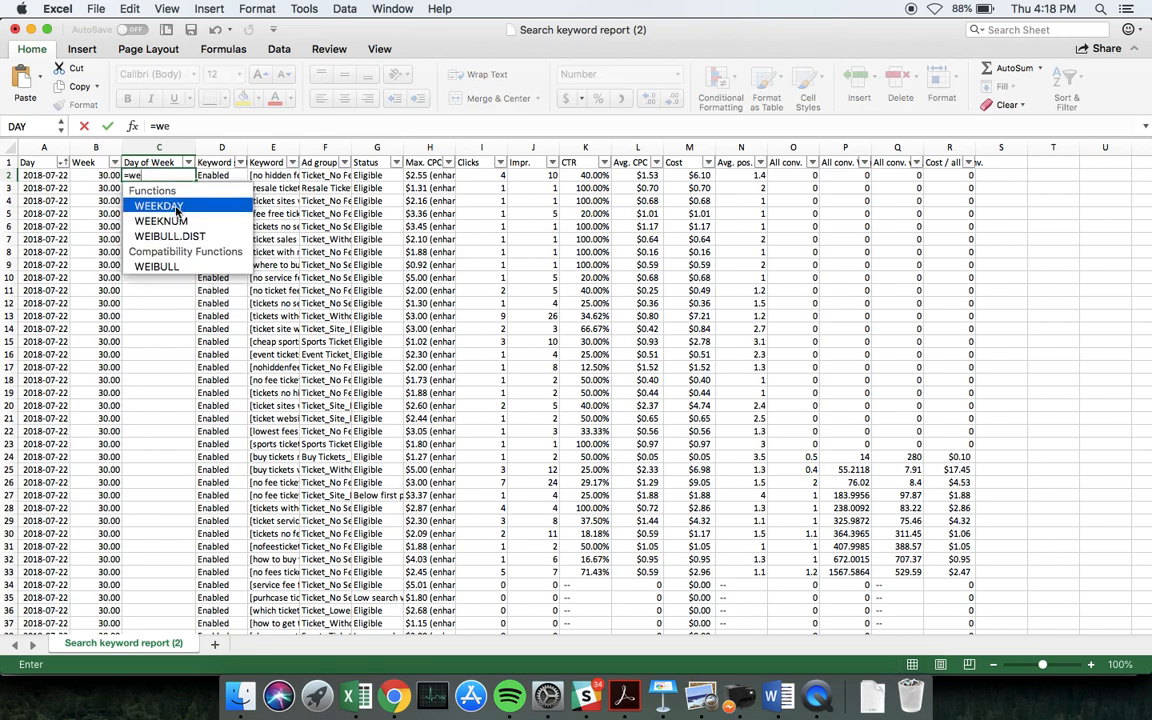
double_click(176, 207)
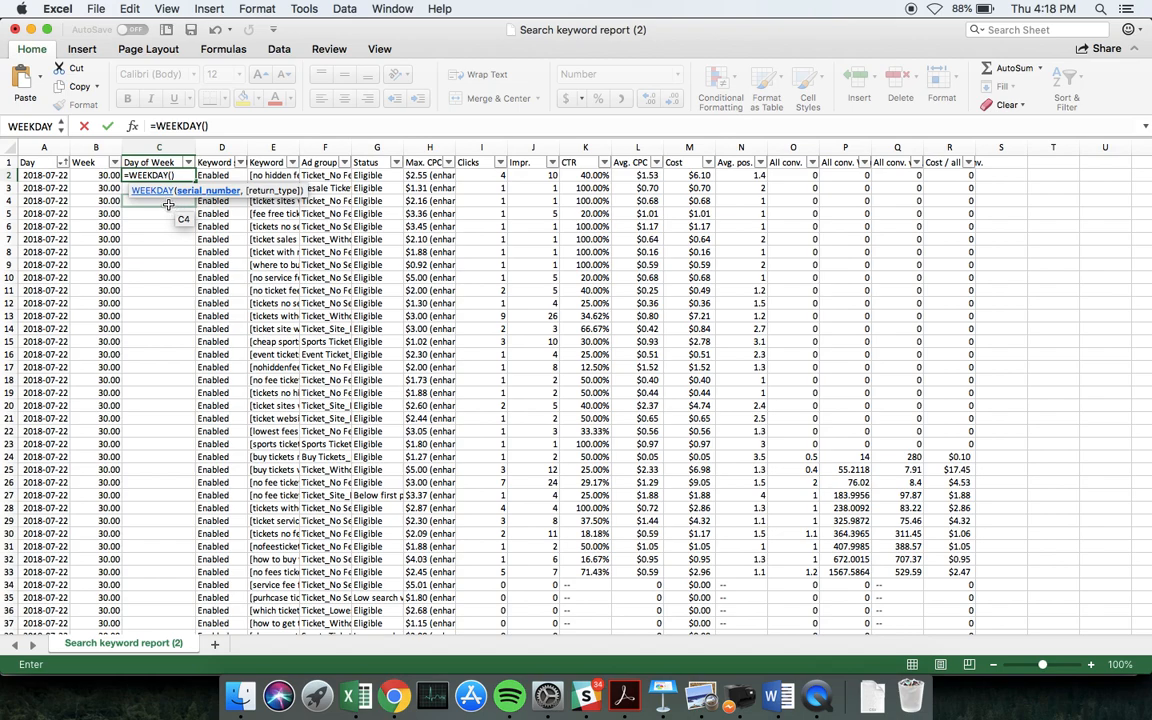
click(50, 175)
key(Return)
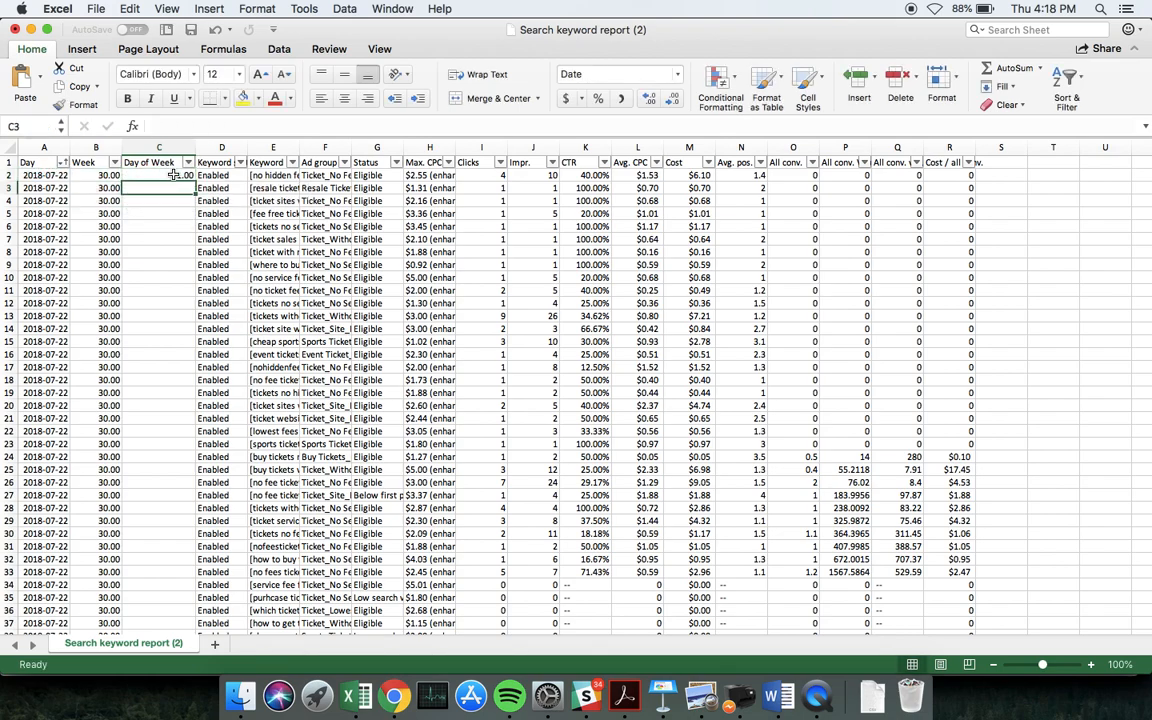
- Fill the WEEKDAY formula from C2 down the Day of Week column for all data rows and check the results against the dates
click(173, 175)
double_click(196, 181)
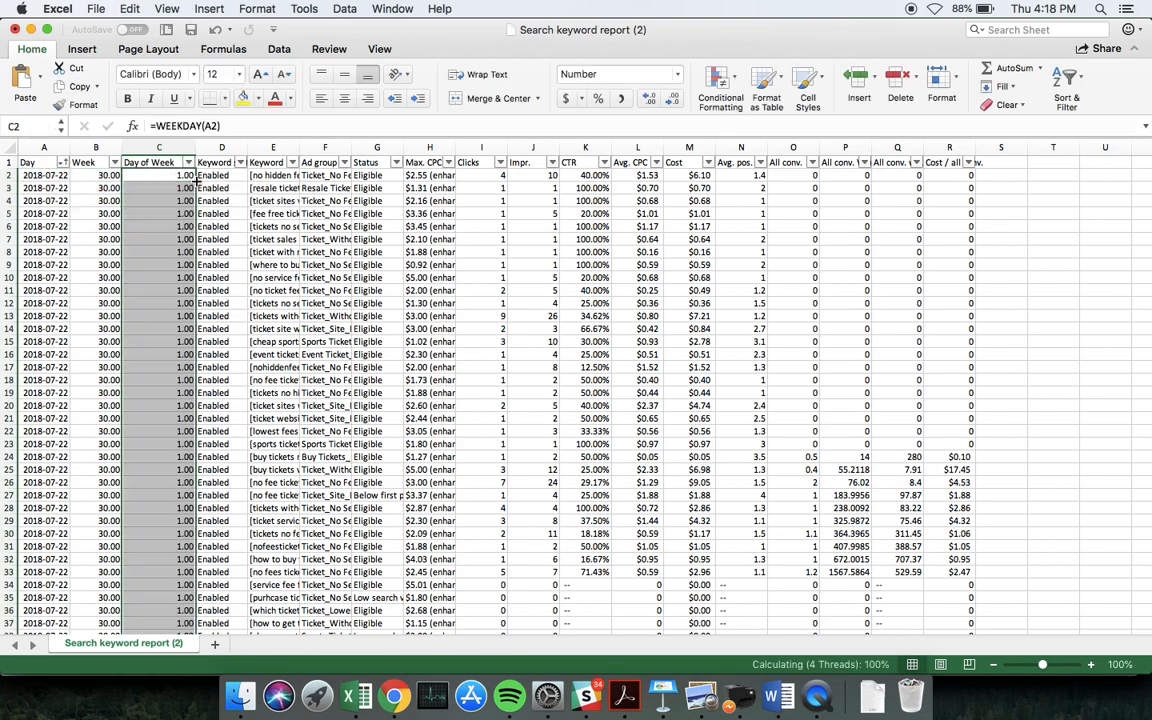
scroll(175, 220, down, 10)
scroll(175, 220, down, 20)
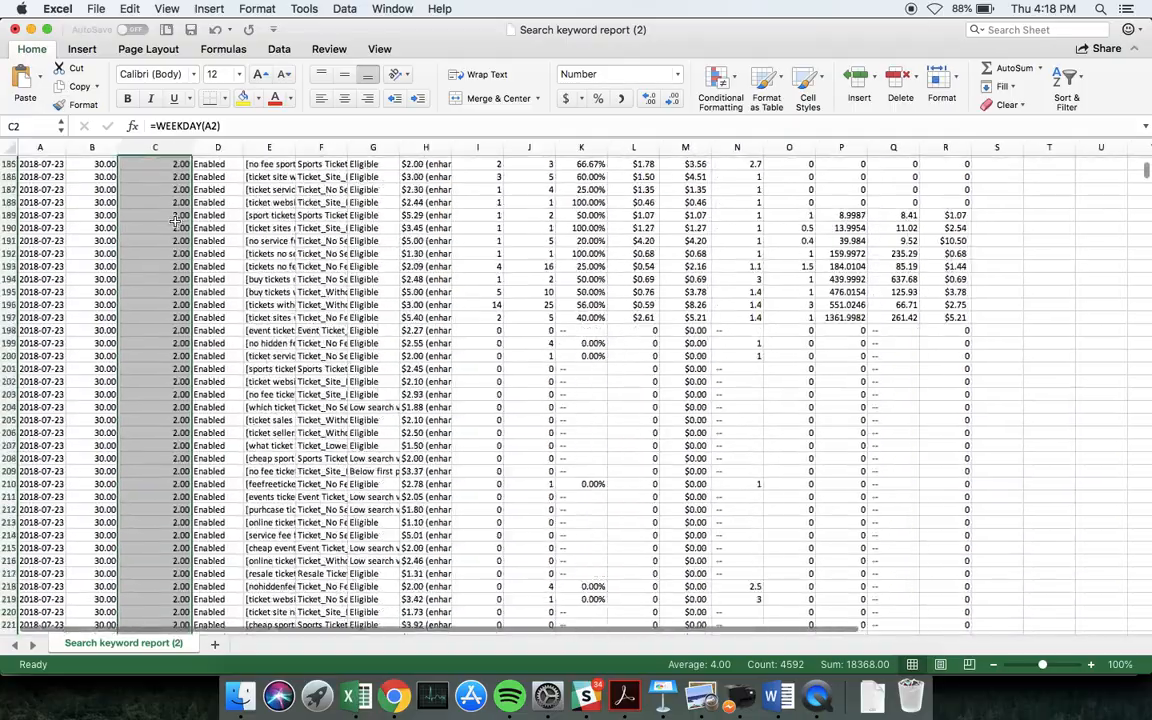
scroll(175, 220, down, 20)
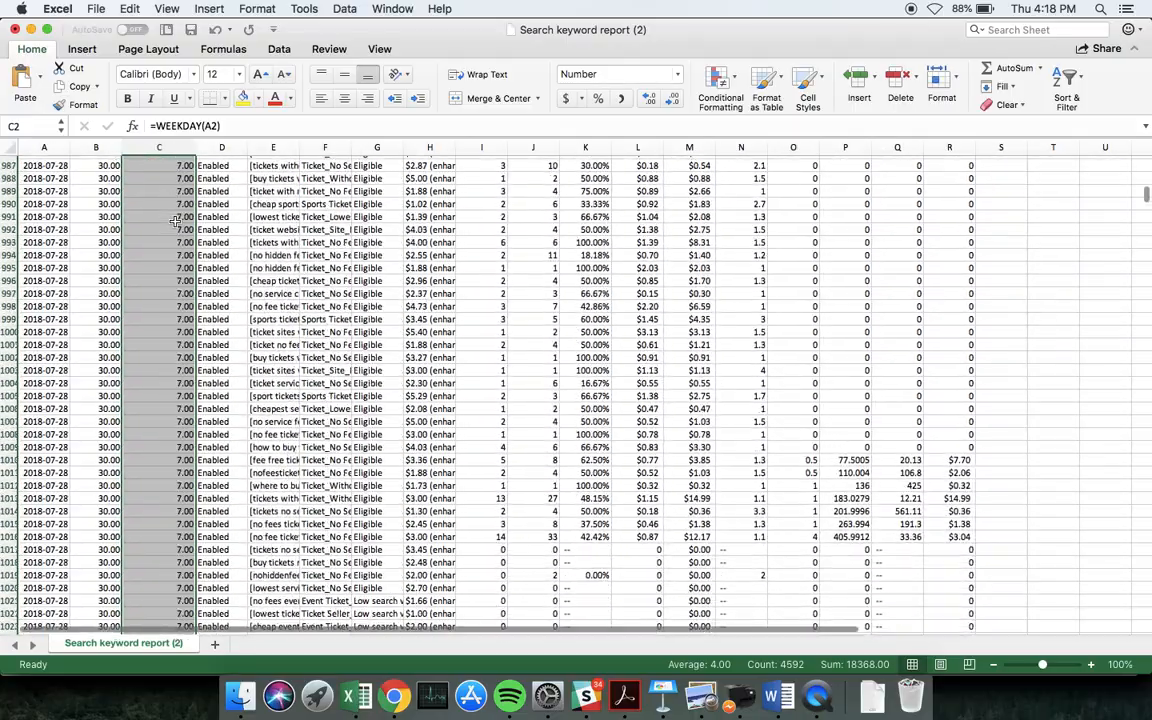
scroll(175, 220, down, 15)
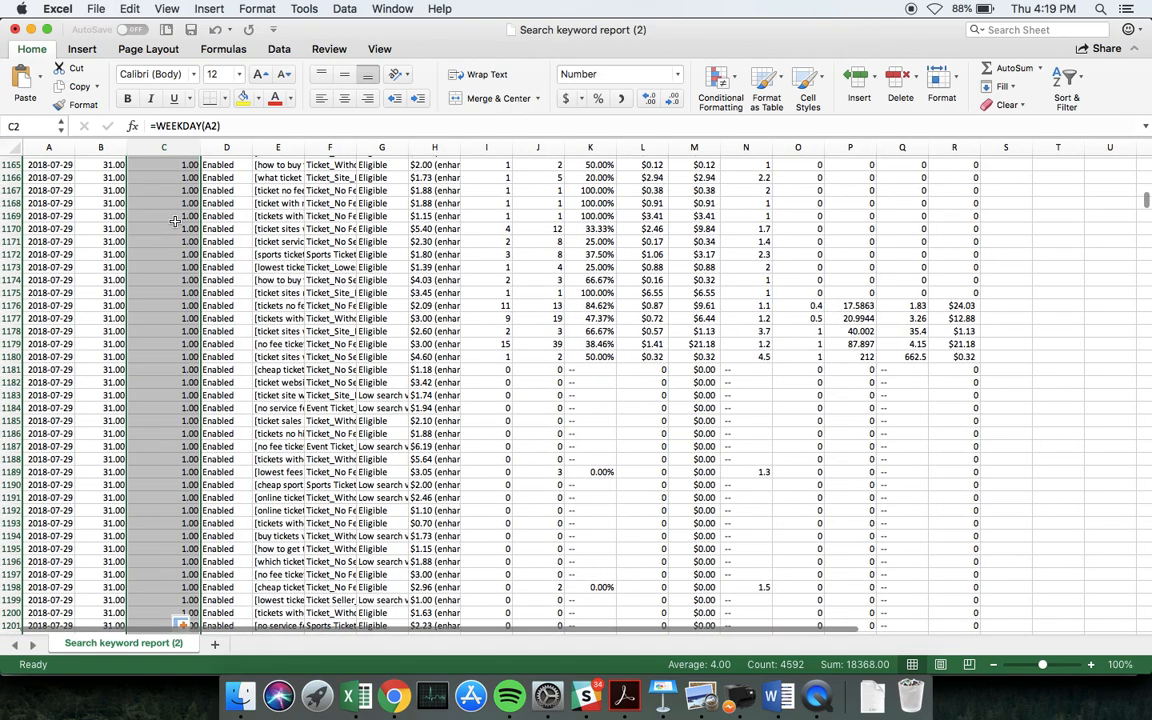
click(175, 220)
key(super+Up)
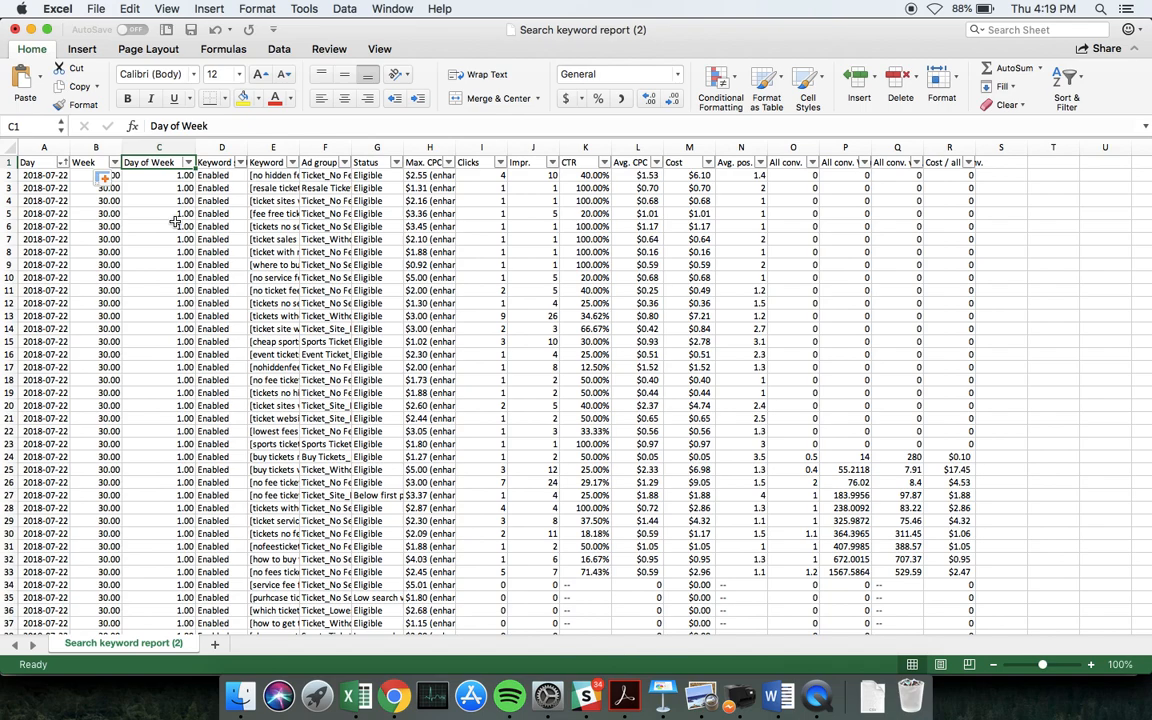
- Add a new worksheet for the weekly summary and enter the header "Week" in cell A1
click(214, 644)
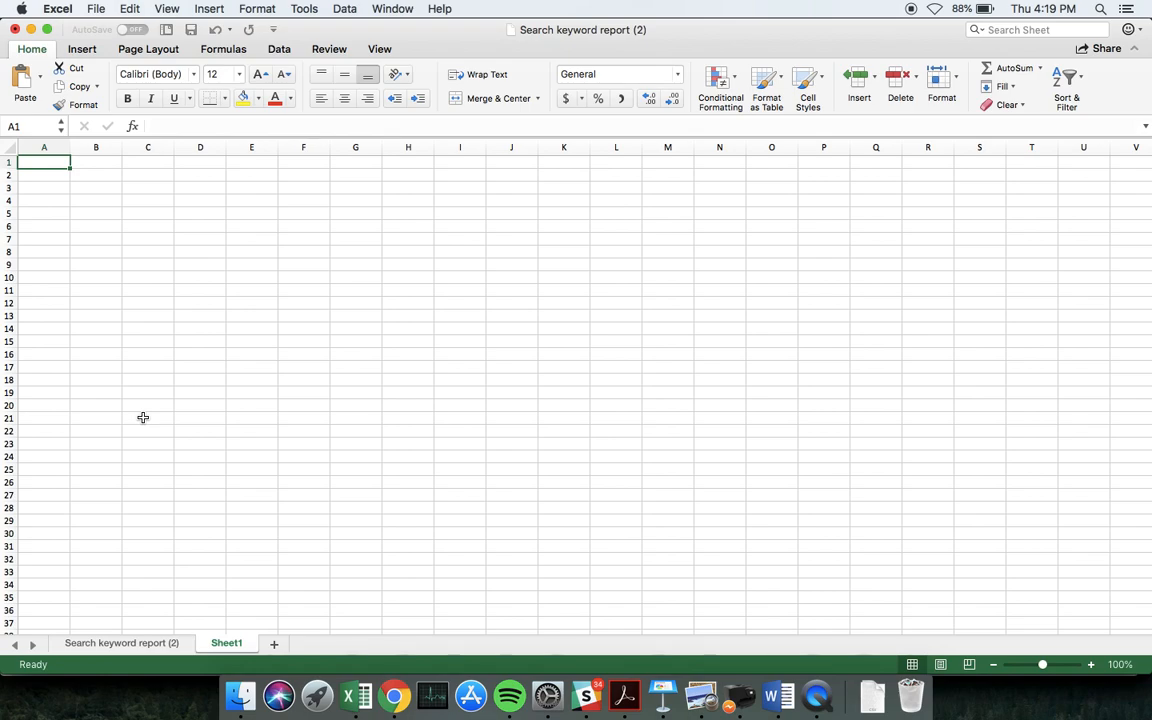
text(Week)
key(Return)
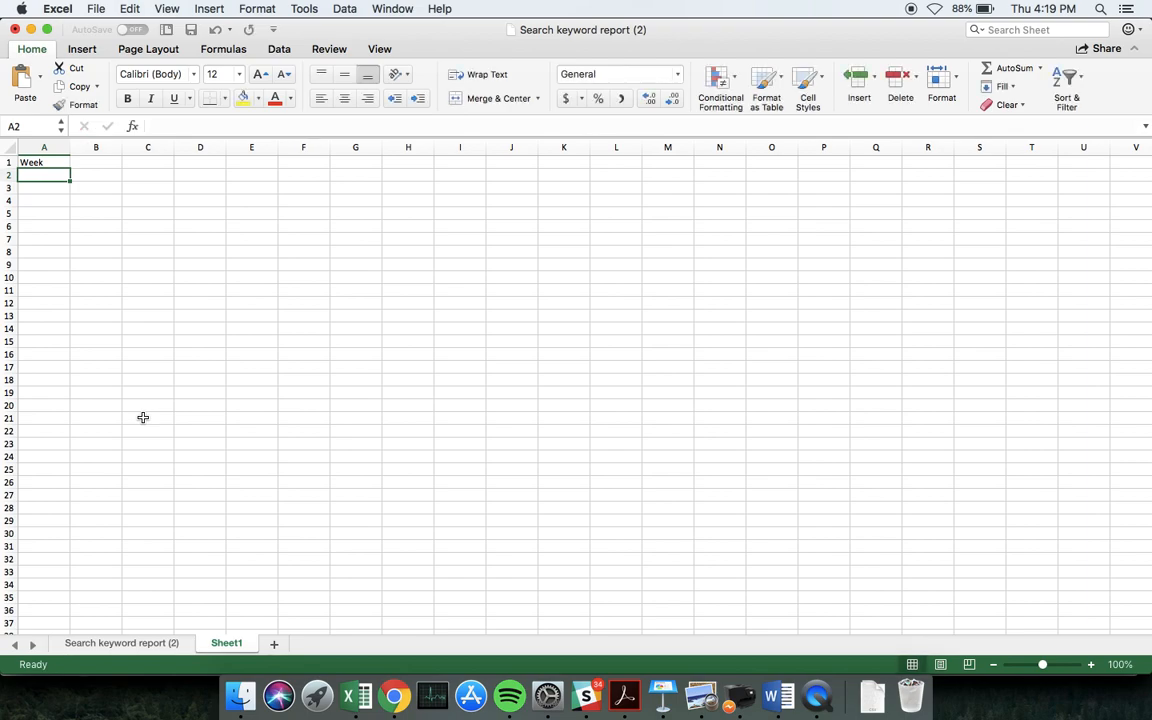
- List the week numbers 30 to 35 in cells A2 to A7 by entering 30 and 31 and extending the series
click(117, 644)
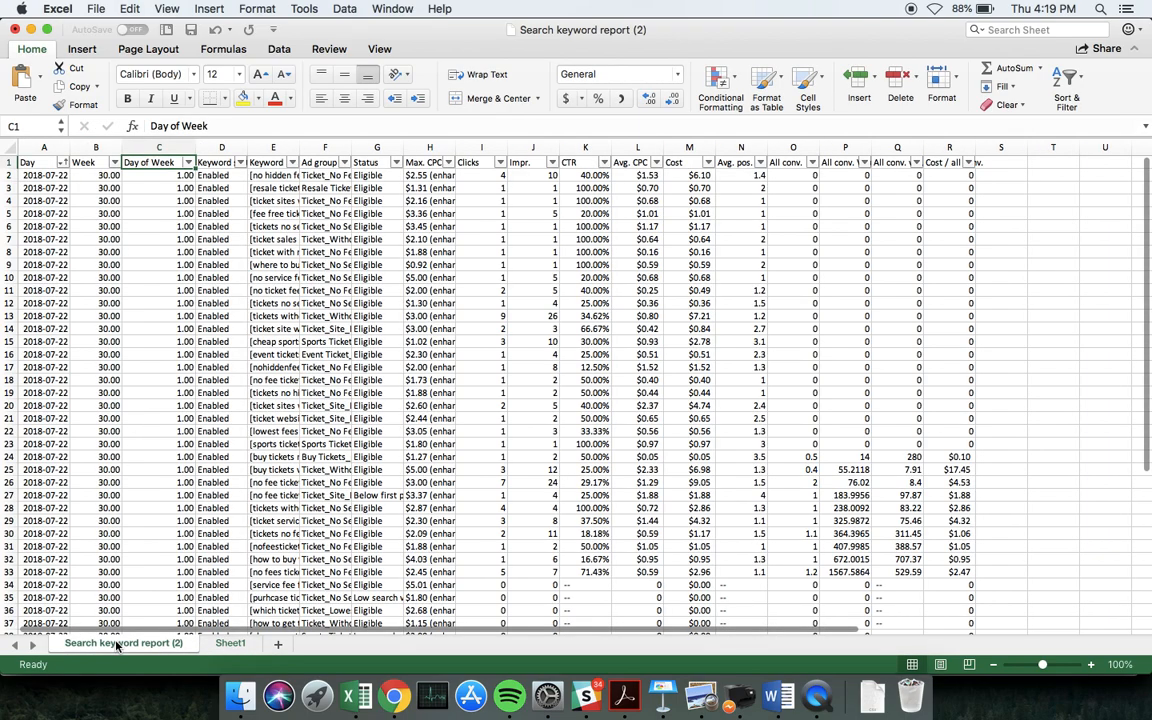
click(229, 643)
text(30)
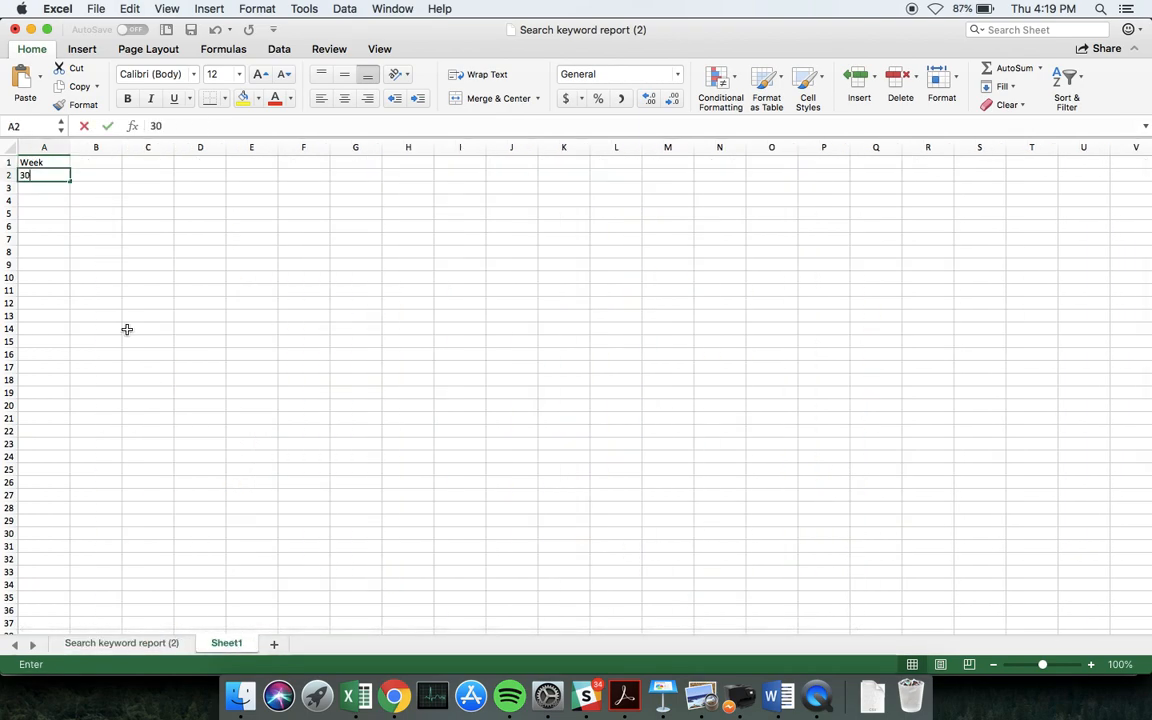
key(Return)
text(31)
key(Return)
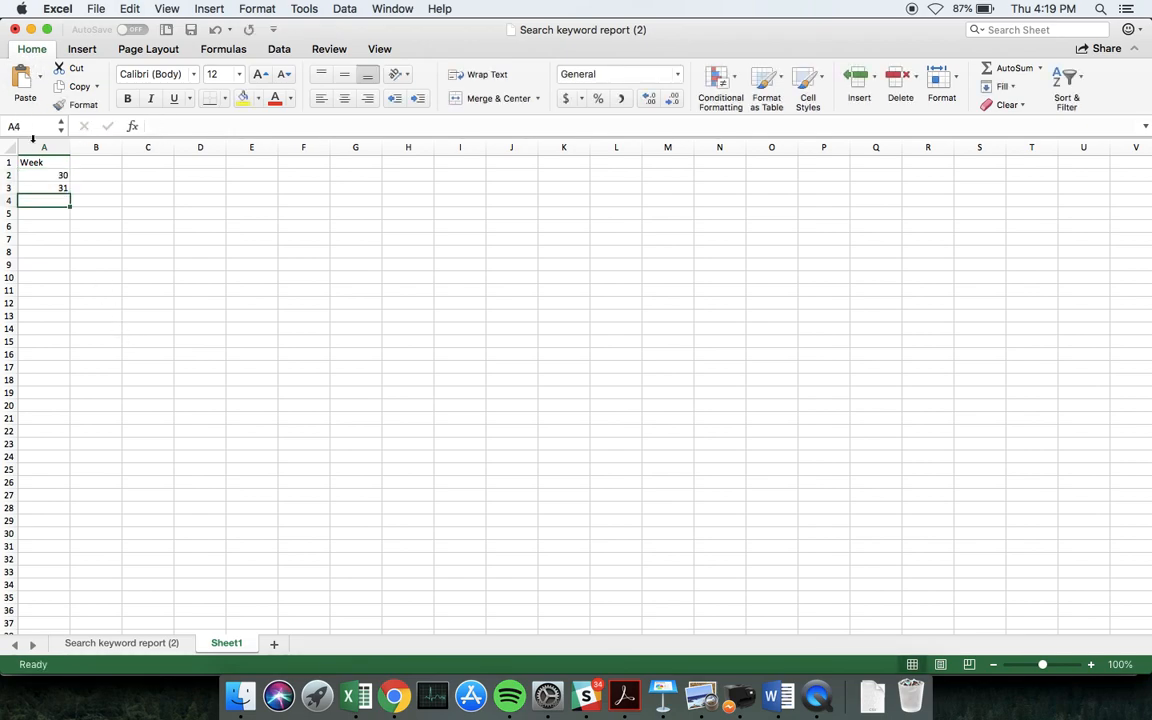
drag(40, 175, 70, 247)
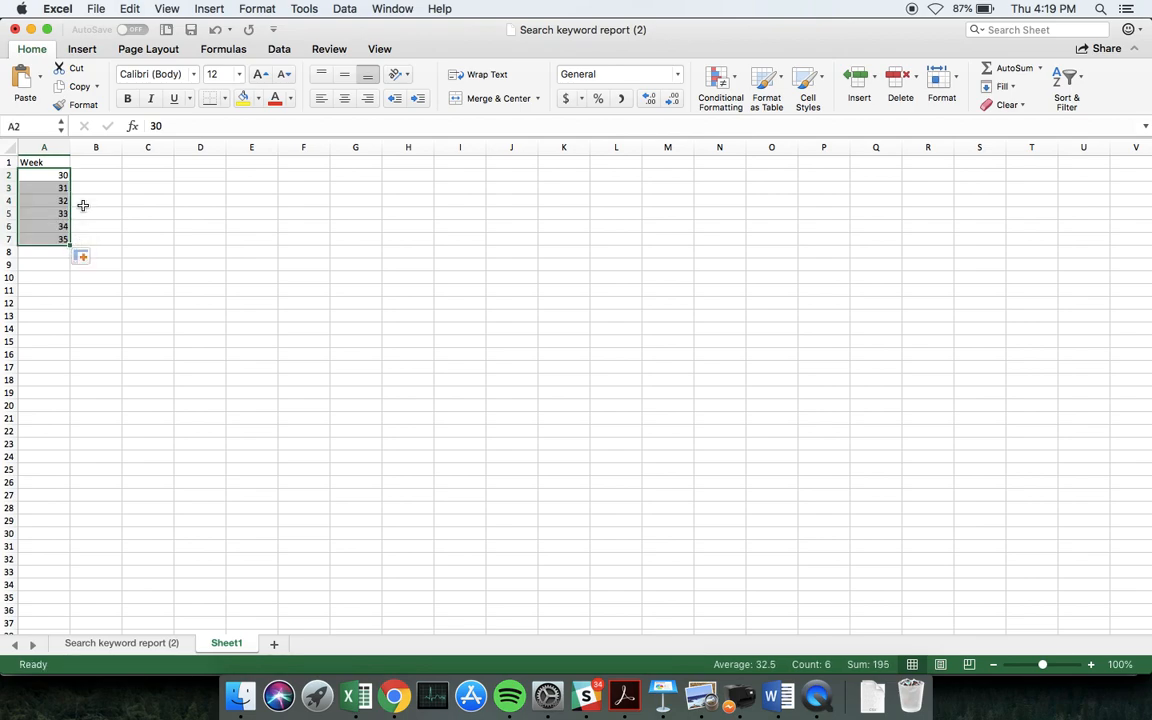
- Enter the headers "Cost", "Revenue" and "ROAS" in cells B1 to D1 of the summary sheet
click(99, 165)
text(Cost)
key(Tab)
text(Revenue)
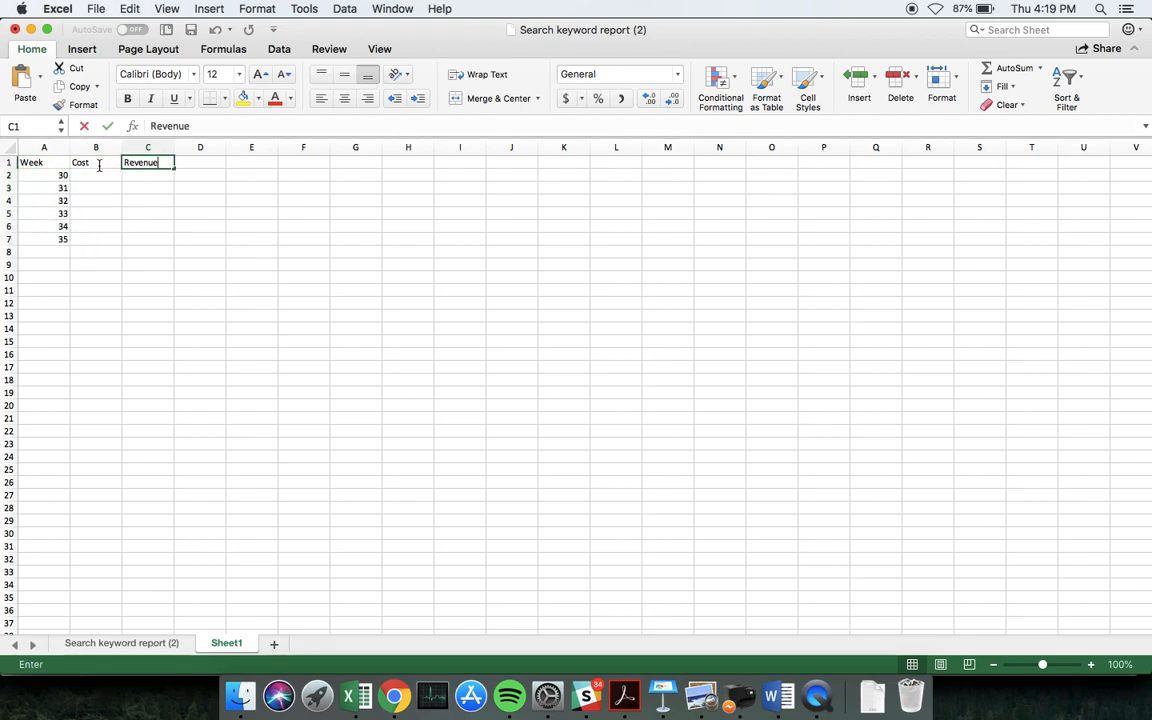
key(Tab)
text(ROAS)
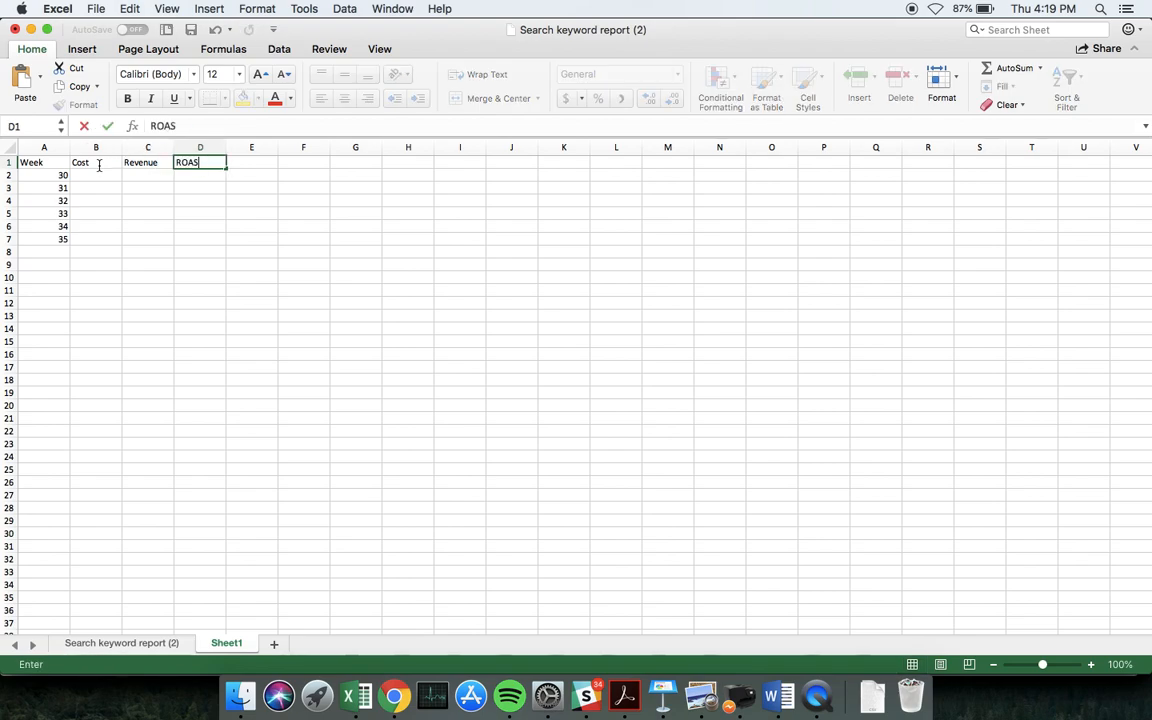
key(Return)
- Enter =SUMIF('Search keyword report (2)'!B:B,Sheet1!A2,'Search keyword report (2)'!M:M) in cell B2 to total the week's cost, and fill it down to B7
click(97, 177)
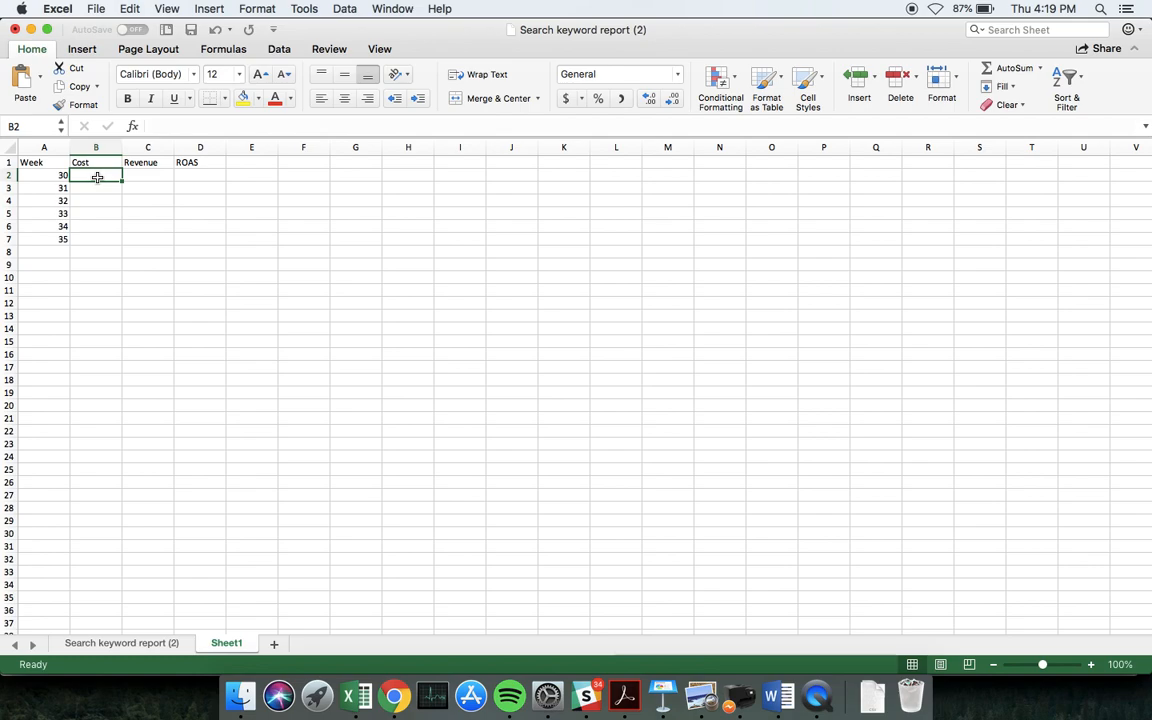
text(=sum)
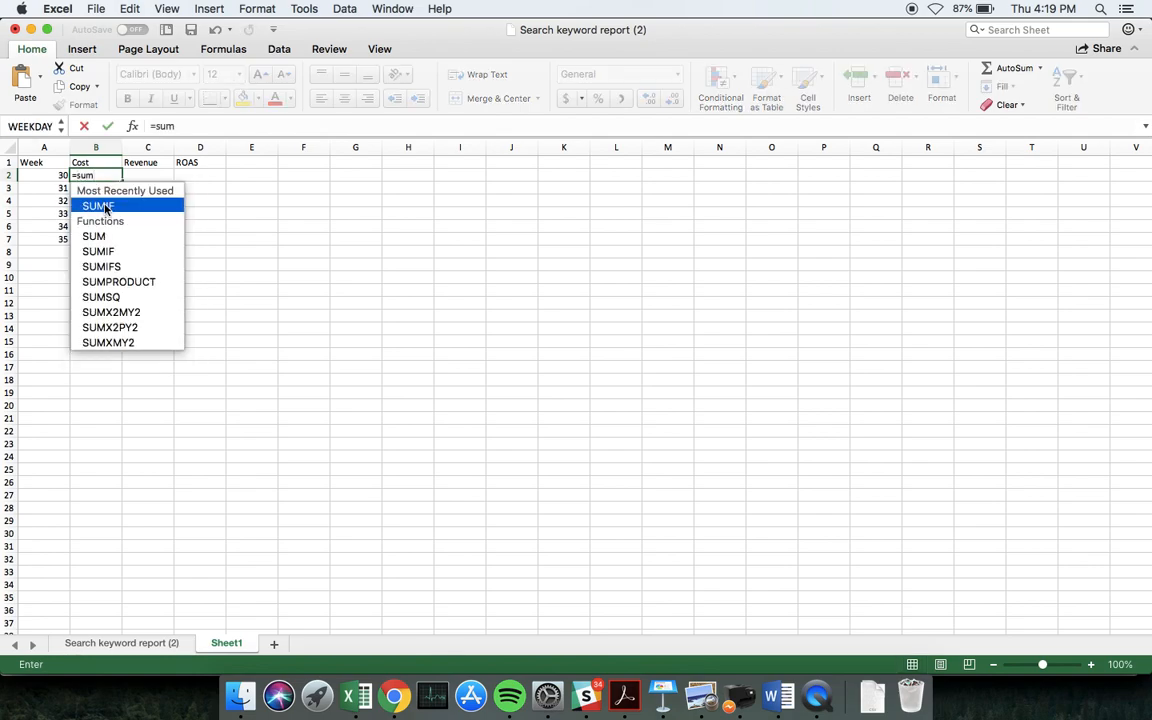
double_click(104, 206)
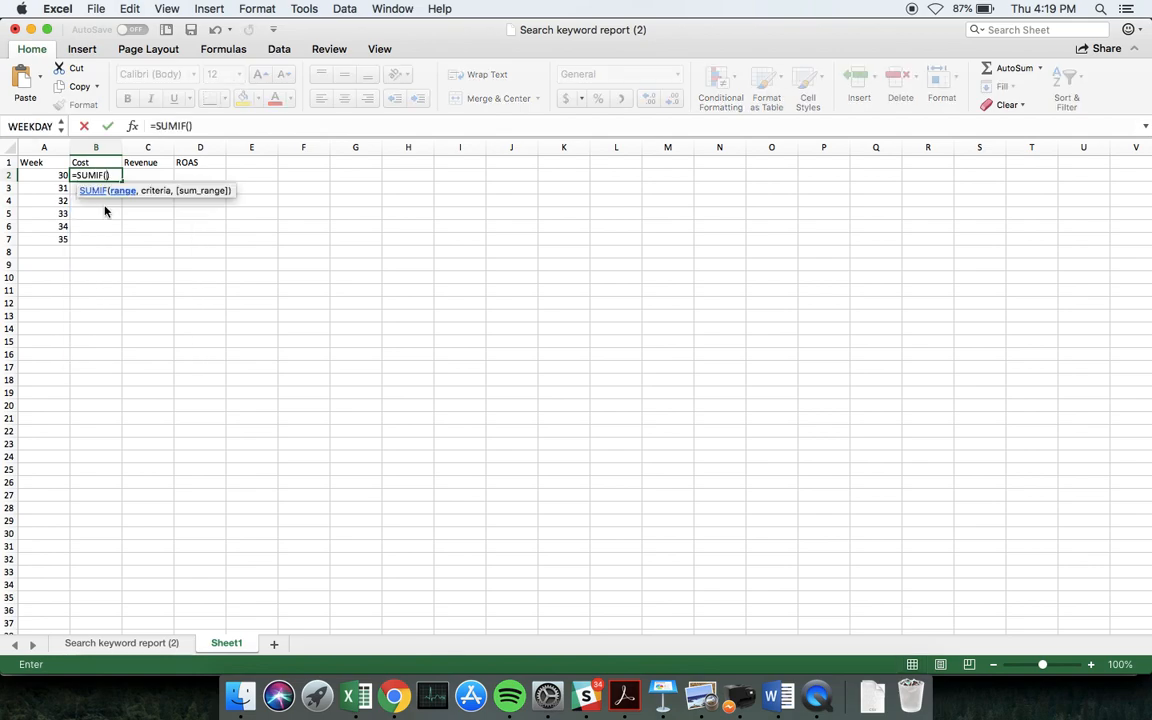
click(136, 642)
click(103, 145)
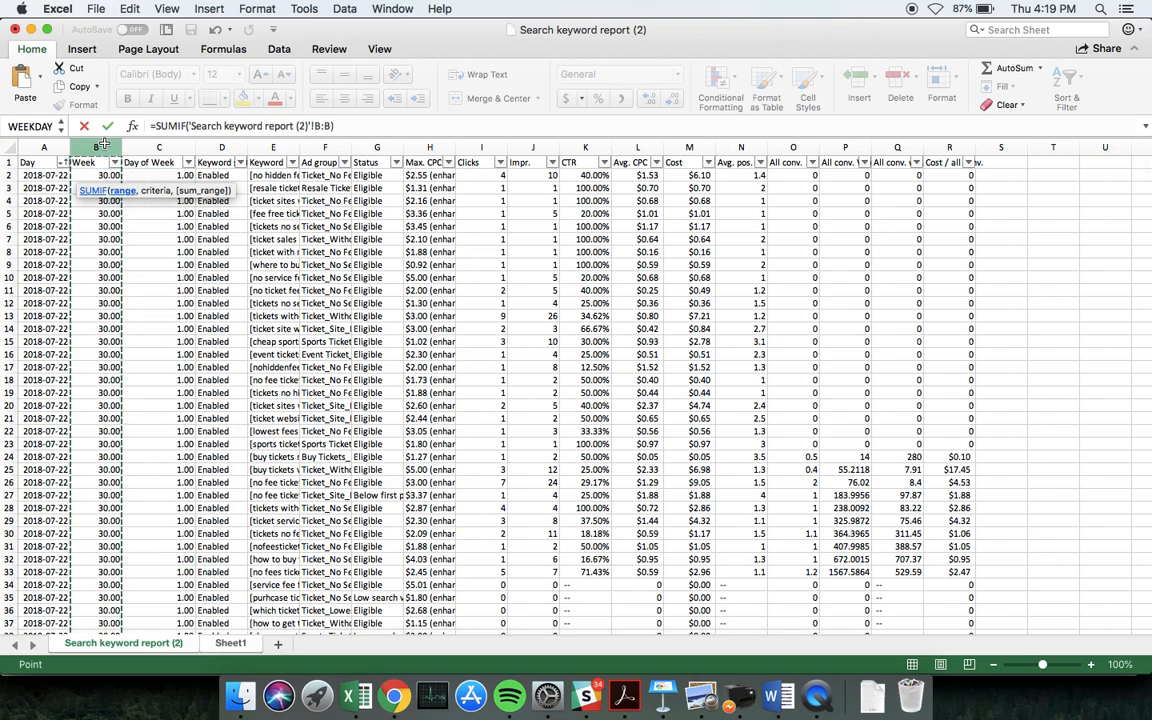
text(,)
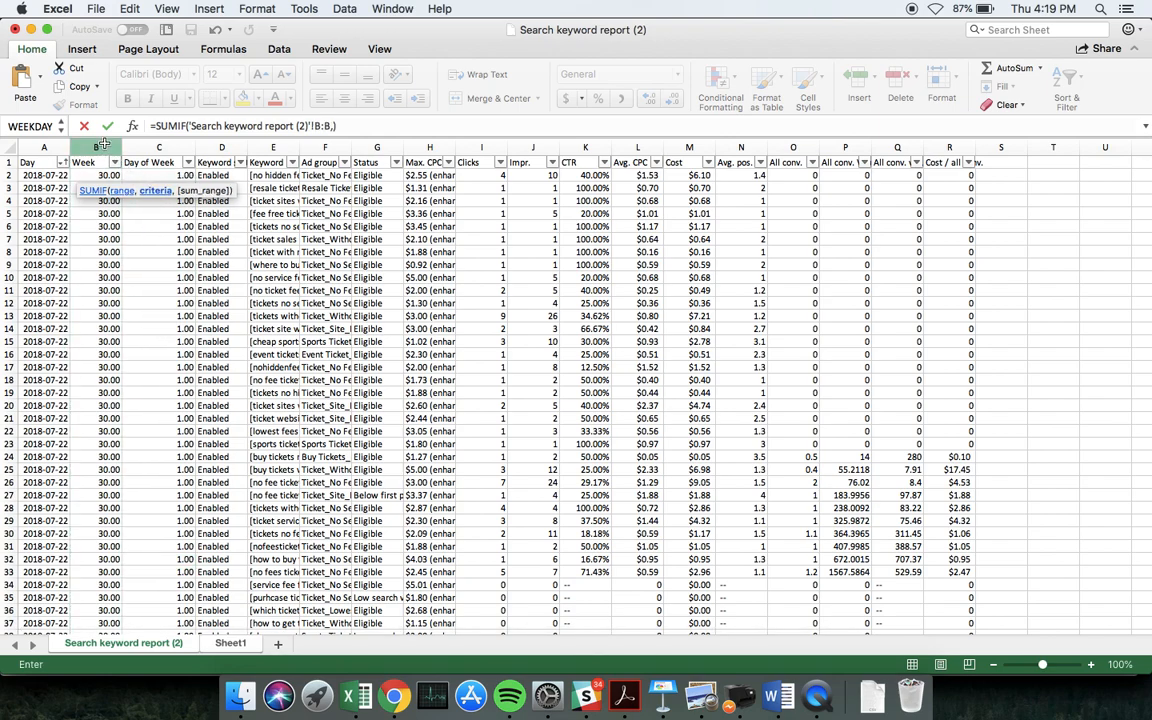
click(226, 644)
click(48, 175)
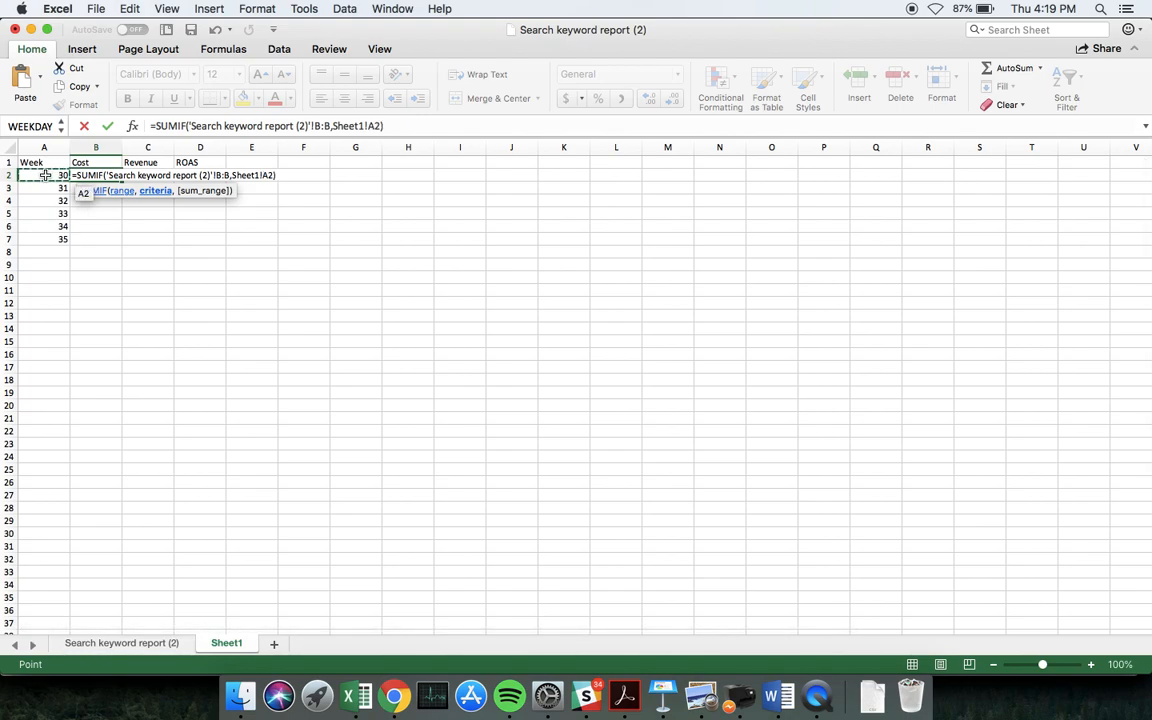
text(,'Search keyword report (2)
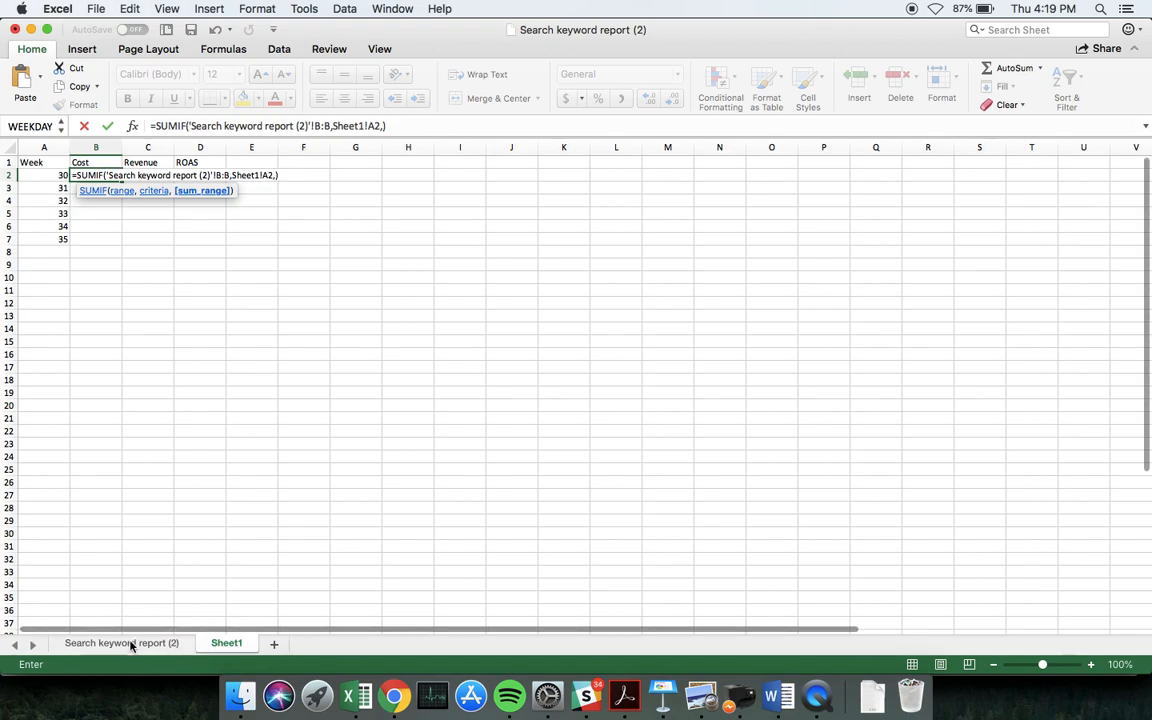
click(130, 645)
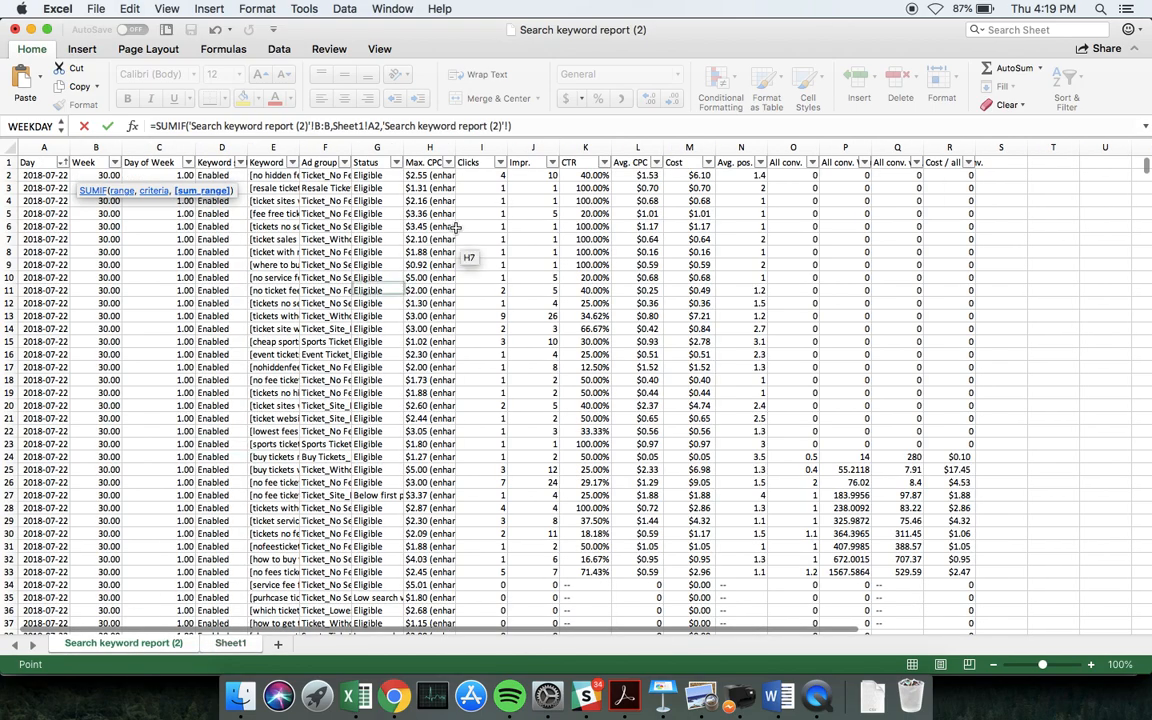
click(700, 147)
key(Return)
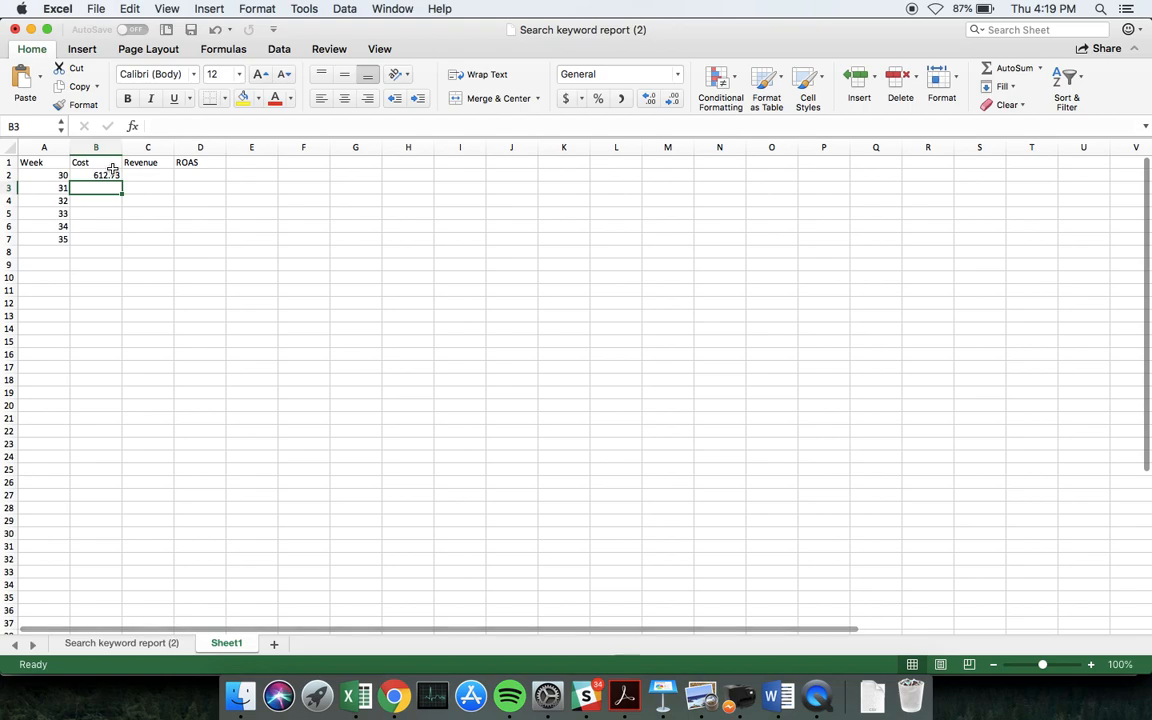
click(114, 175)
drag(121, 180, 115, 243)
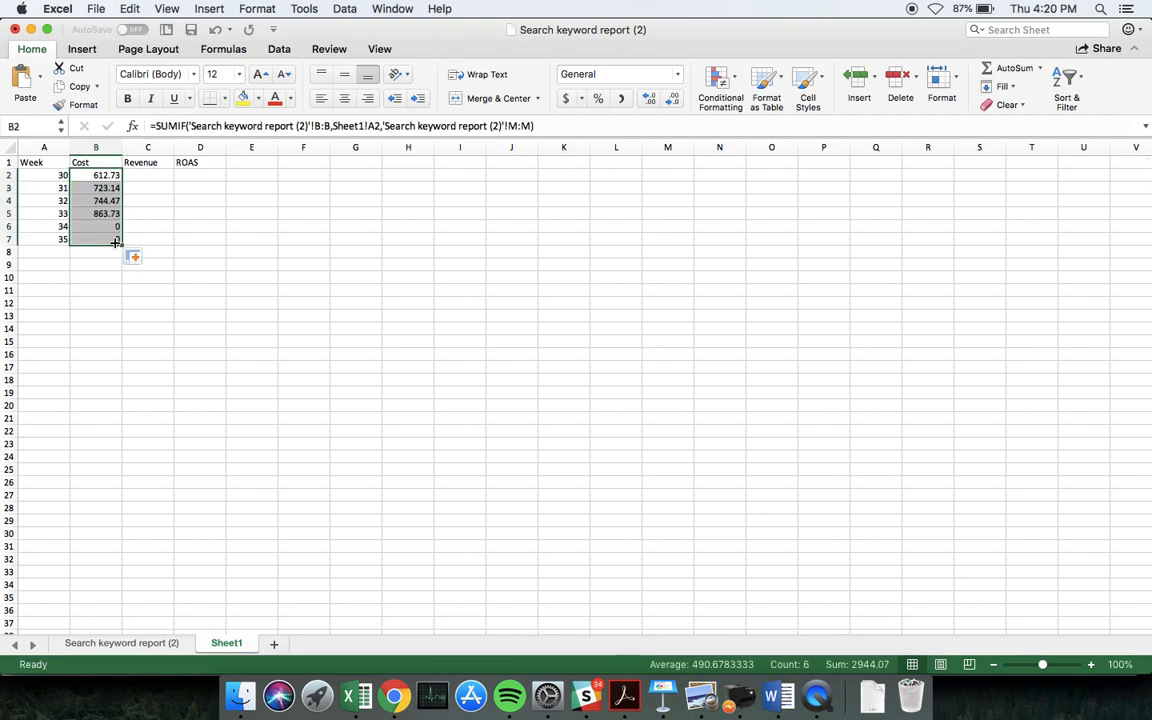
- Clear the contents of rows 6 and 7, which hold weeks 34 and 35, from the summary sheet
drag(8, 226, 8, 243)
key(Delete)
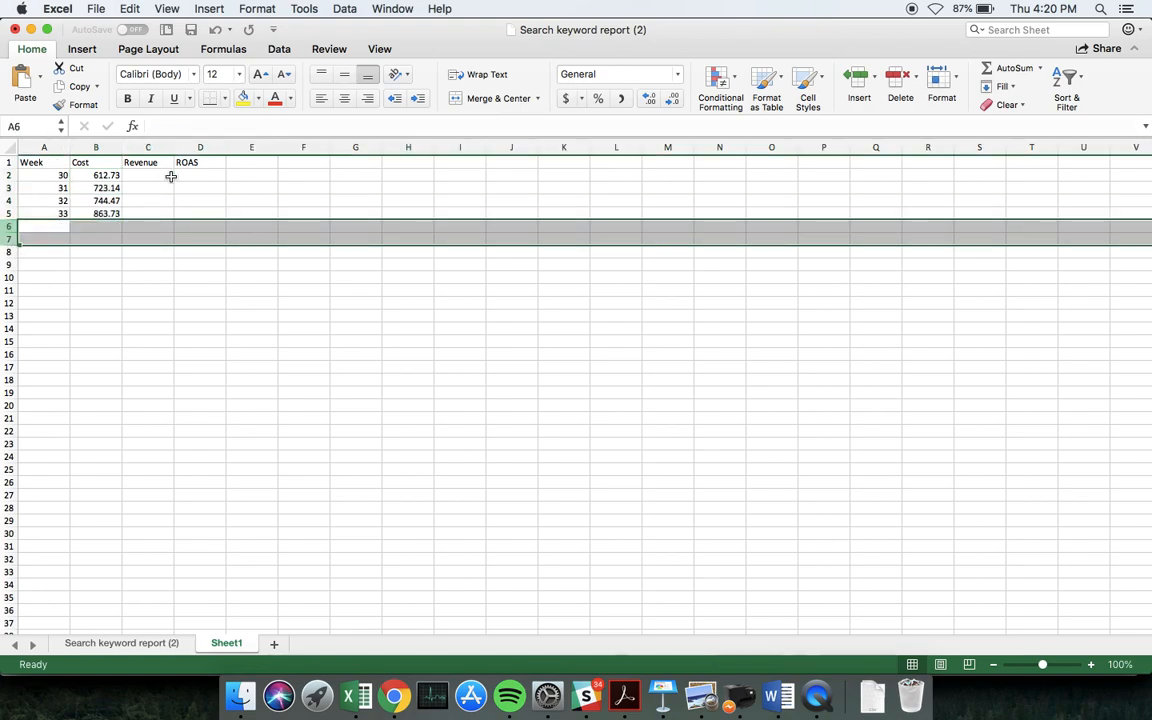
- Enter =SUMIF('Search keyword report (2)'!B:B,Sheet1!A2,'Search keyword report (2)'!P:P) in cell C2 to total the week's revenue
click(147, 174)
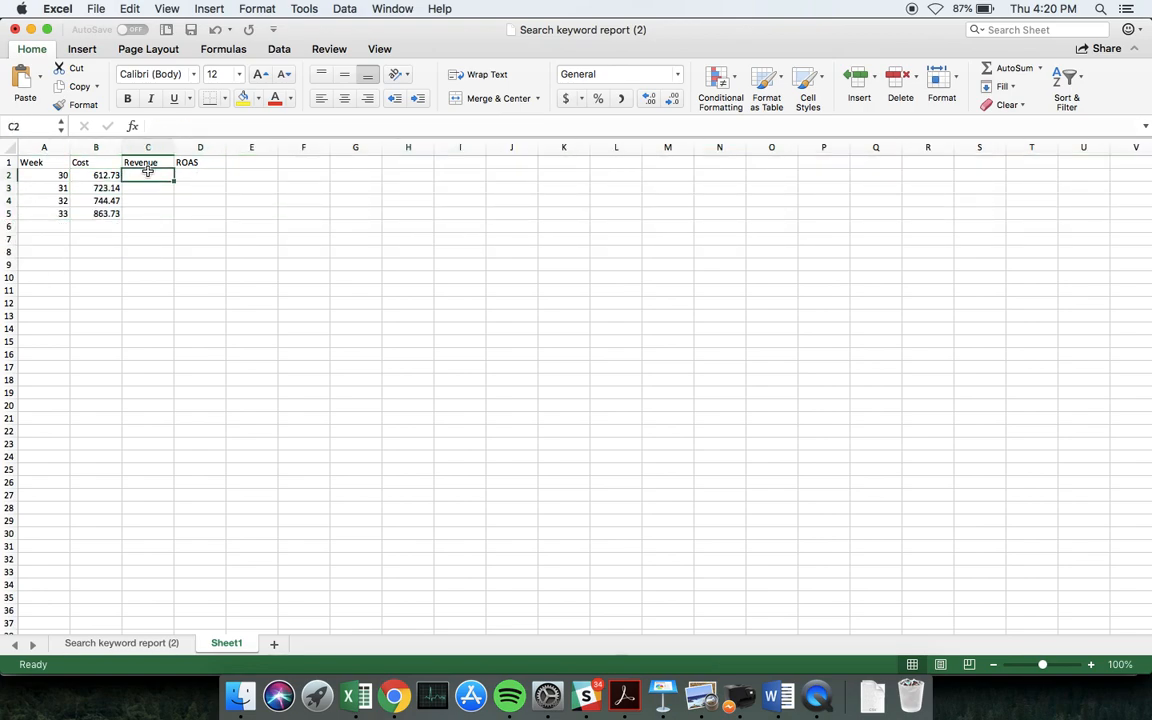
text(=sum)
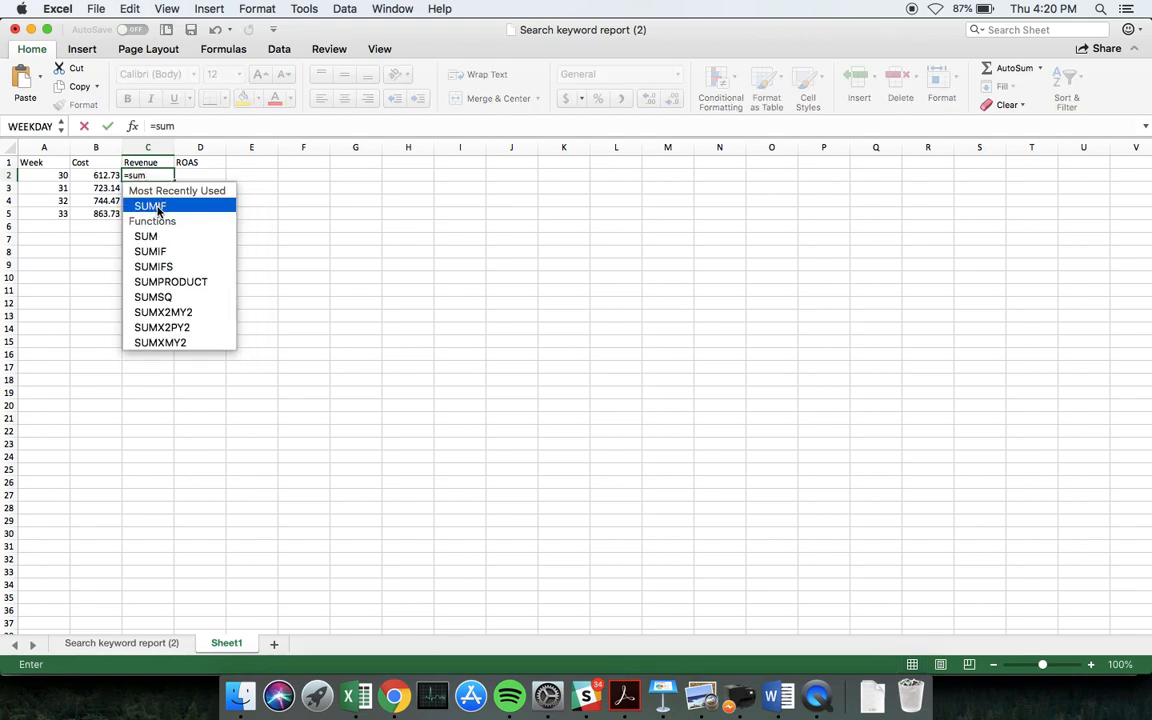
double_click(150, 206)
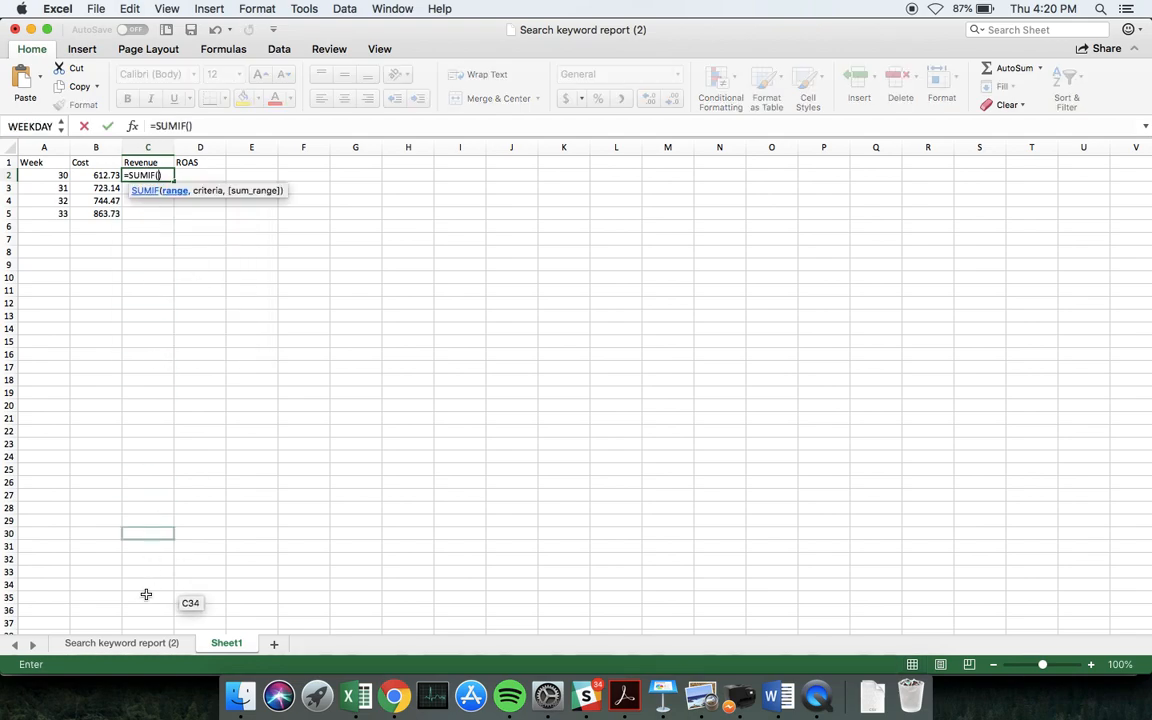
click(132, 643)
click(88, 146)
text(,)
click(225, 643)
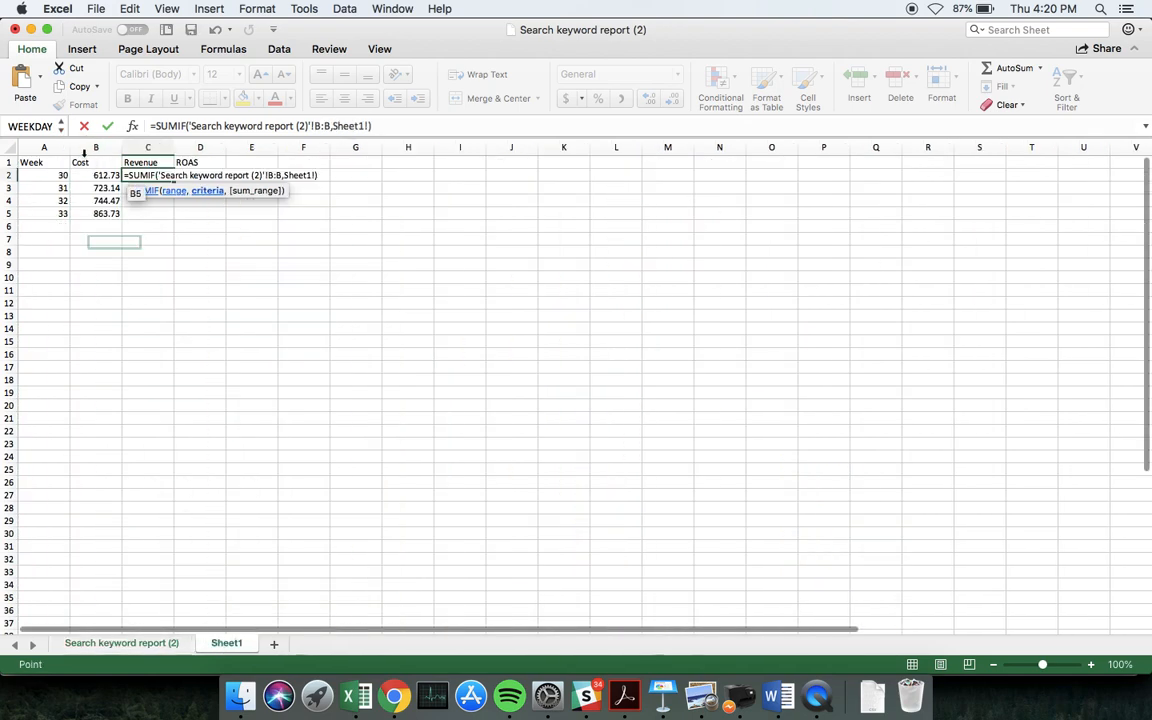
click(38, 176)
text(,)
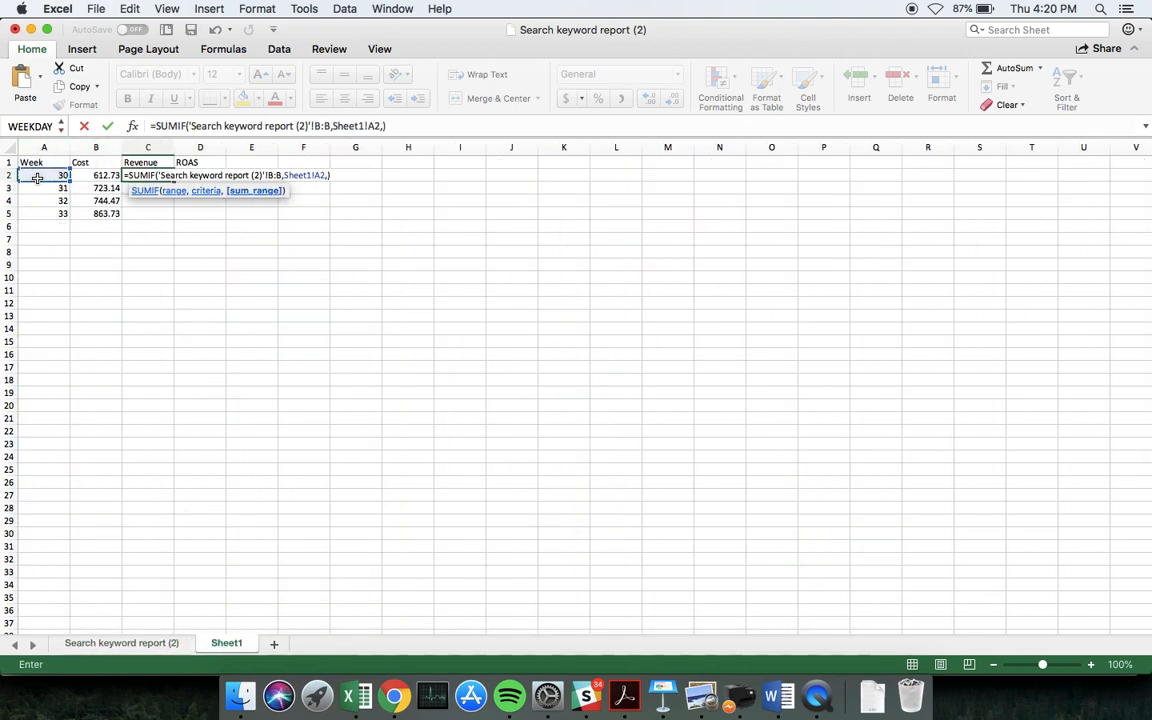
click(135, 644)
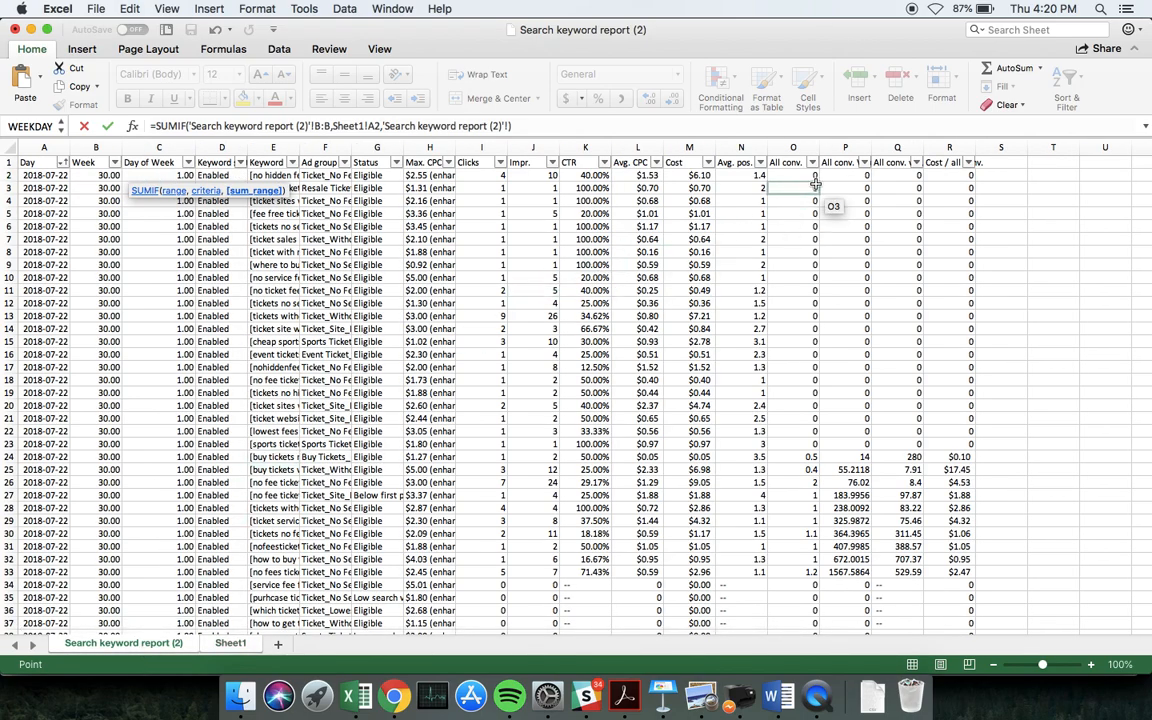
click(850, 147)
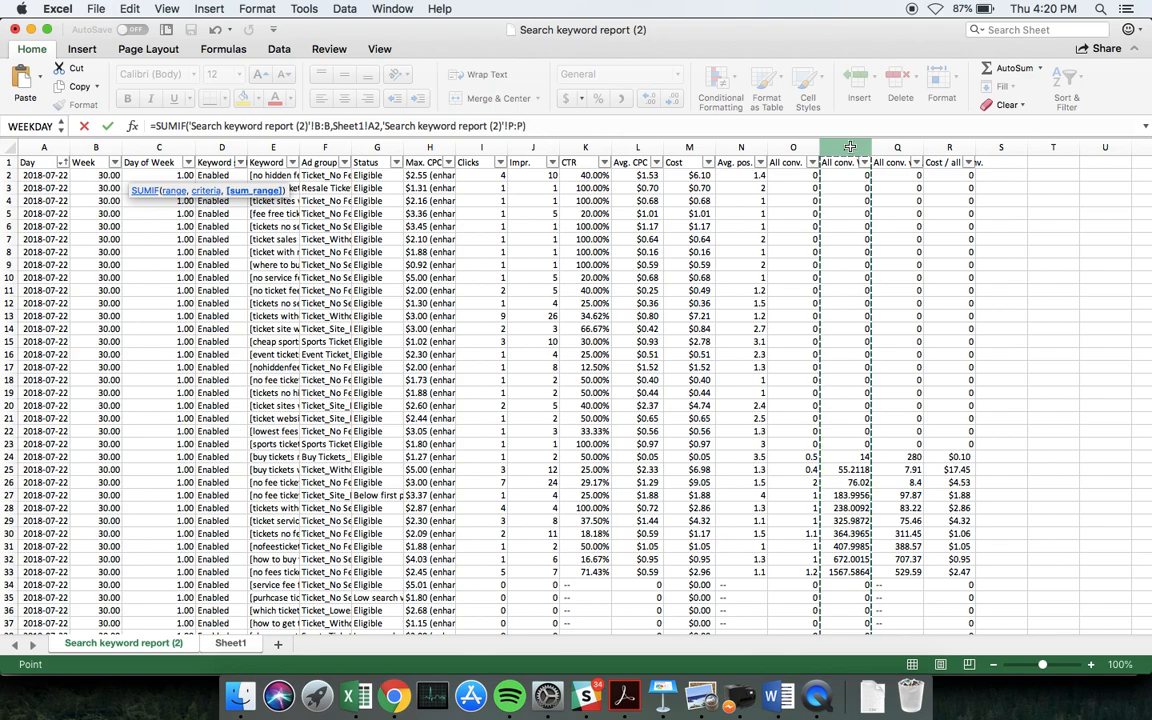
key(Return)
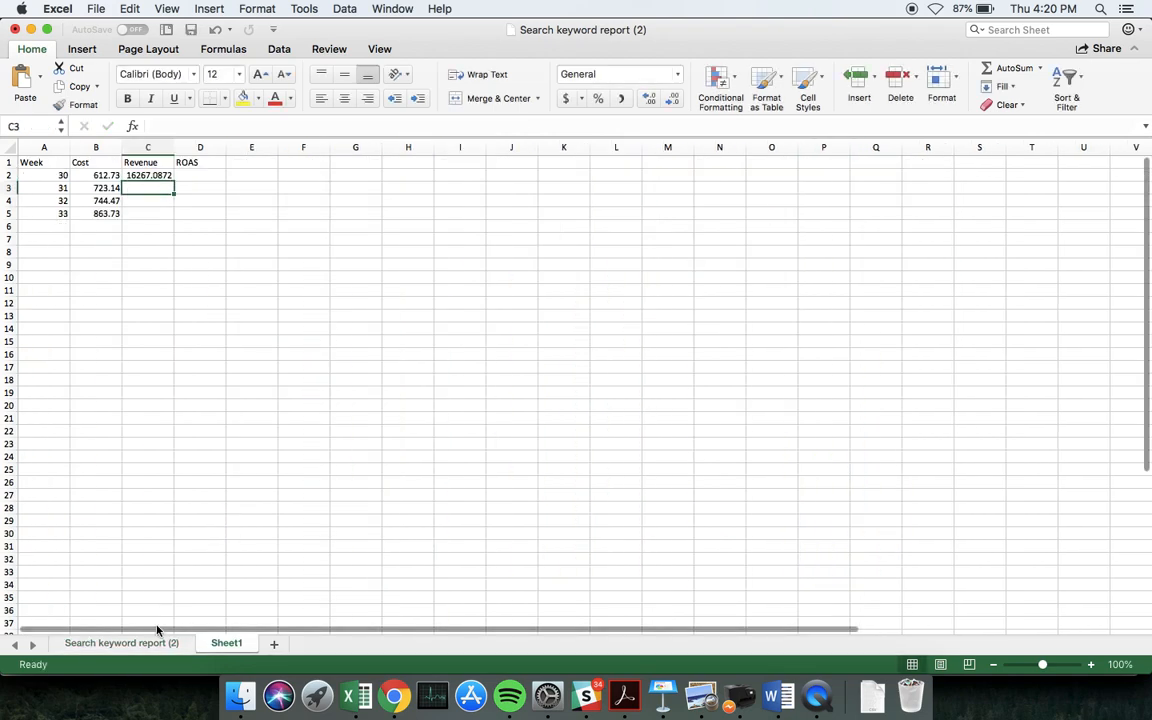
- Widen column P of the keyword report to fit its full header, and fill the summary's revenue formula from C2 down to C5
click(152, 644)
drag(873, 147, 911, 147)
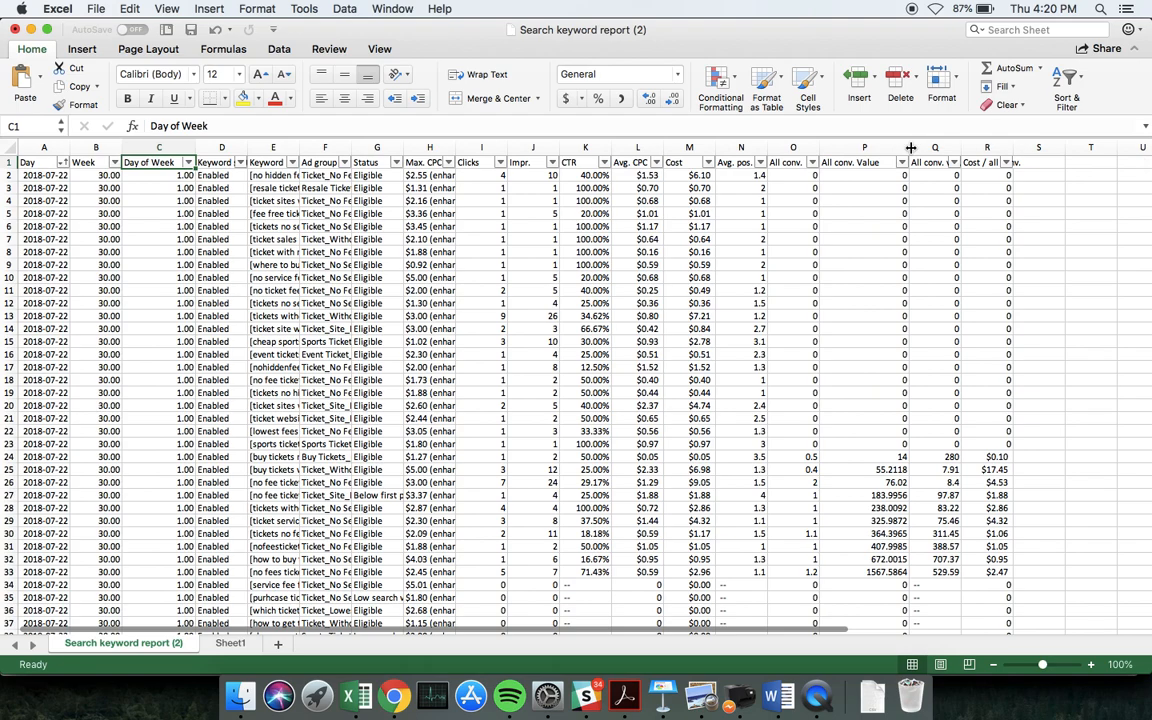
click(230, 643)
click(145, 175)
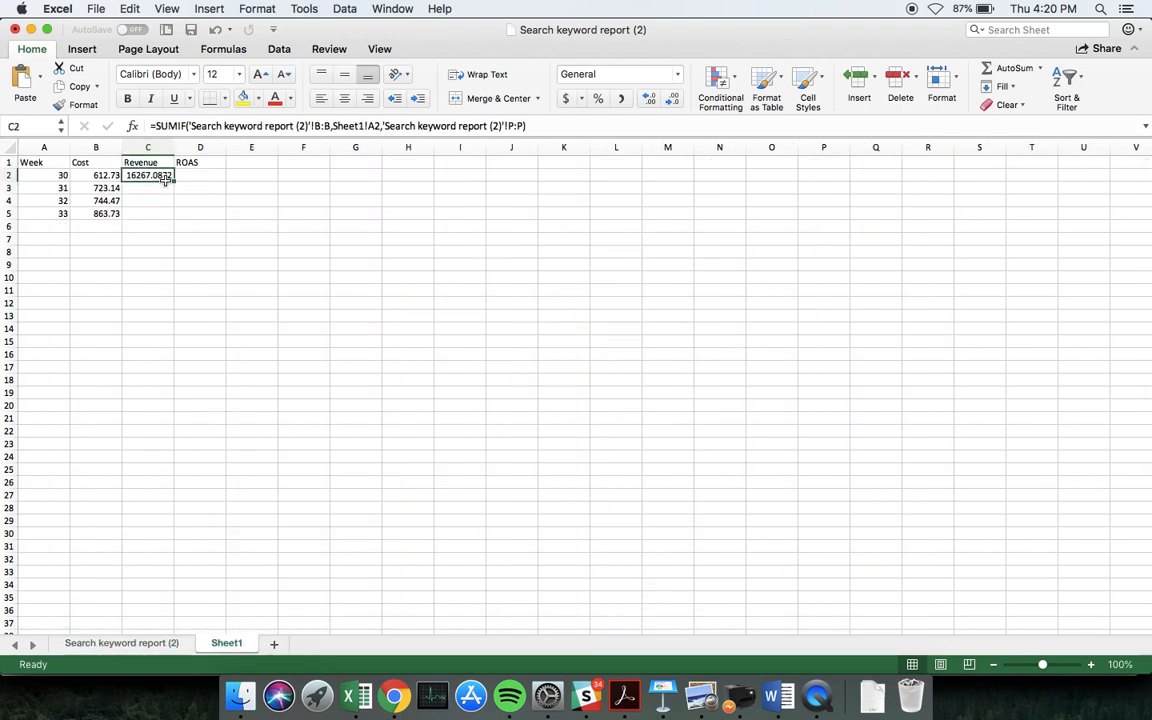
drag(172, 181, 171, 216)
- Format the Cost and Revenue values in B2:C5 as dollar amounts with no decimal places
drag(100, 175, 130, 214)
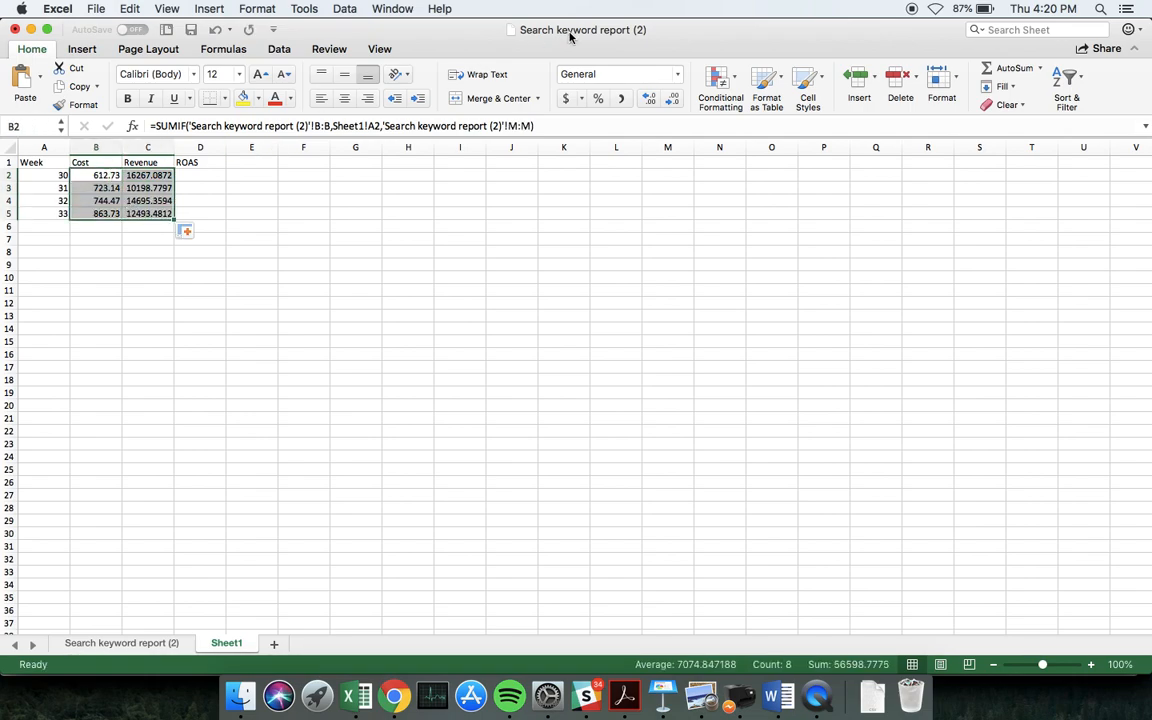
click(565, 98)
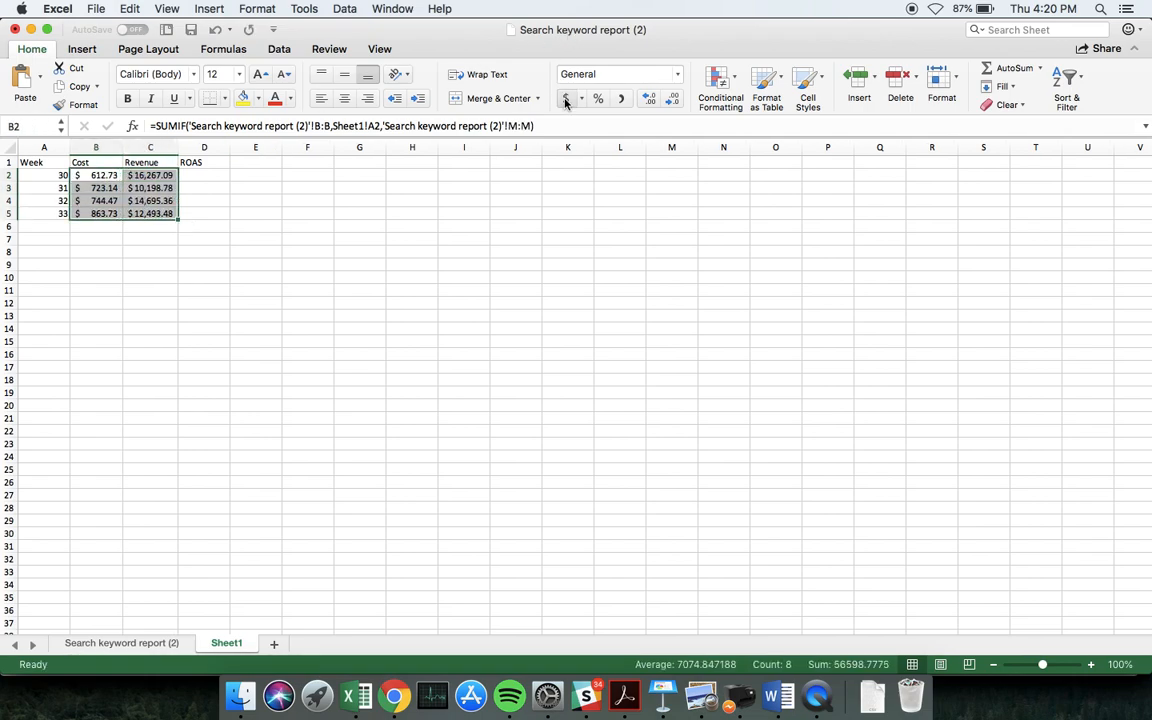
click(650, 102)
click(674, 99)
click(674, 99)
click(674, 99)
click(324, 218)
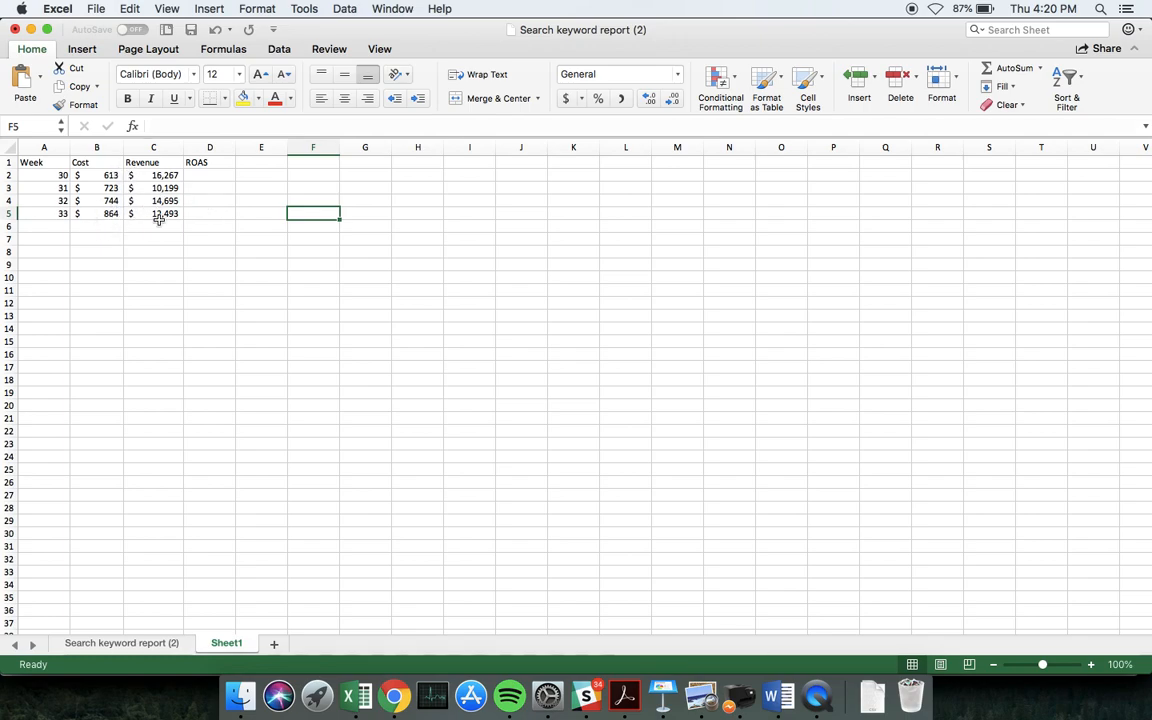
- Enter =C2/B2 in cell D2 to calculate ROAS, and fill it down to D5
click(213, 175)
text(=)
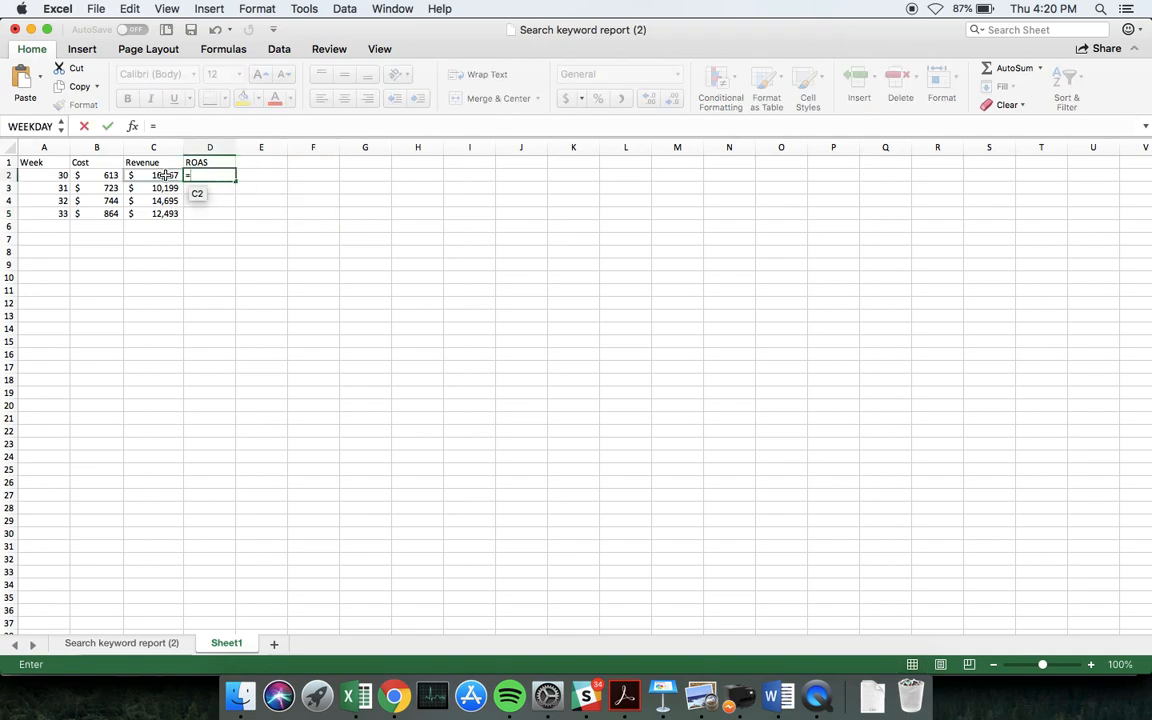
click(163, 175)
text(/)
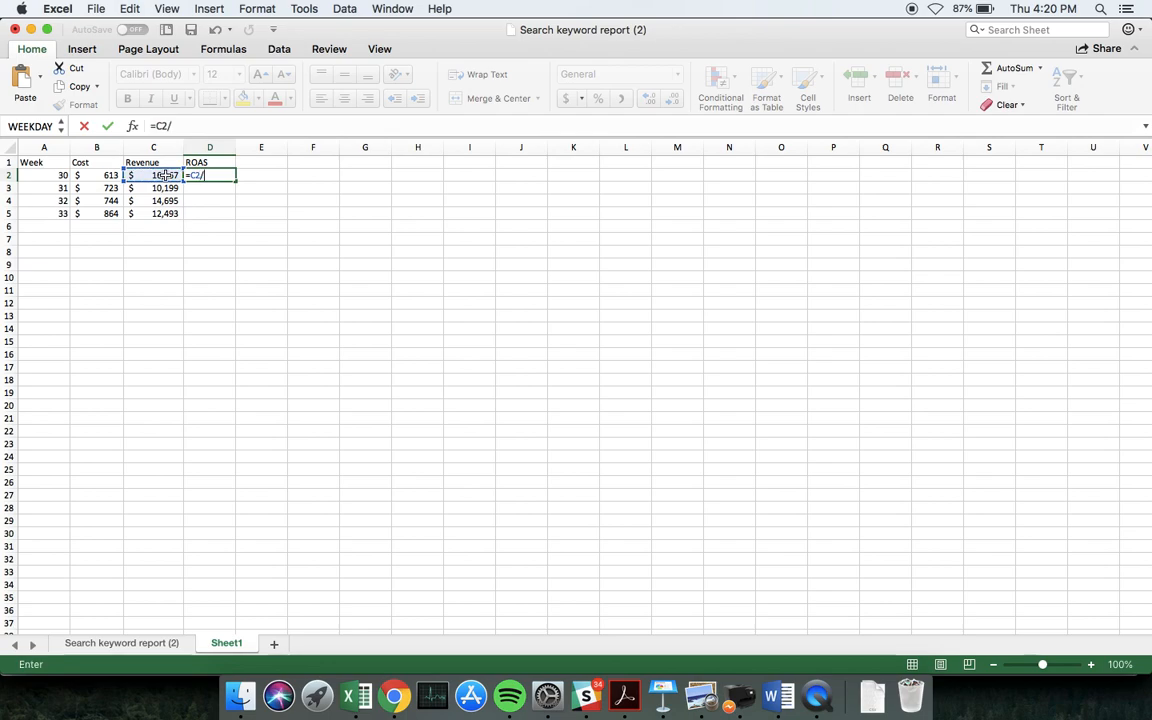
click(104, 175)
key(Return)
click(226, 176)
drag(237, 180, 237, 218)
- Reduce the ROAS values in D2:D5 to one decimal place
click(671, 98)
click(671, 98)
click(671, 98)
click(671, 98)
click(671, 98)
click(671, 98)
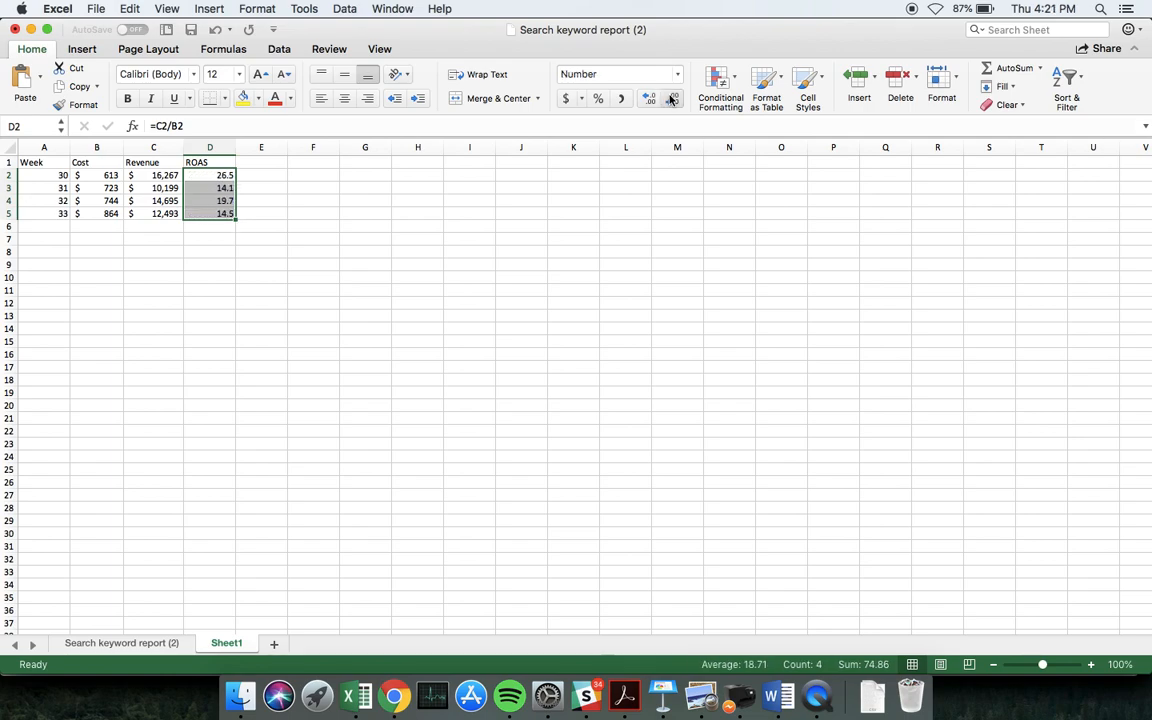
click(429, 231)
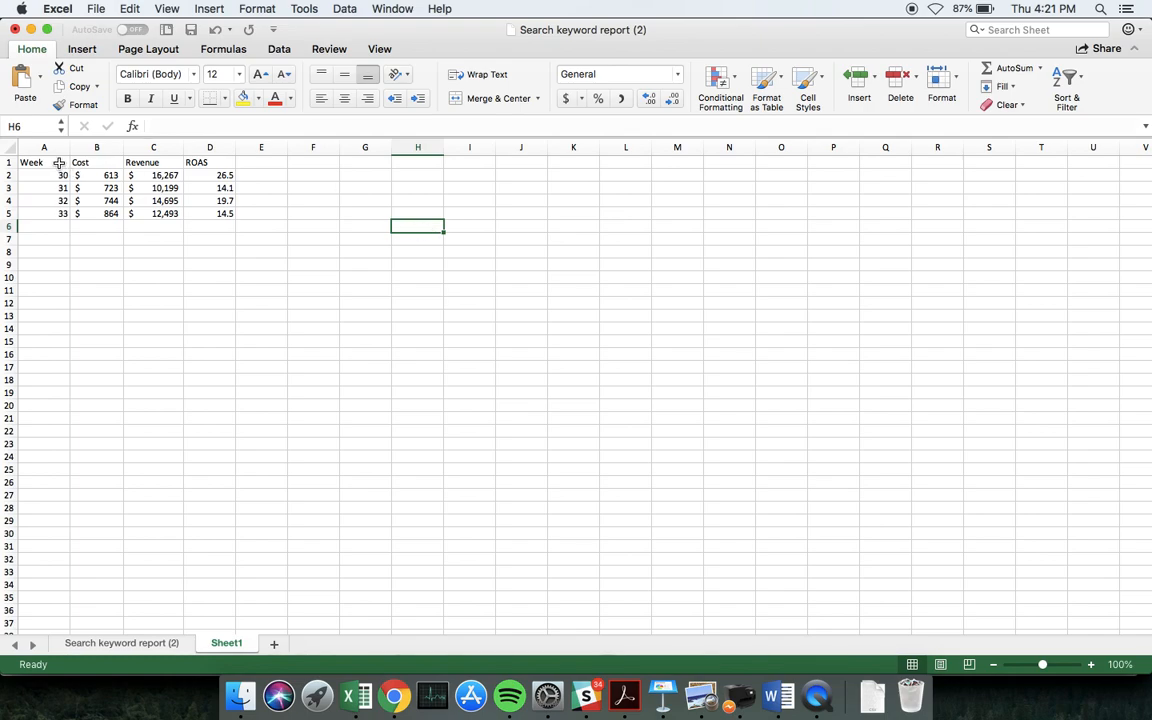
- Insert a basic 2-D line chart from the Week, Cost and ROAS columns (A1:B5 and D1:D5)
drag(59, 163, 92, 215)
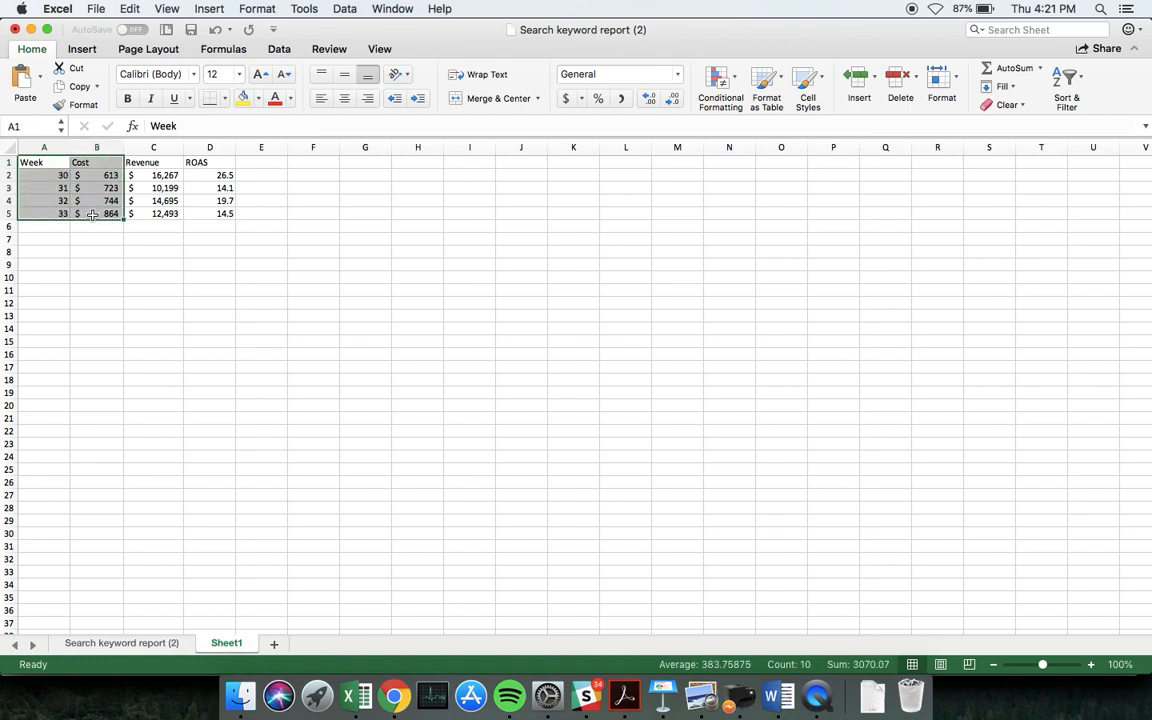
drag(225, 162, 220, 211)
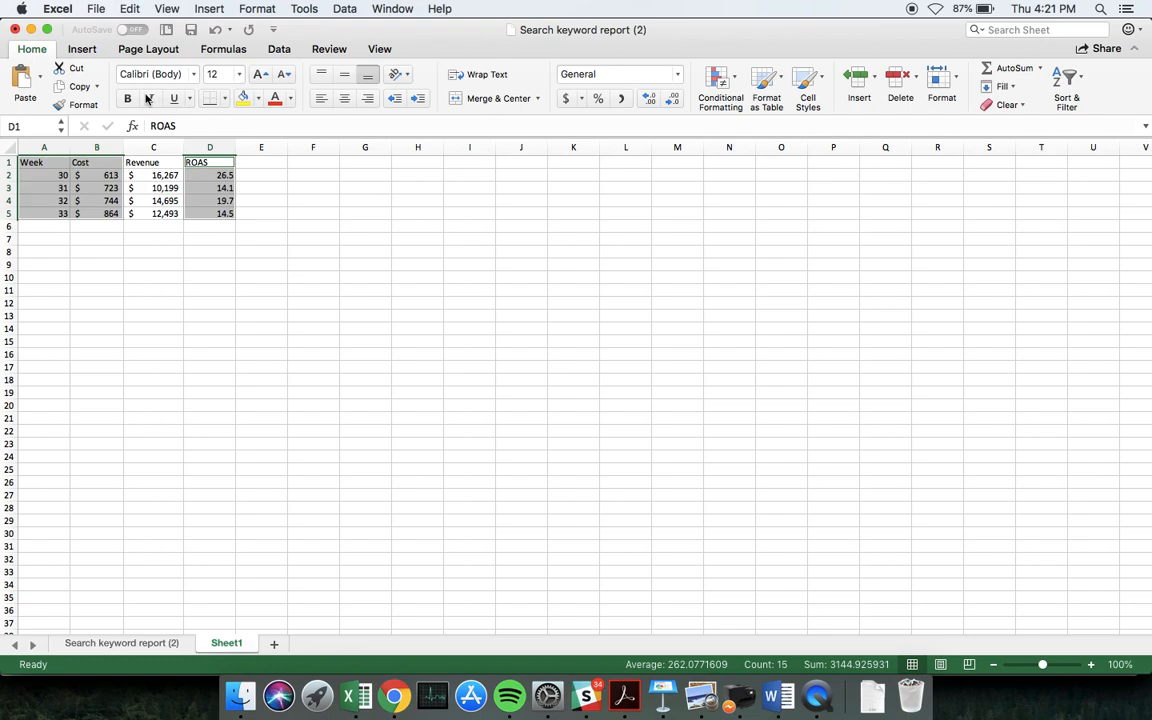
click(84, 50)
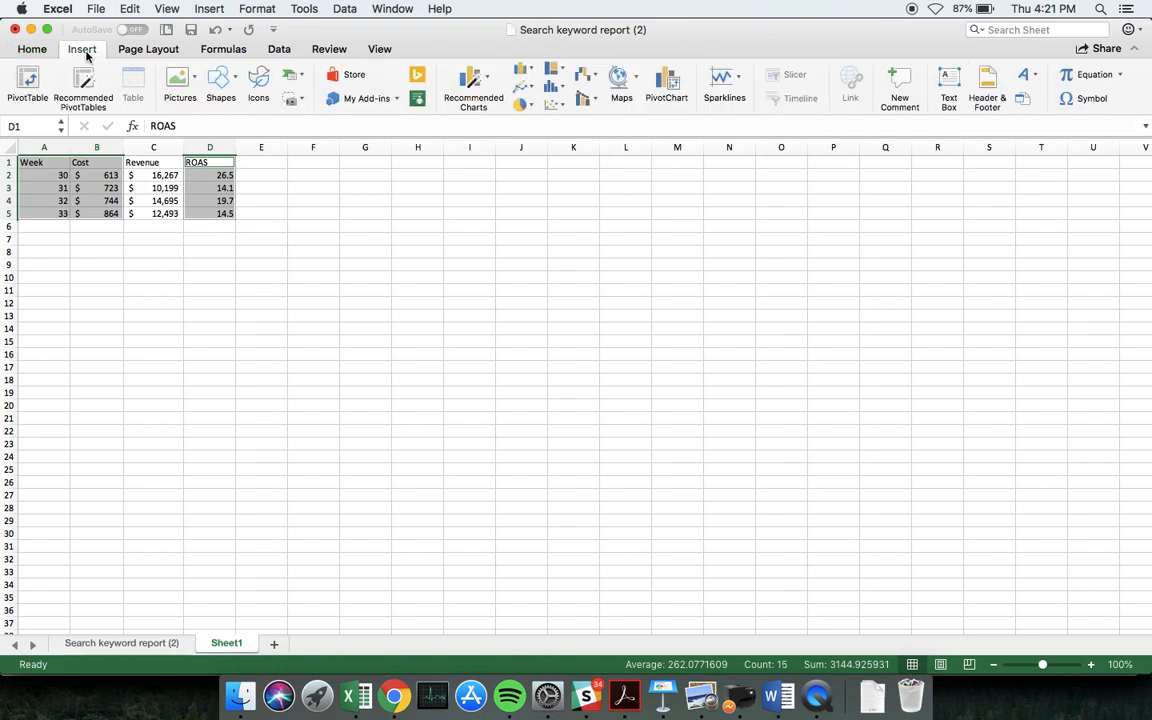
click(521, 86)
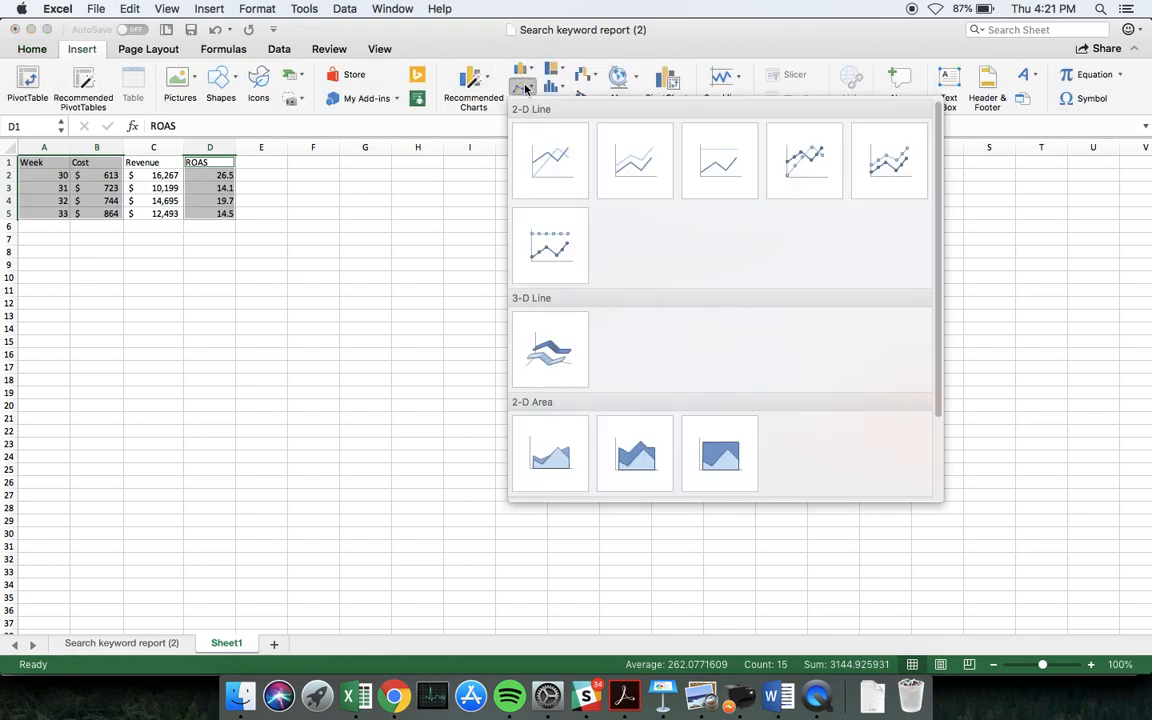
click(559, 175)
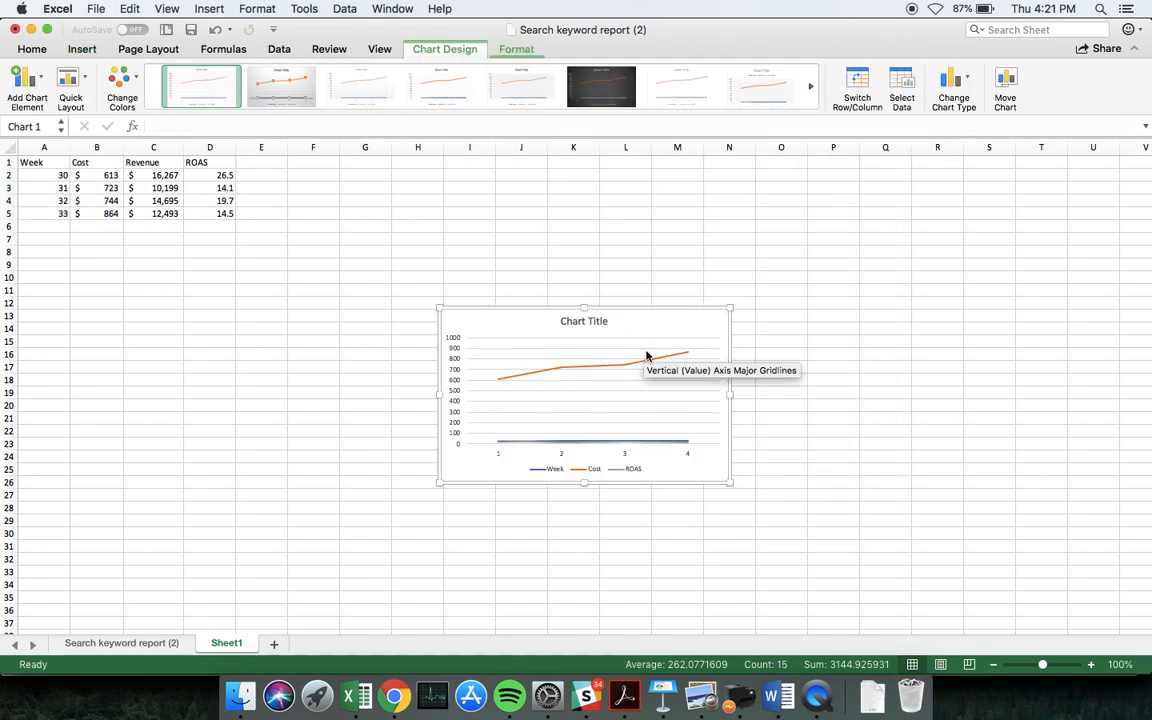
- Move the line chart up beside the summary table, starting near F1, and enlarge it to reach about M18
drag(651, 328, 519, 177)
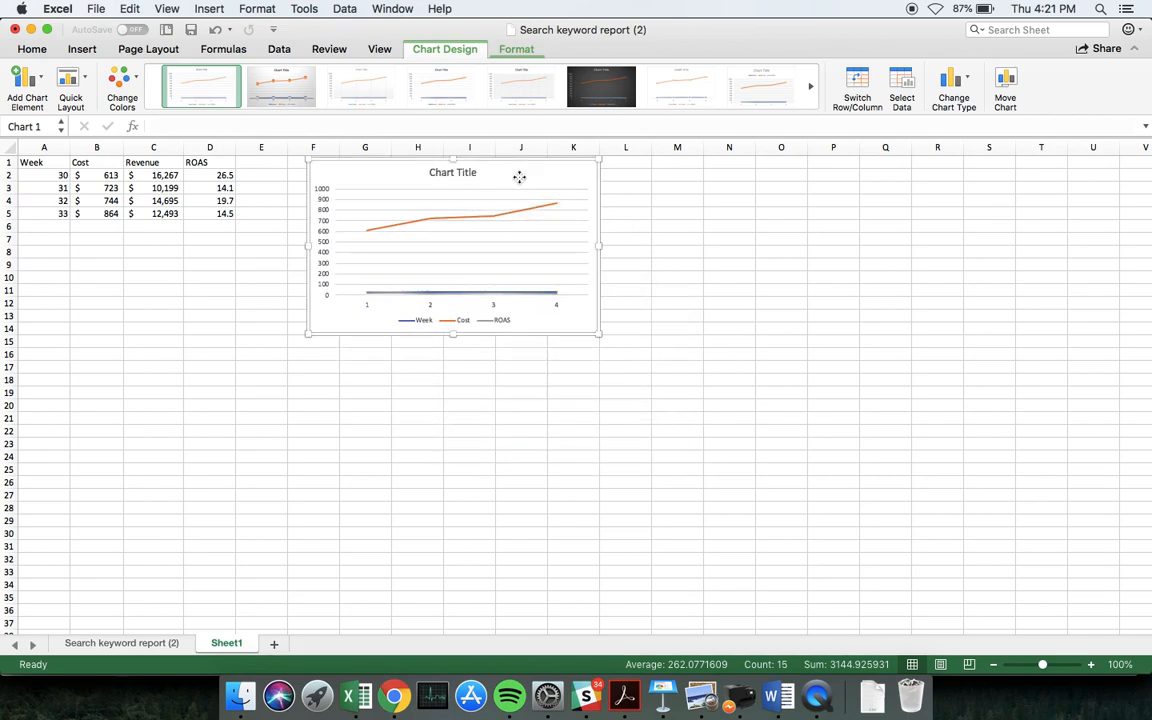
drag(599, 334, 674, 381)
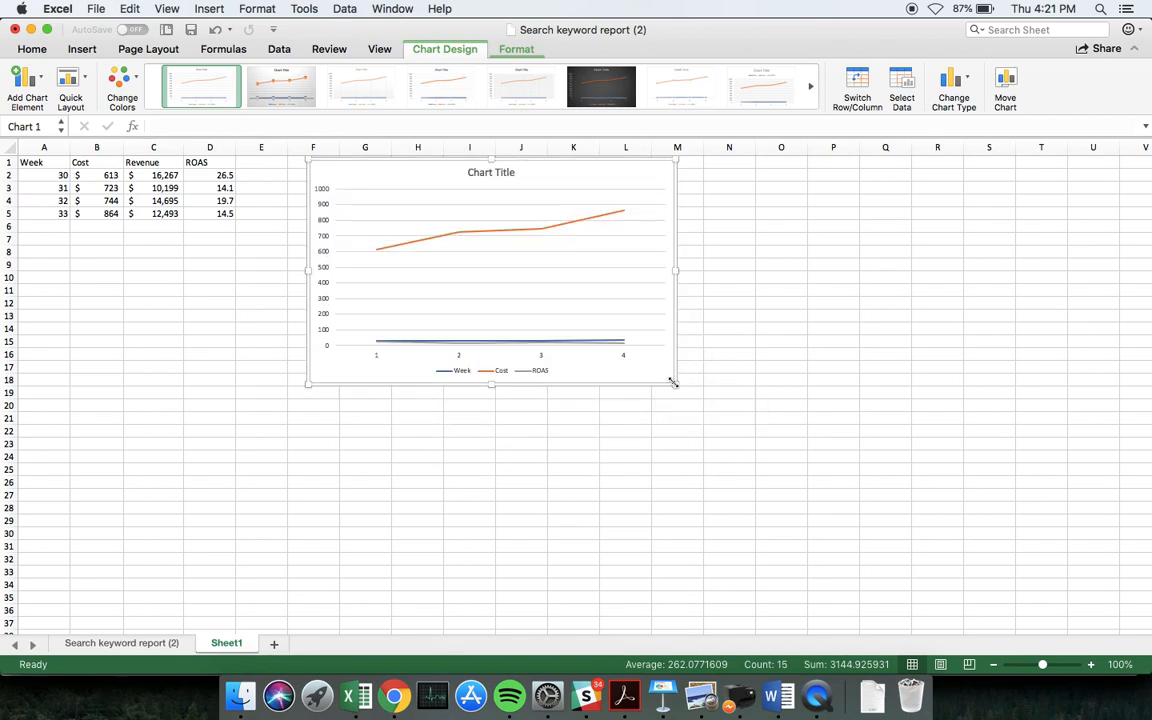
- Plot the chart's ROAS series on the secondary axis
click(615, 344)
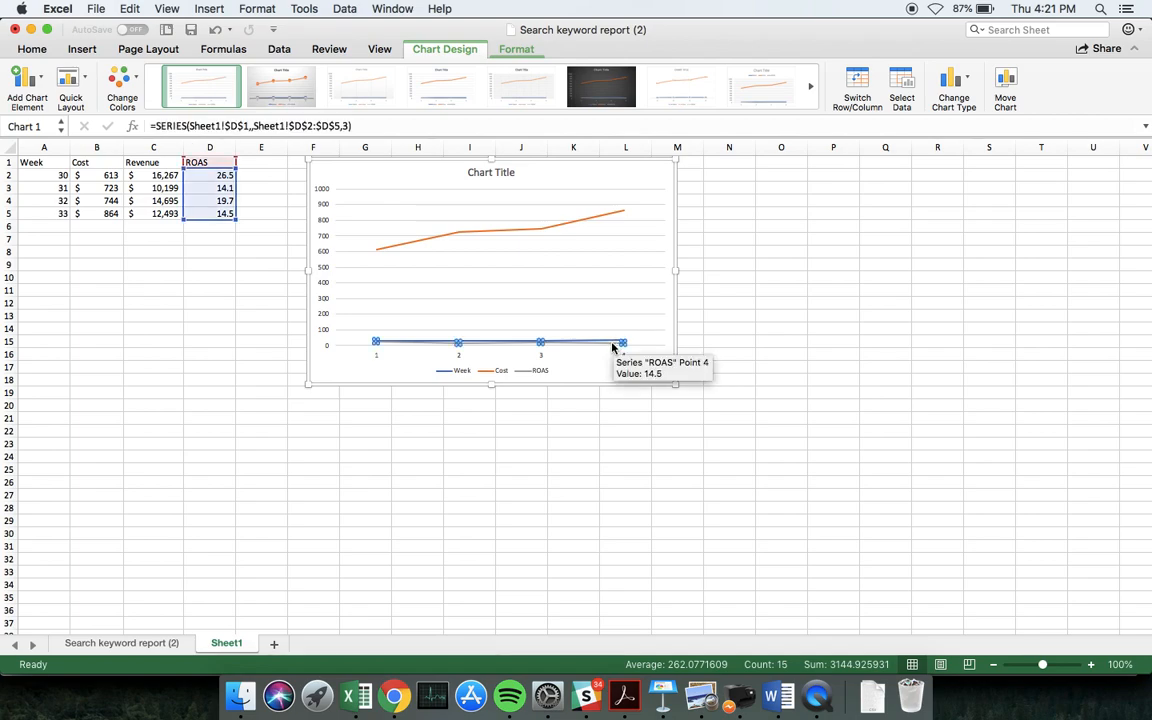
right_click(613, 346)
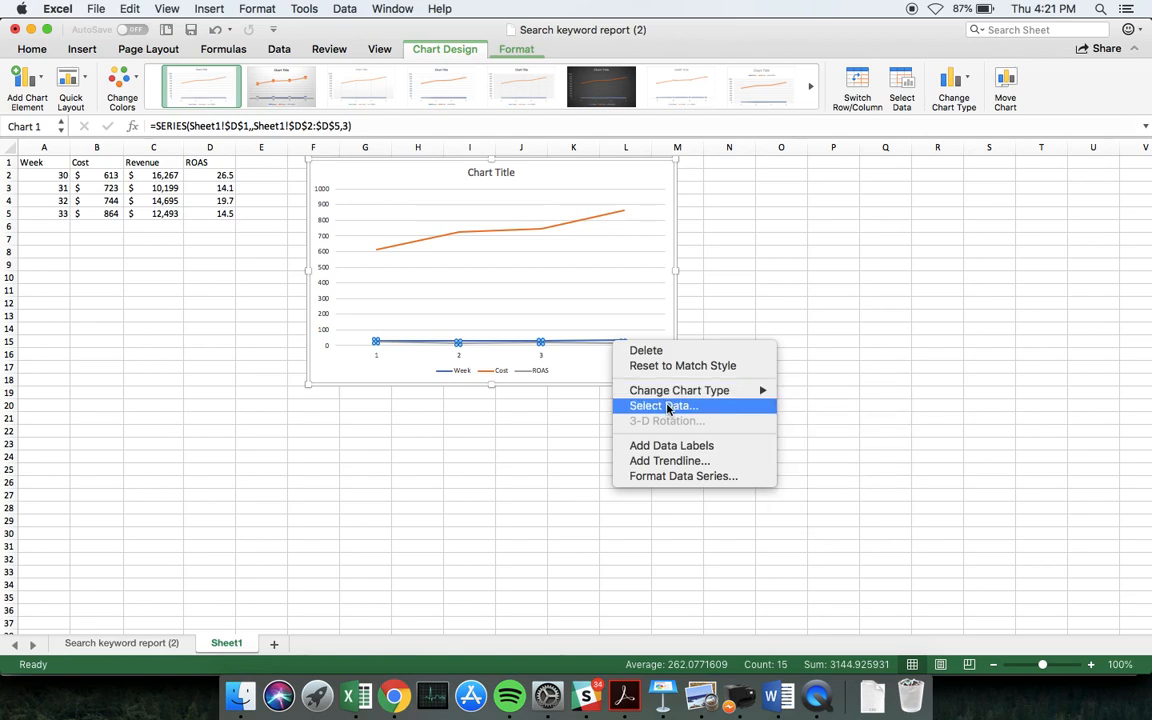
click(668, 481)
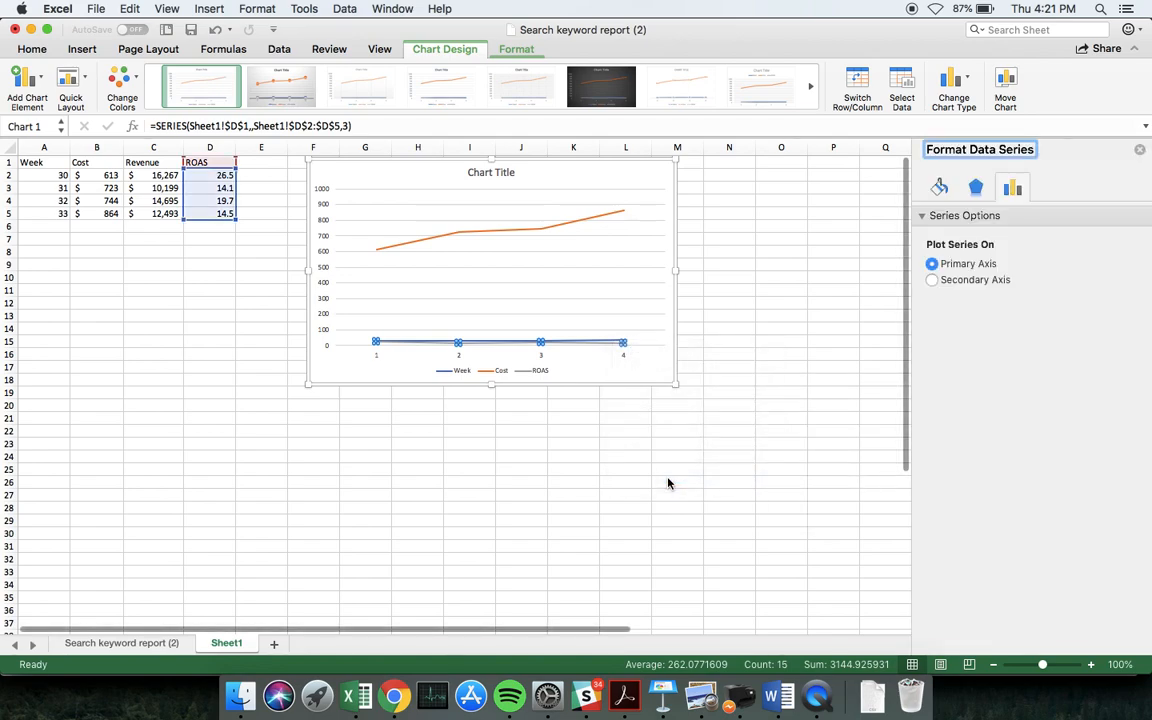
click(933, 280)
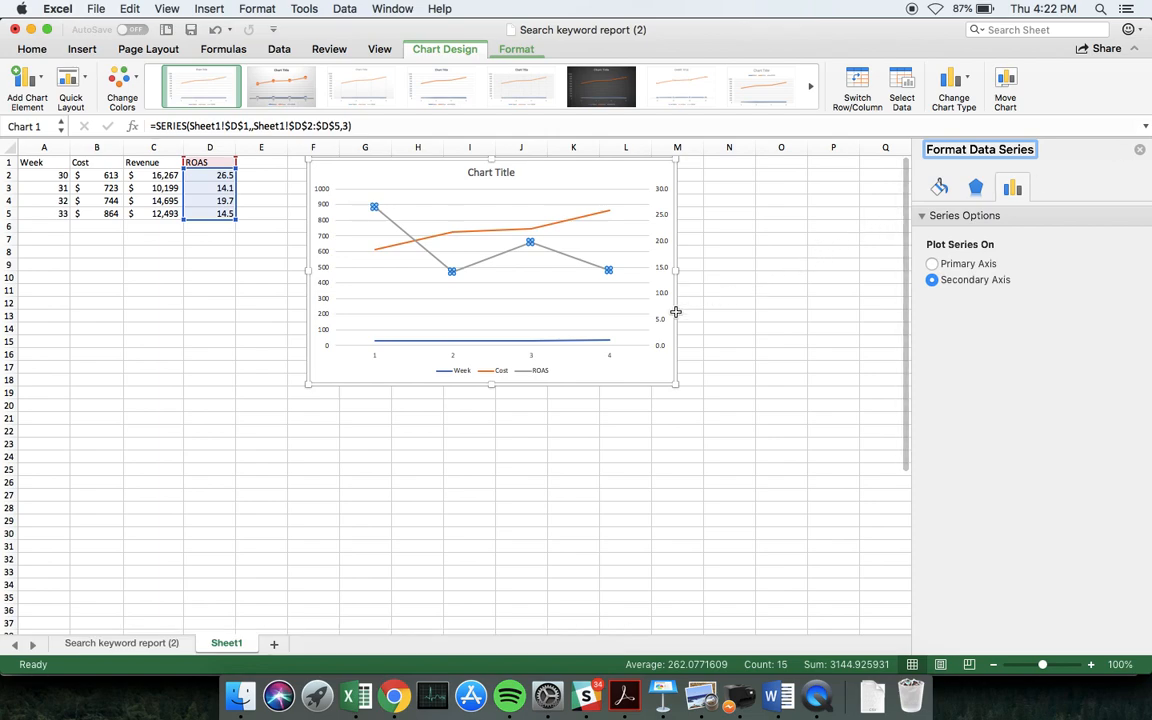
- Delete the Week series and the major horizontal gridlines from the chart
click(584, 342)
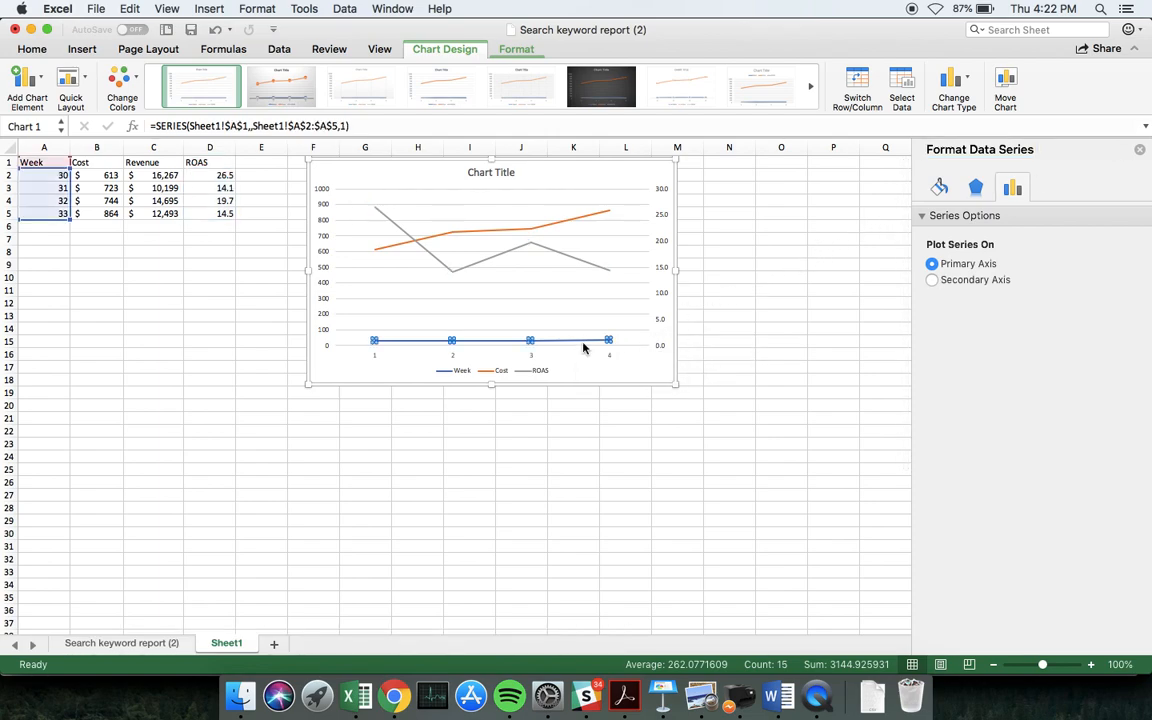
mouse_move(527, 343)
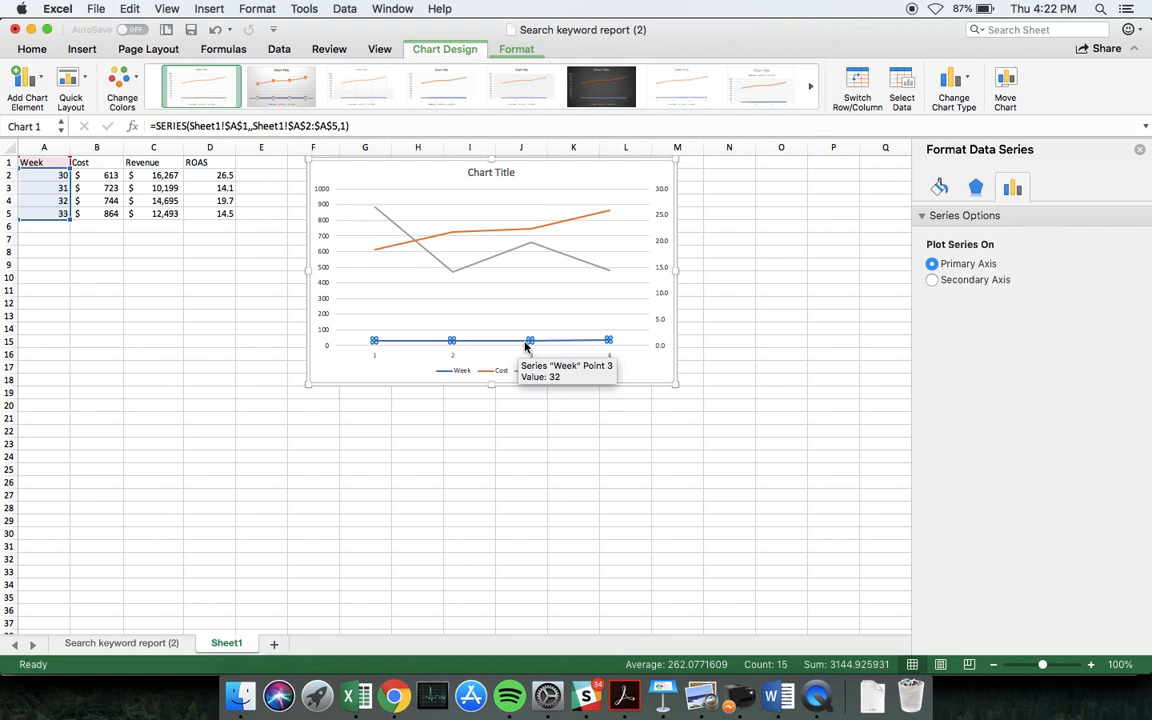
key(Delete)
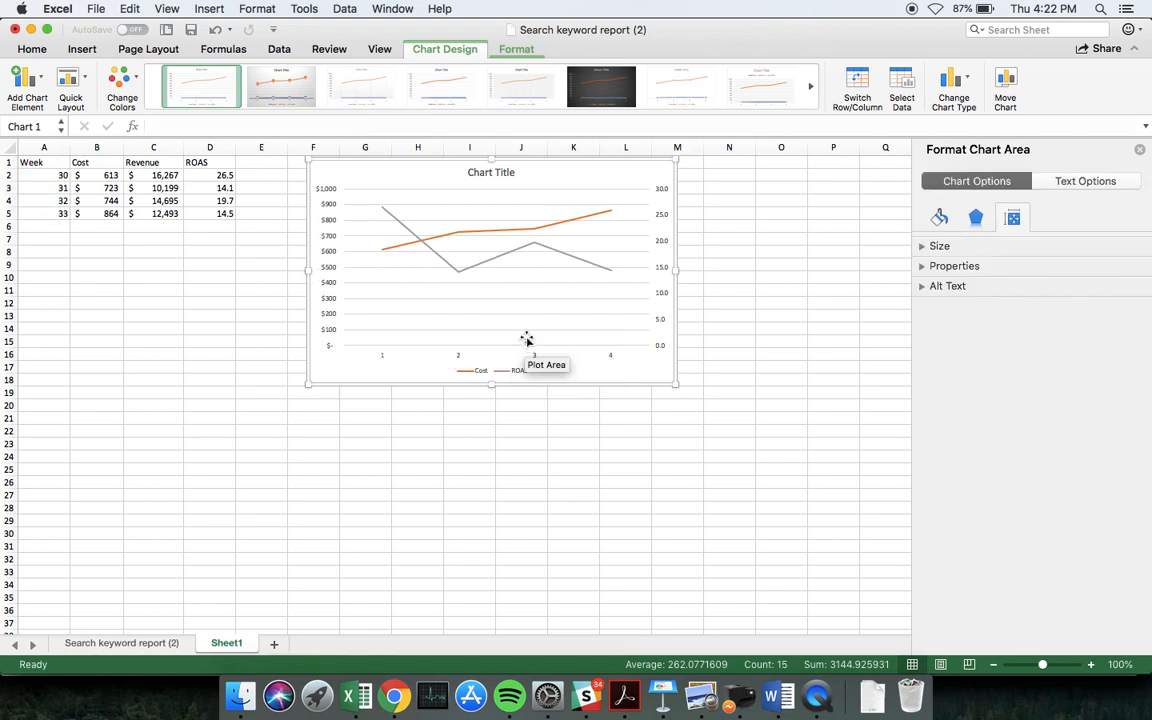
click(545, 268)
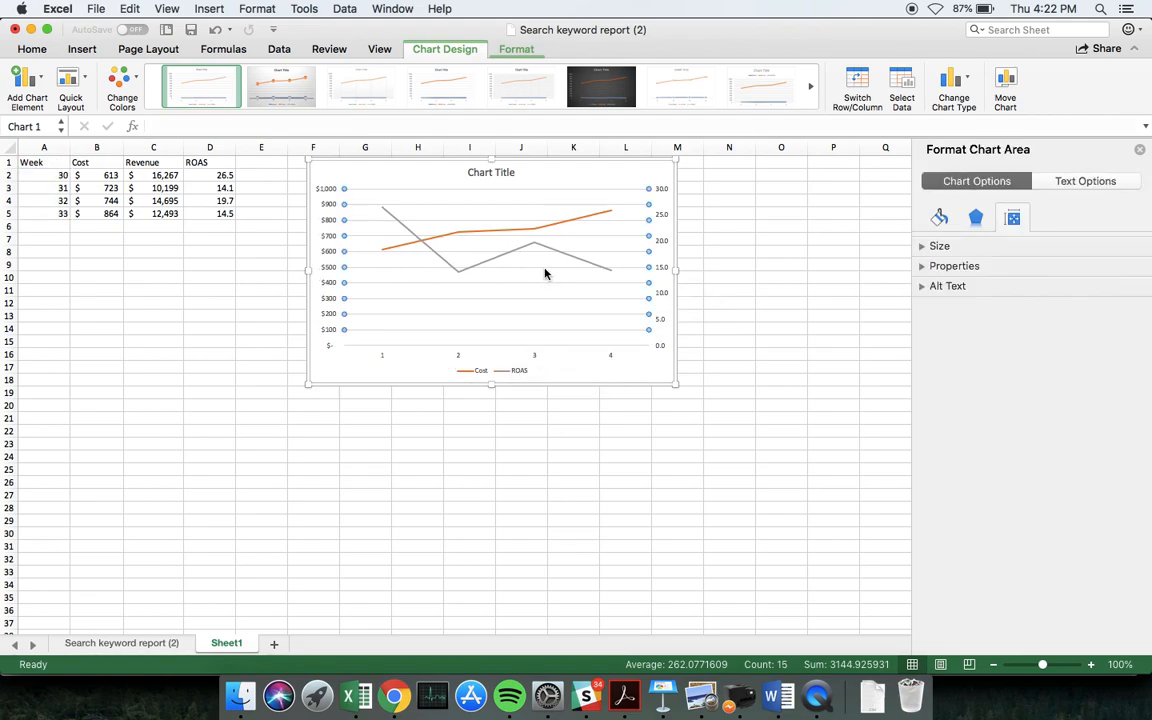
key(Delete)
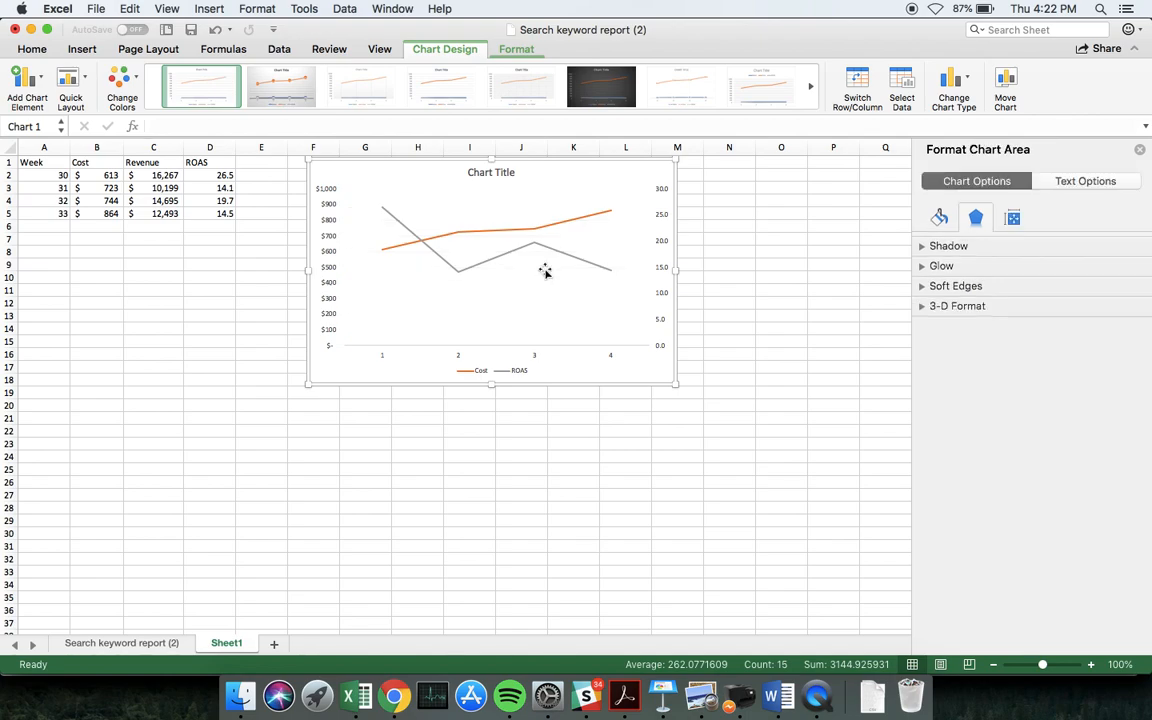
- Change the chart's Cost series to a clustered column, leaving ROAS as a line
right_click(496, 235)
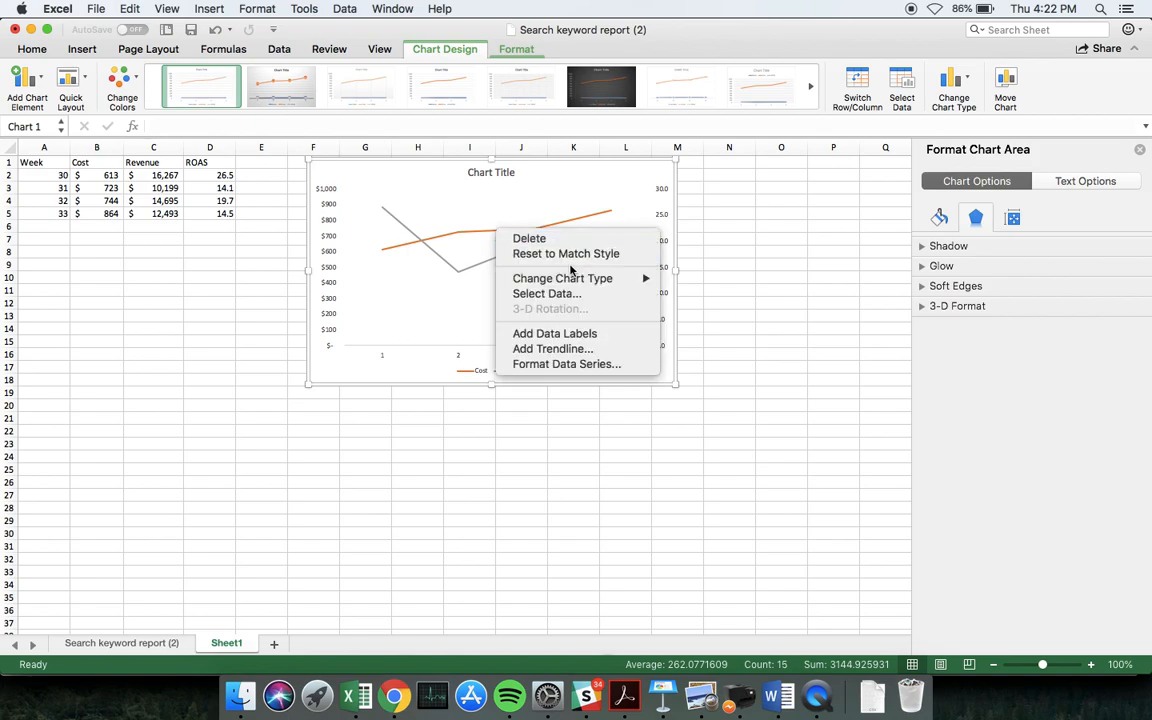
mouse_move(579, 283)
mouse_move(700, 279)
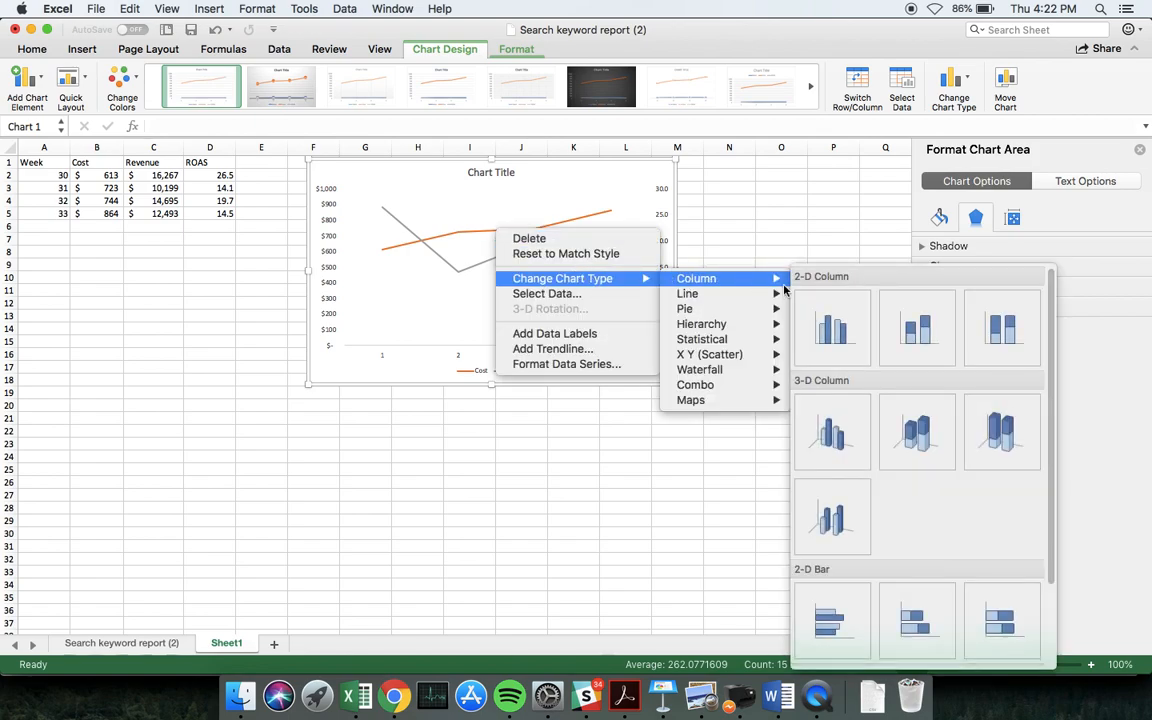
click(830, 329)
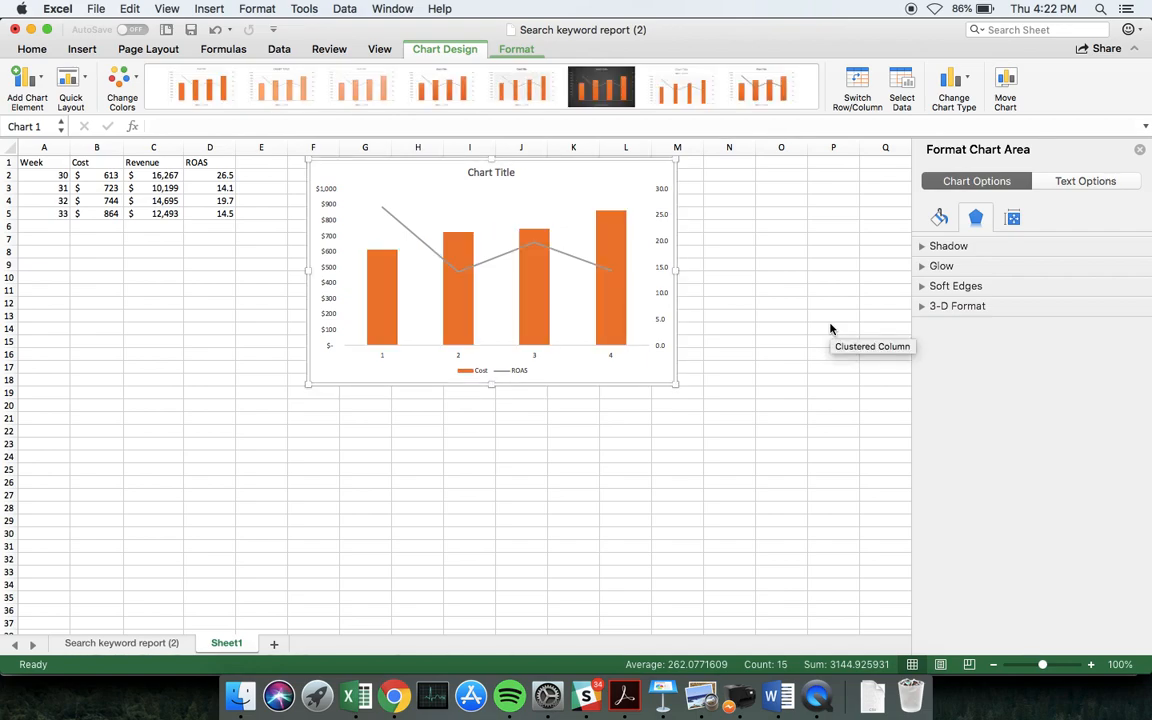
- Give the Cost columns a solid border in the standard purple
right_click(540, 297)
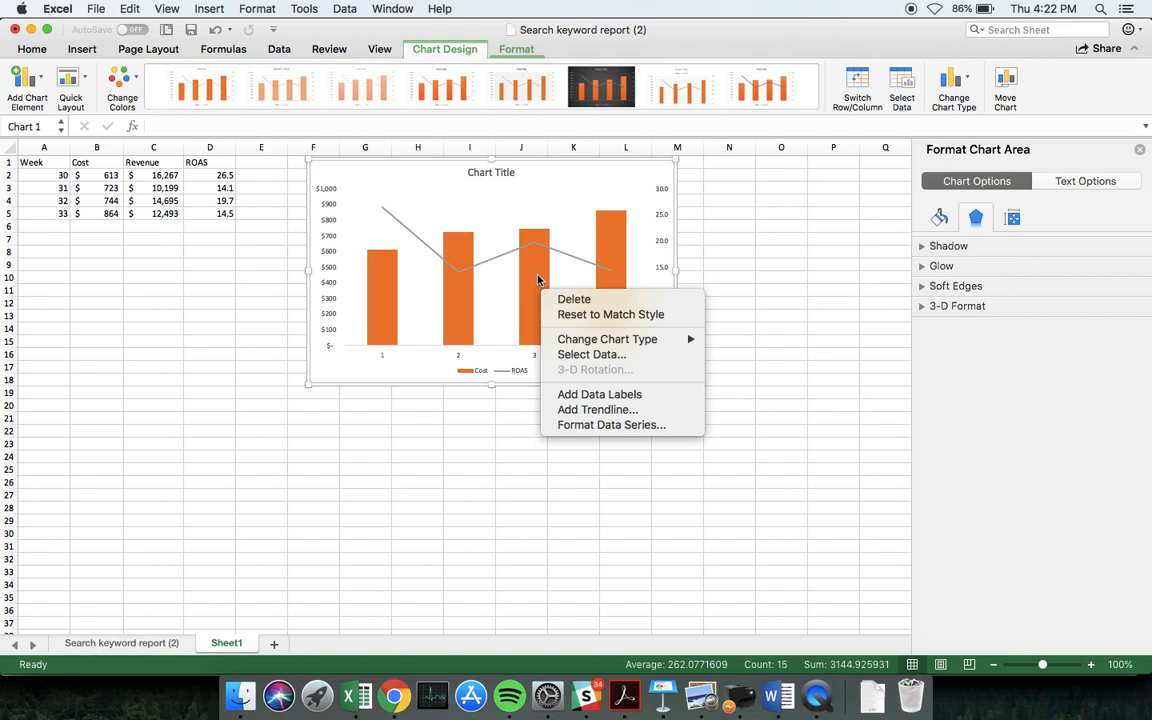
click(538, 281)
click(538, 286)
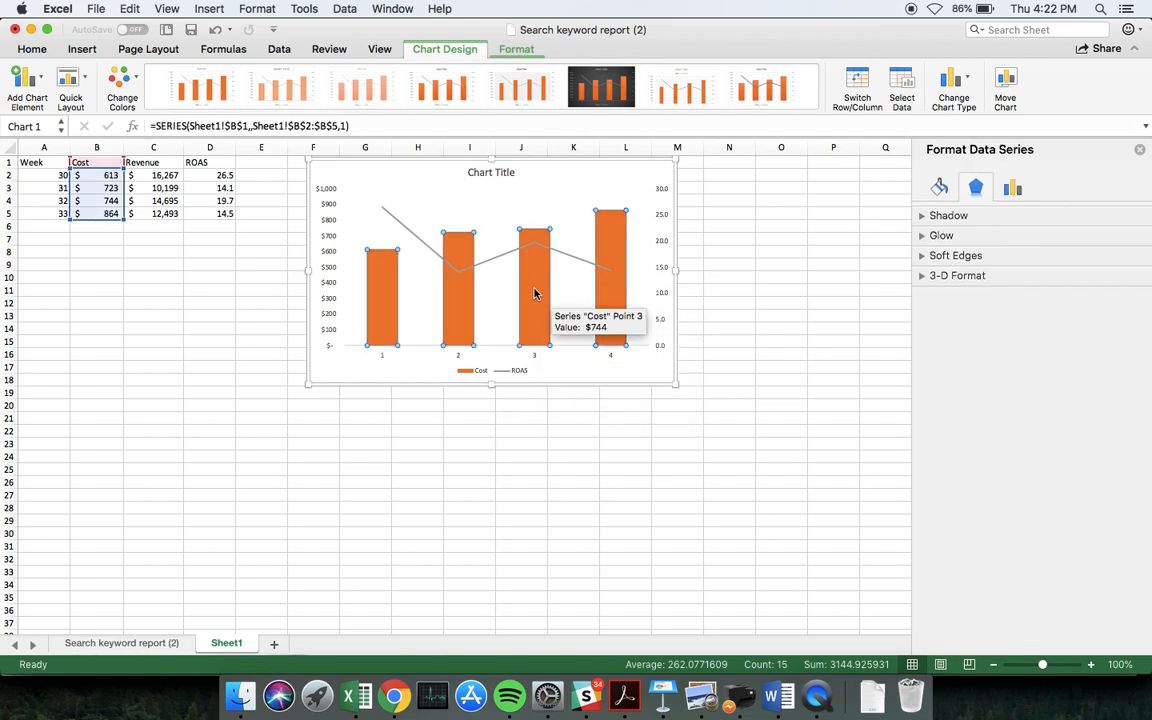
click(940, 188)
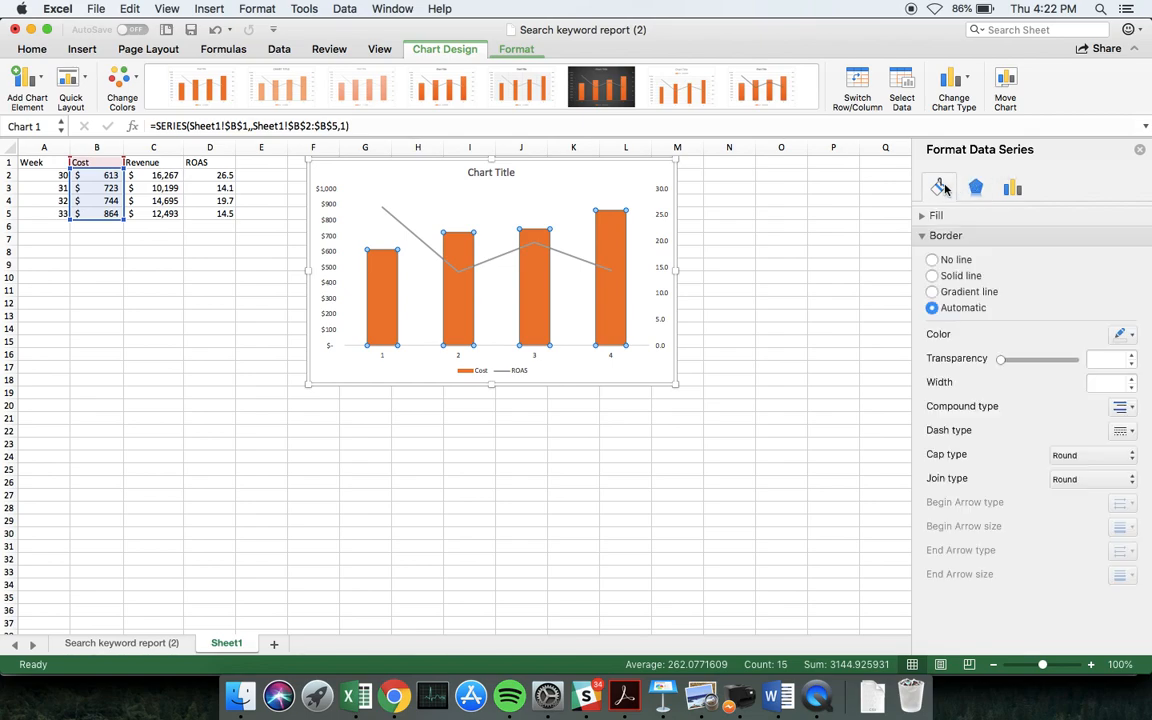
click(1121, 335)
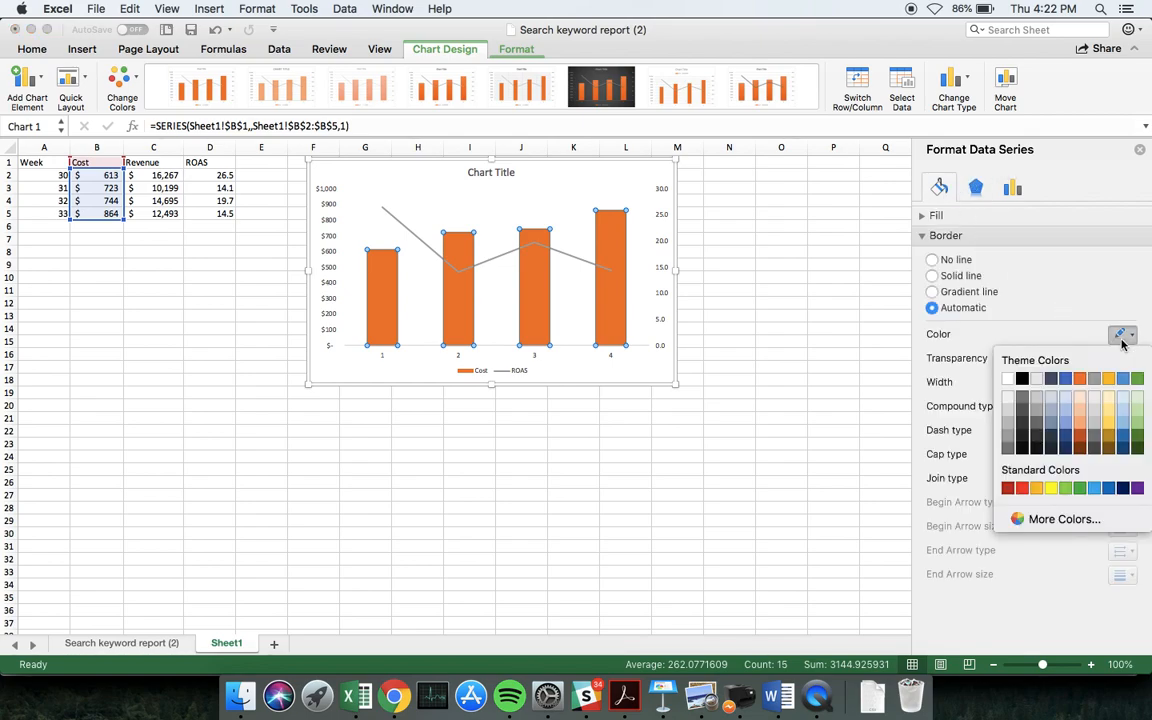
click(1137, 488)
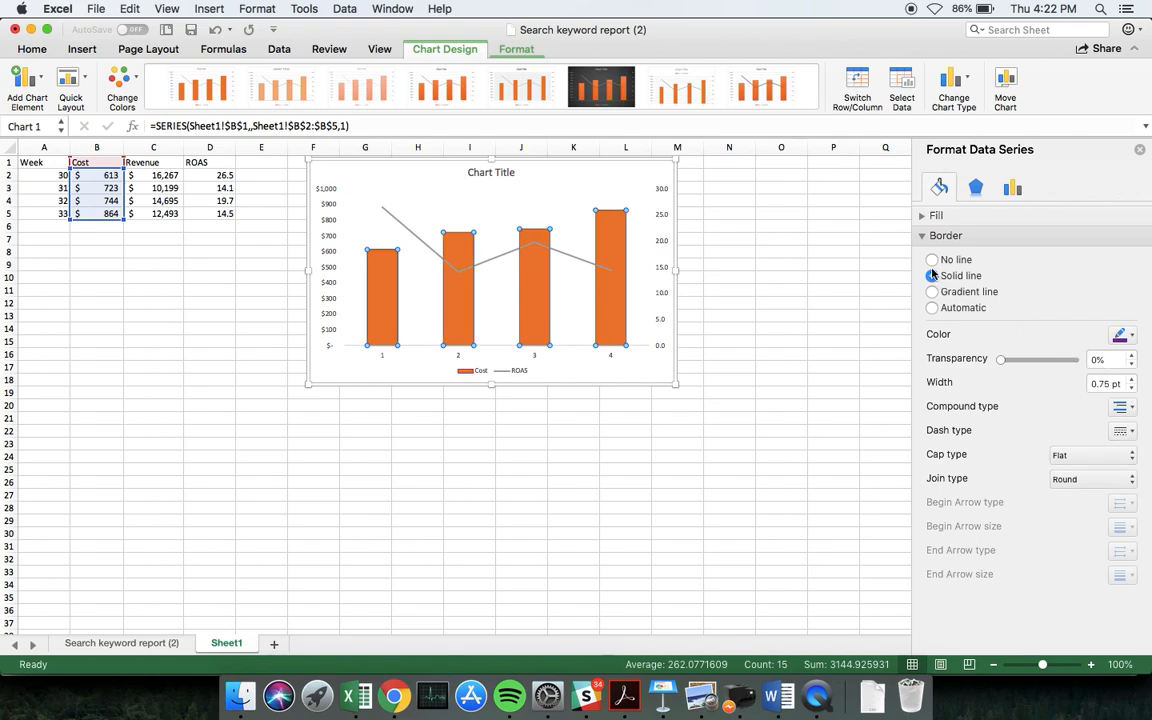
- Fill the Cost columns with solid standard purple
click(935, 217)
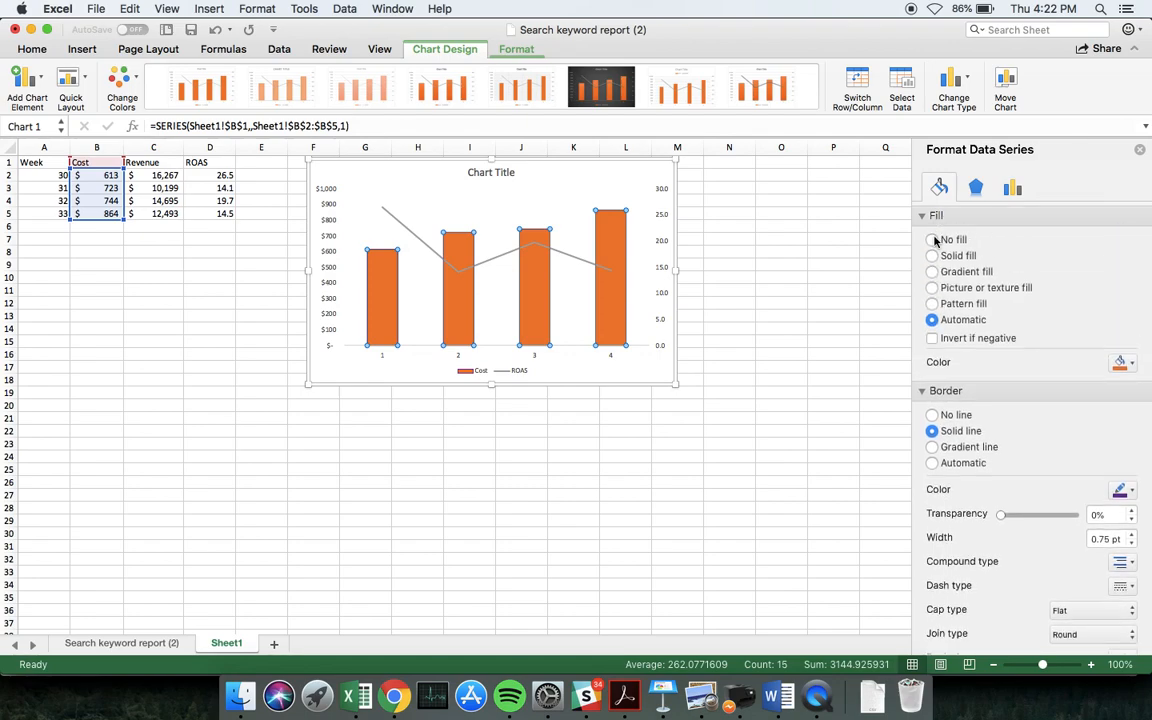
click(933, 256)
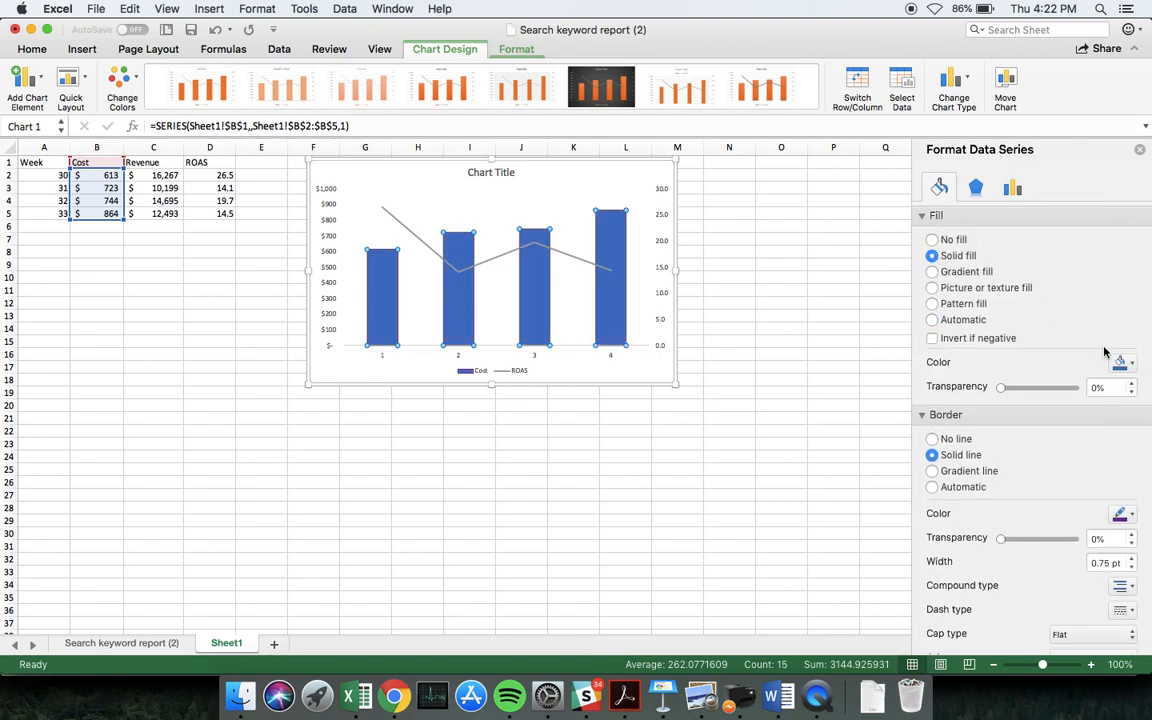
click(1119, 362)
click(1136, 516)
click(760, 305)
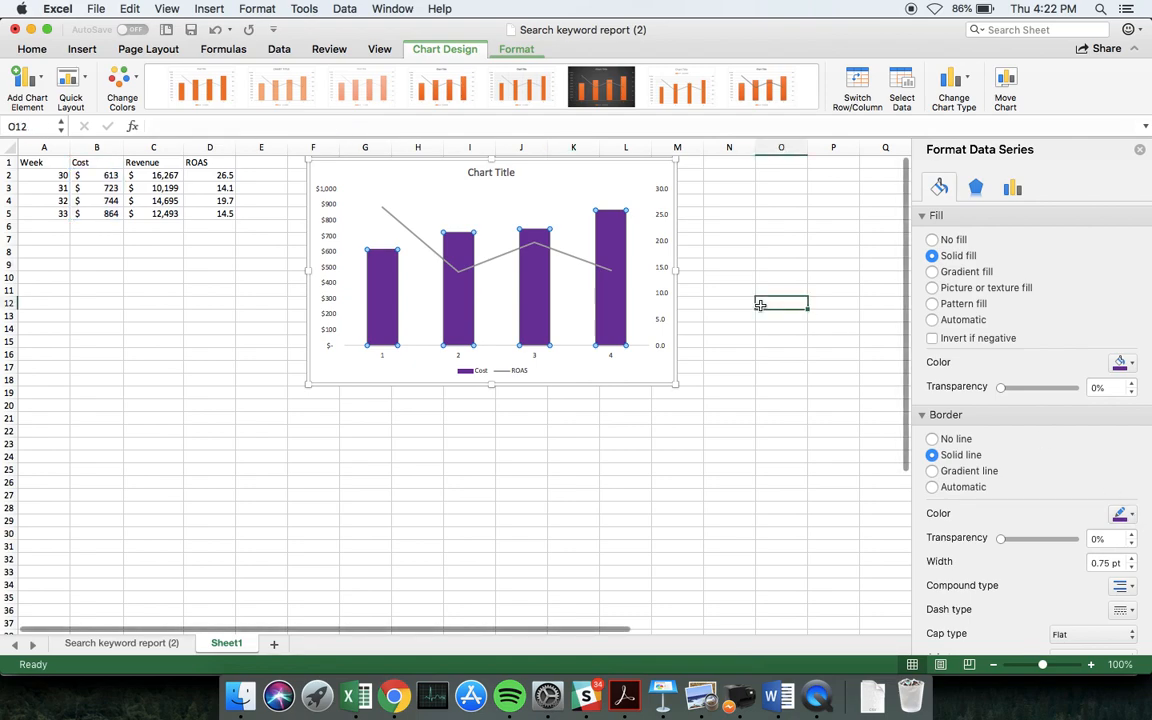
- Delete the chart title and move the chart to cover about H4 to O22
click(597, 175)
click(502, 174)
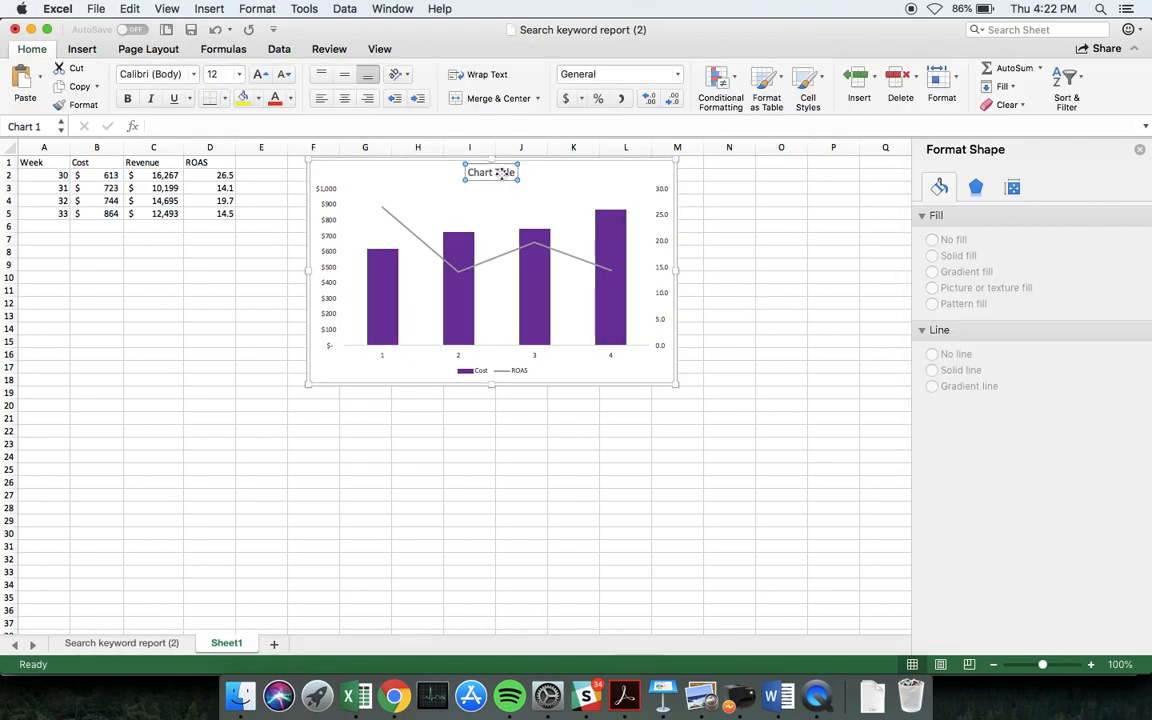
key(Delete)
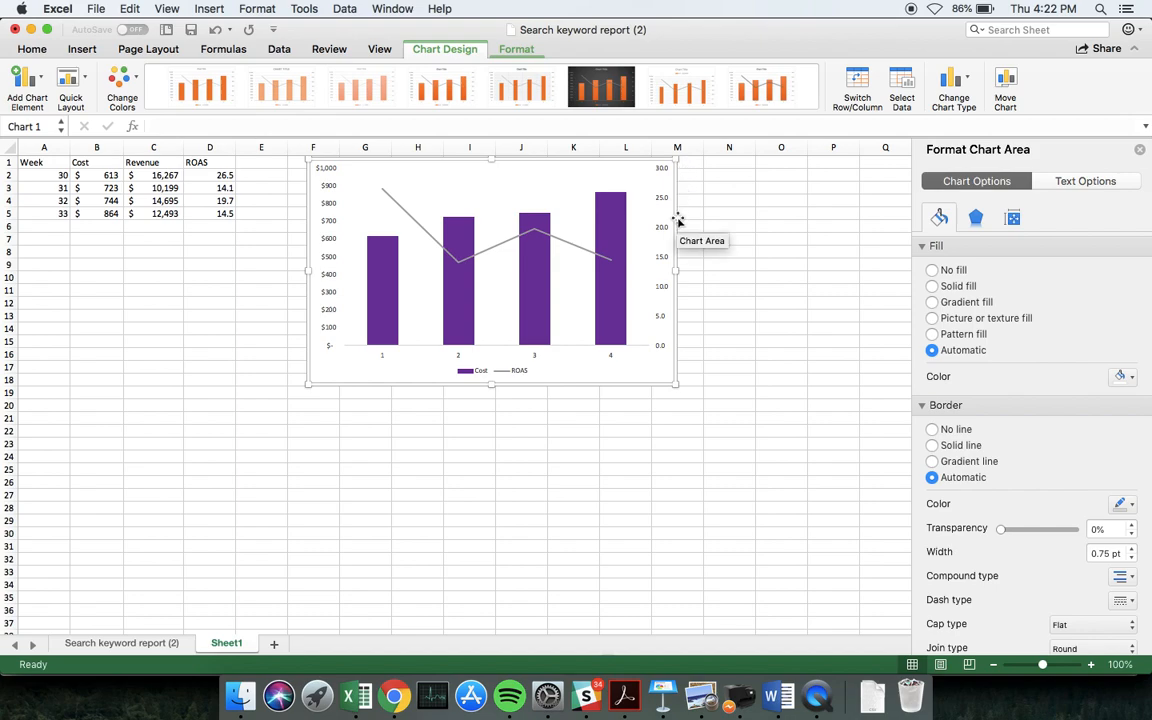
drag(678, 220, 790, 262)
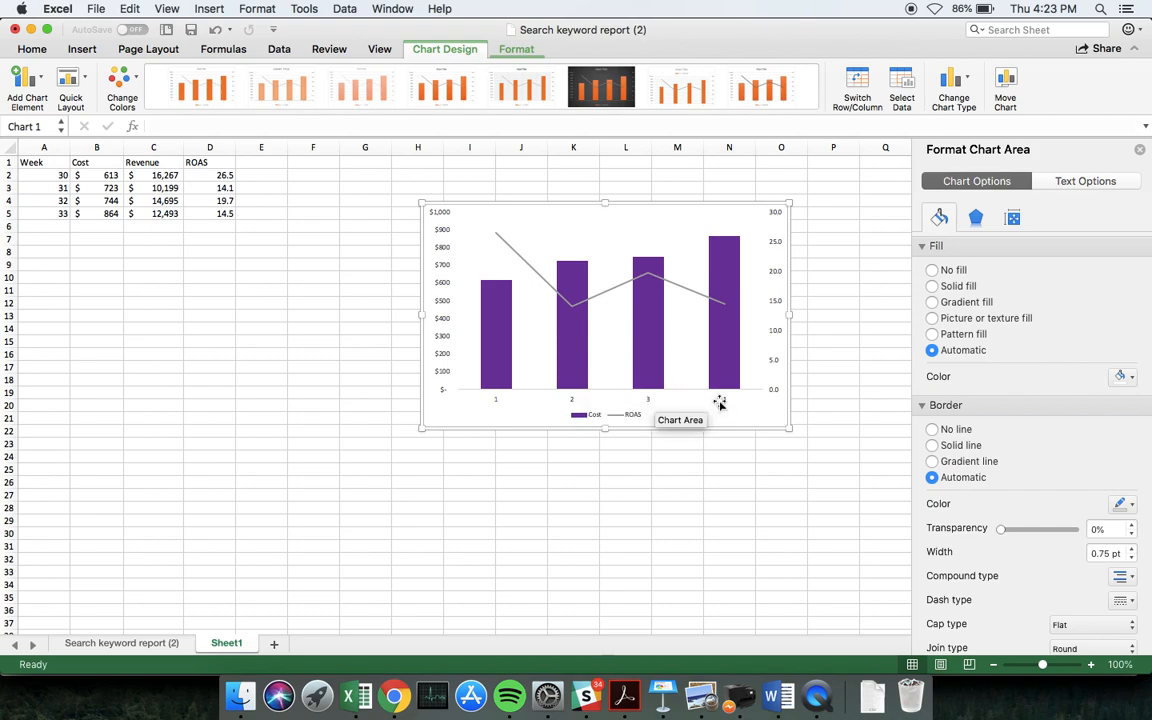
- Try using the week numbers in A2:A5 as the Cost series' Y values in the chart's data source
right_click(685, 335)
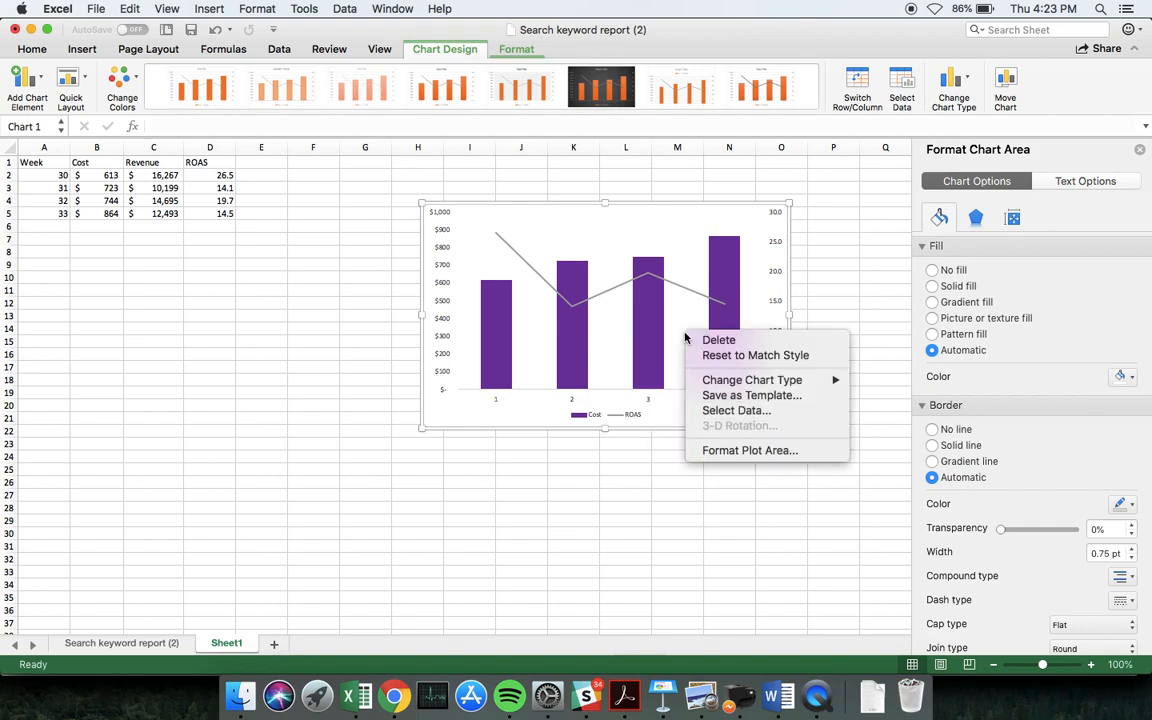
click(745, 411)
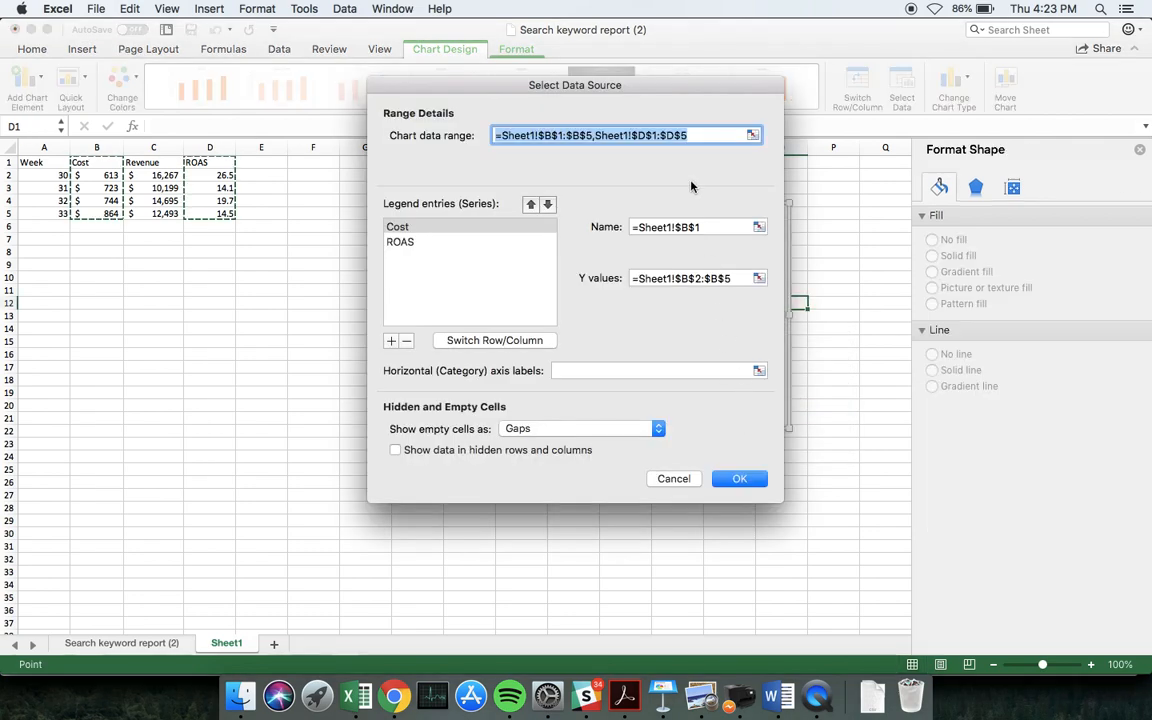
click(476, 226)
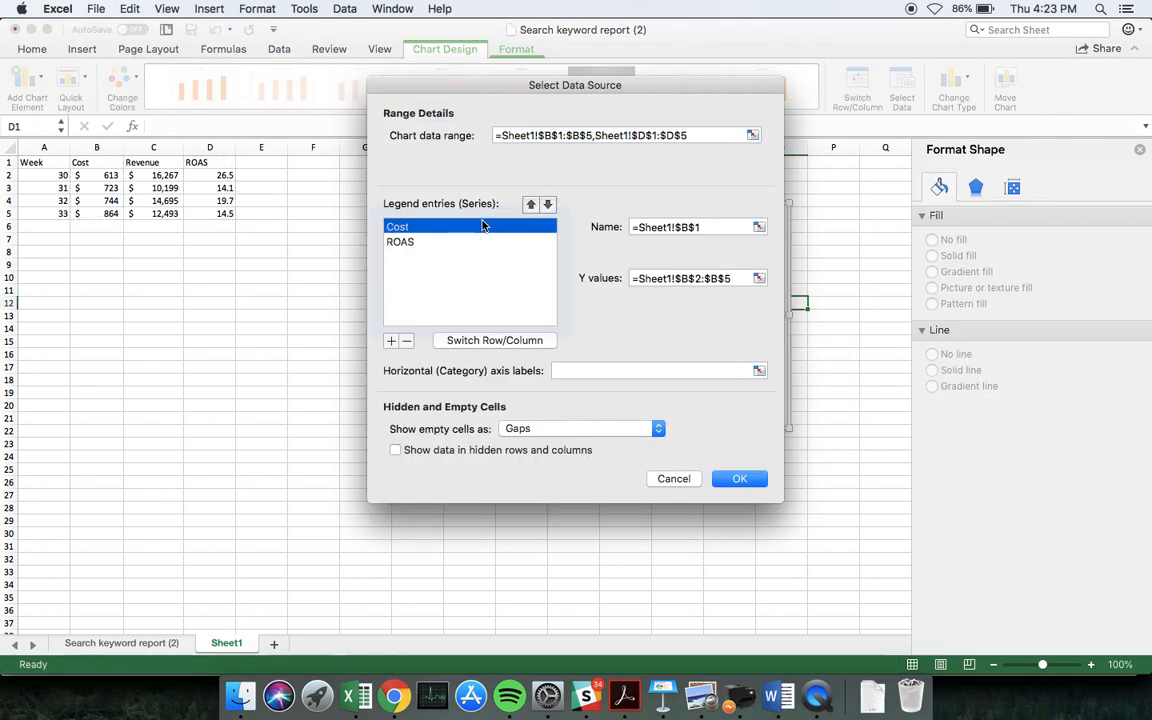
click(758, 280)
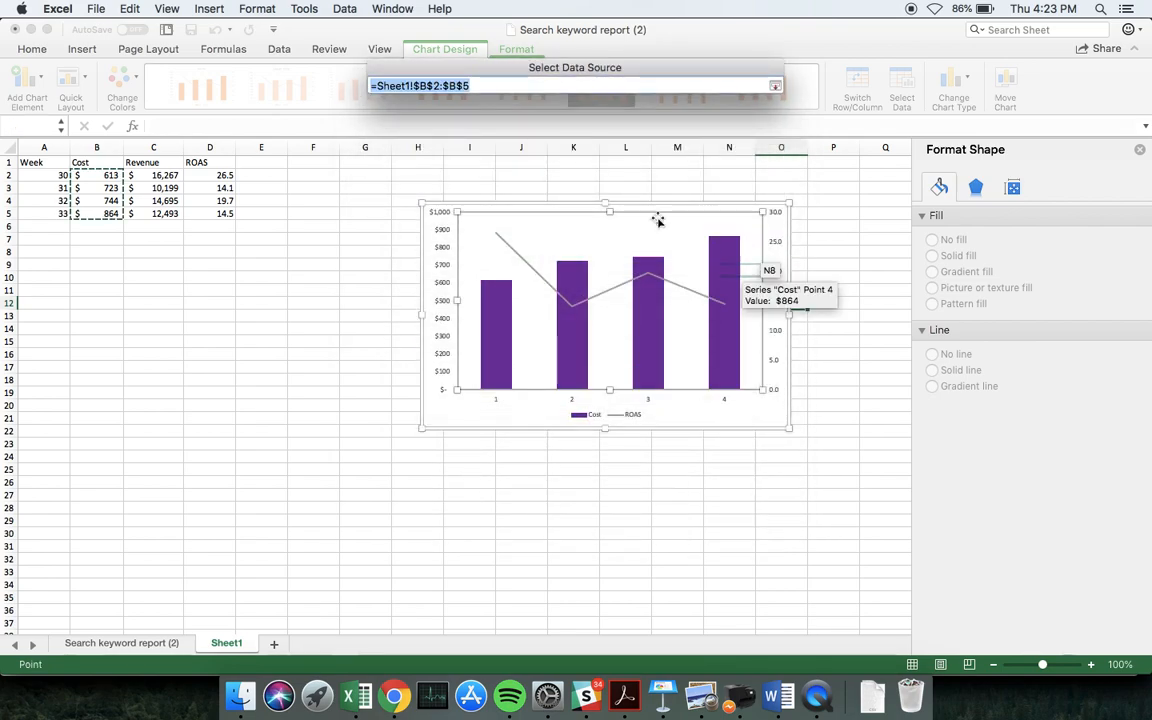
drag(57, 176, 47, 212)
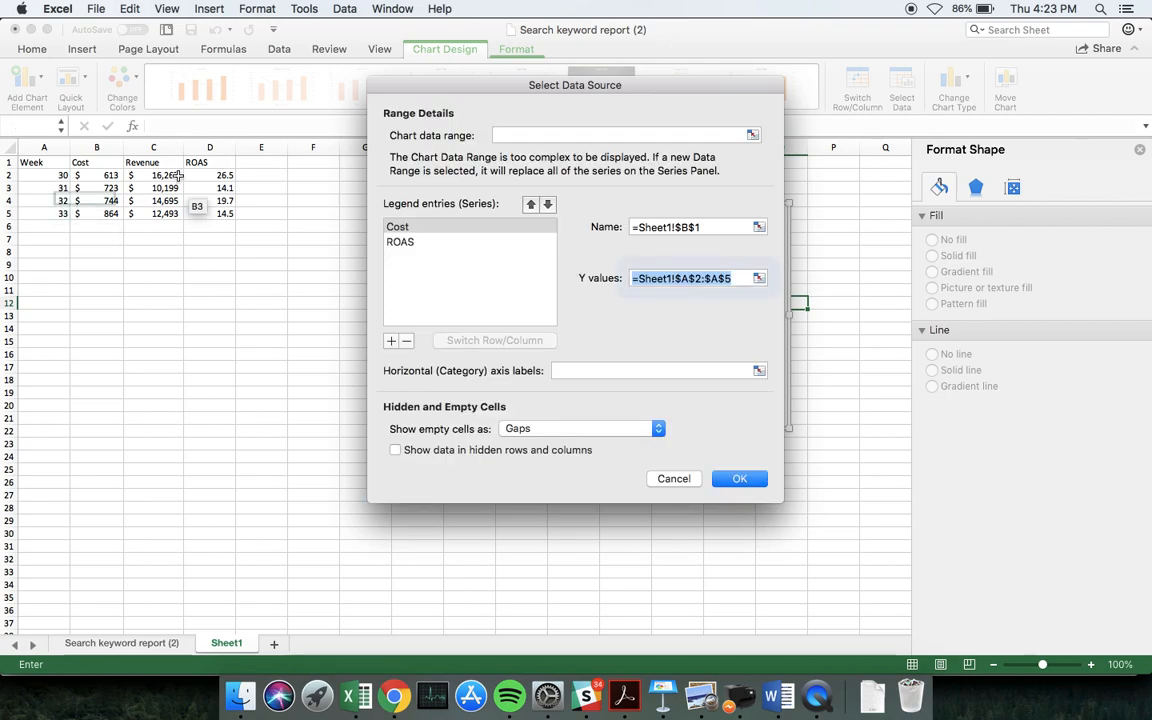
- Try using A2:A5 as the ROAS series' Y values too, and apply the data source changes
click(408, 240)
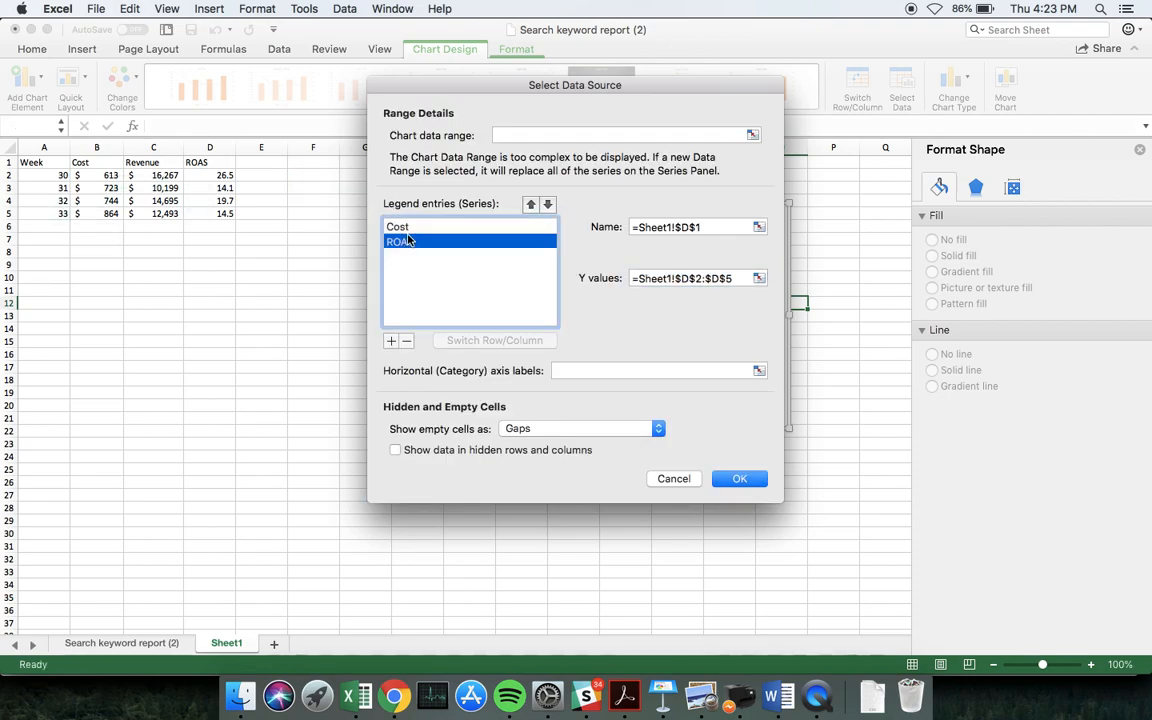
click(758, 280)
drag(55, 176, 33, 217)
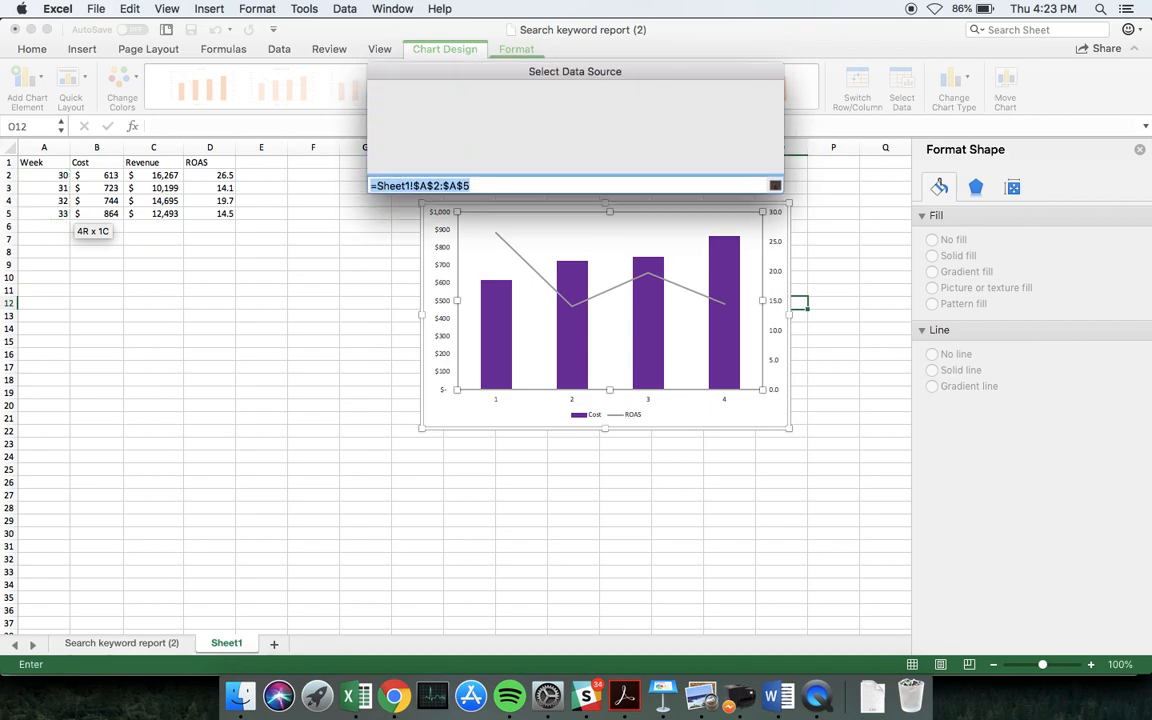
click(739, 479)
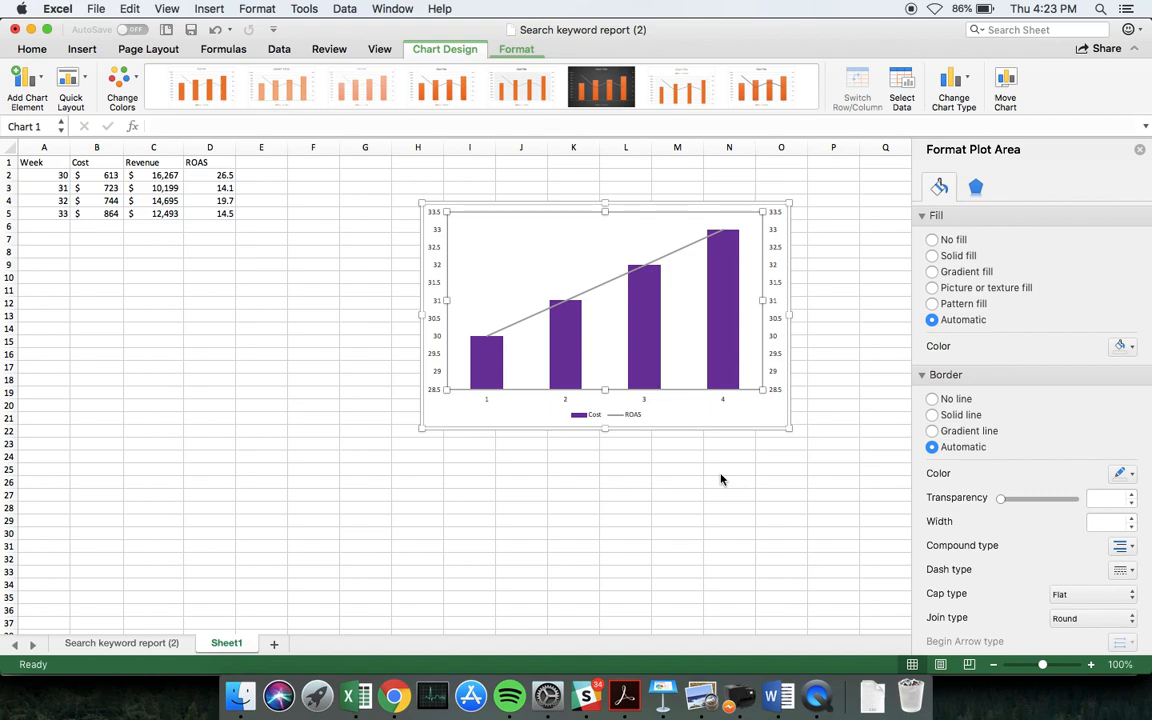
click(743, 469)
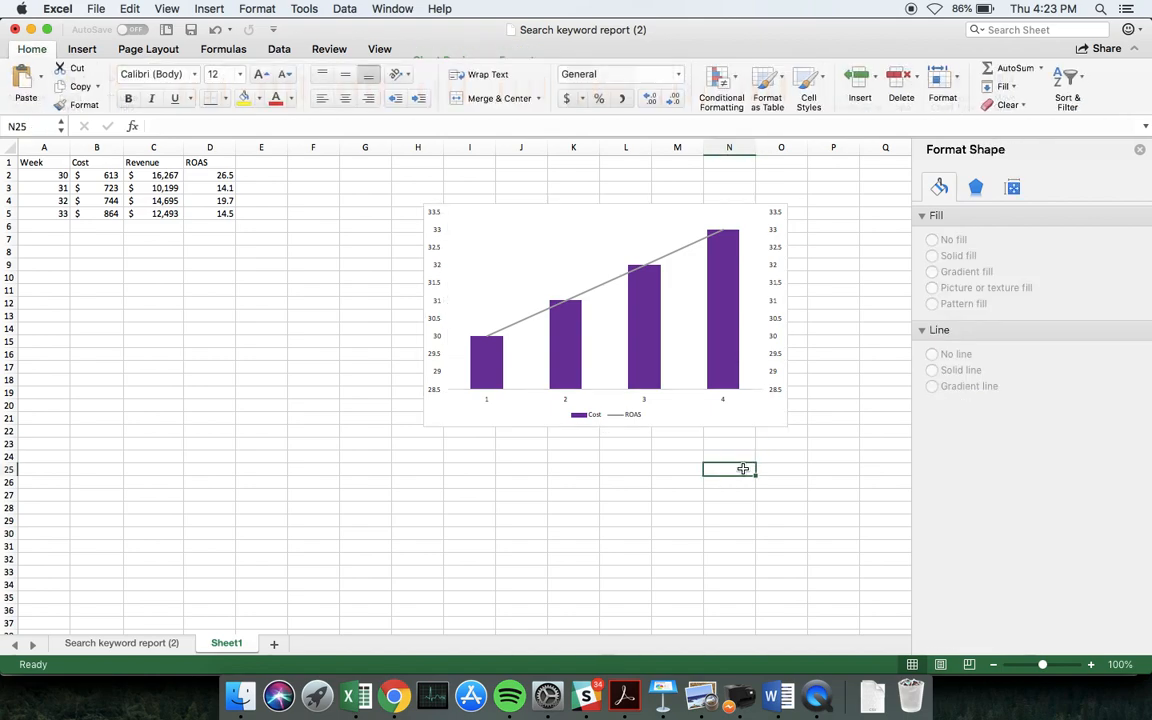
- Undo the data source change and the last chart move, and reposition the chart over about G6 to N23
key(super+z)
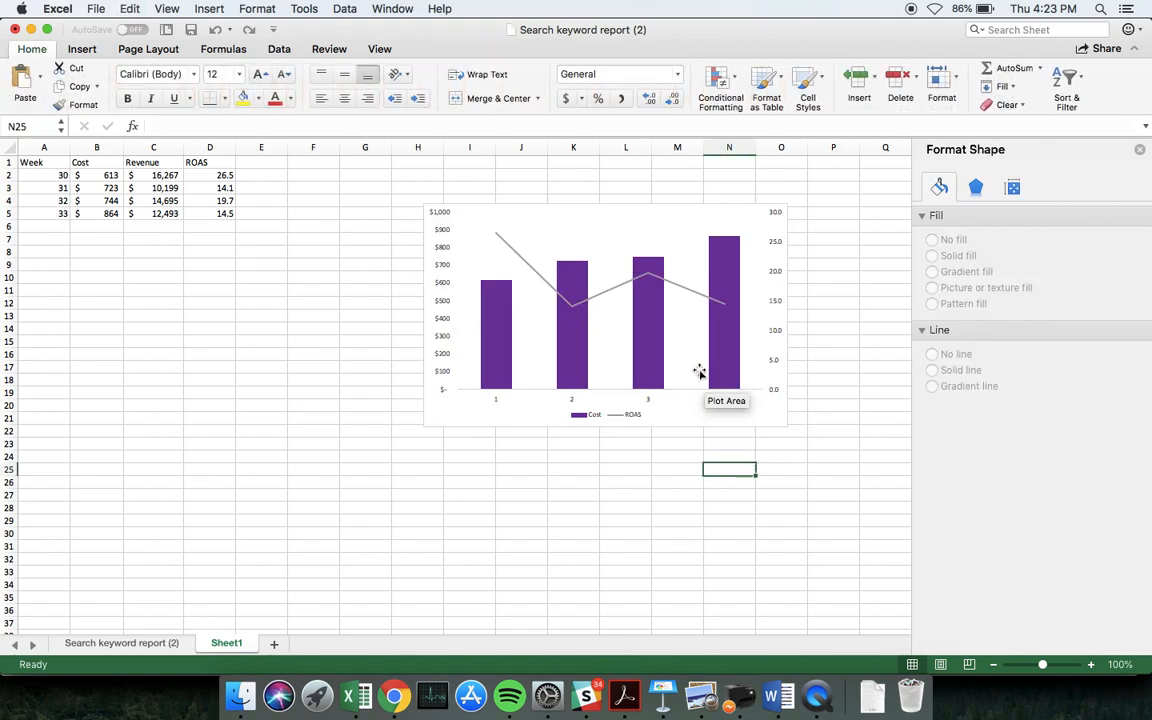
key(super+z)
click(626, 377)
drag(626, 377, 686, 439)
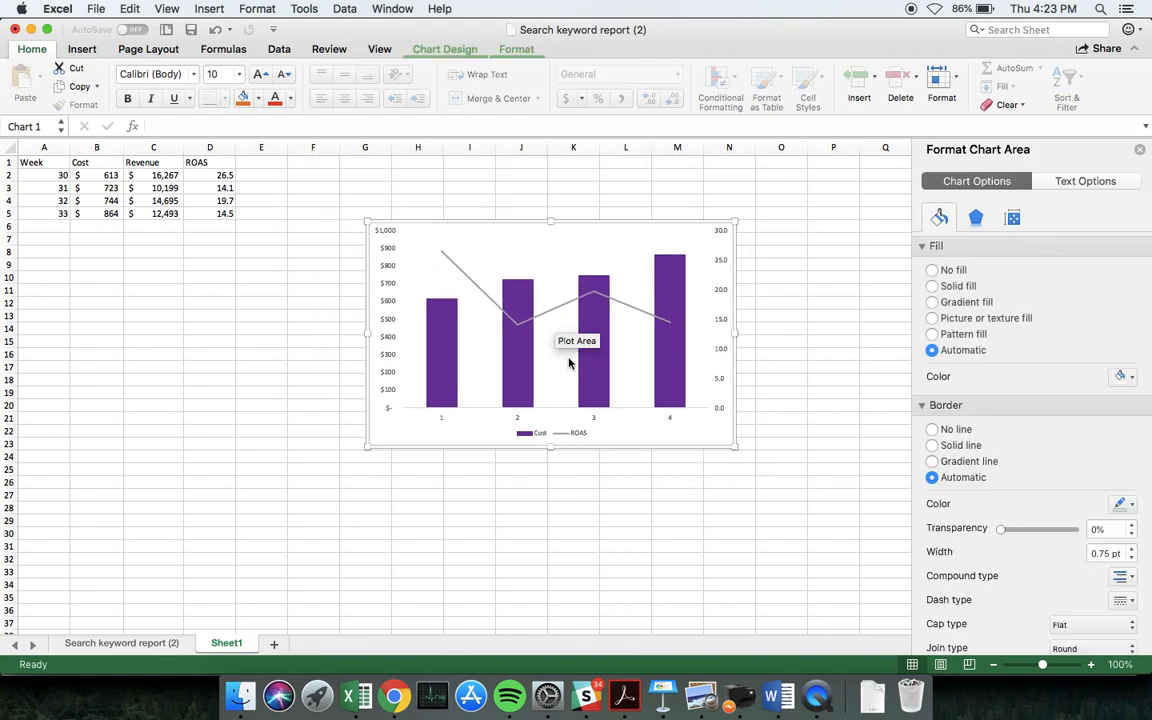
- Set the Cost series' horizontal axis labels to the week numbers in A2:A5
right_click(569, 363)
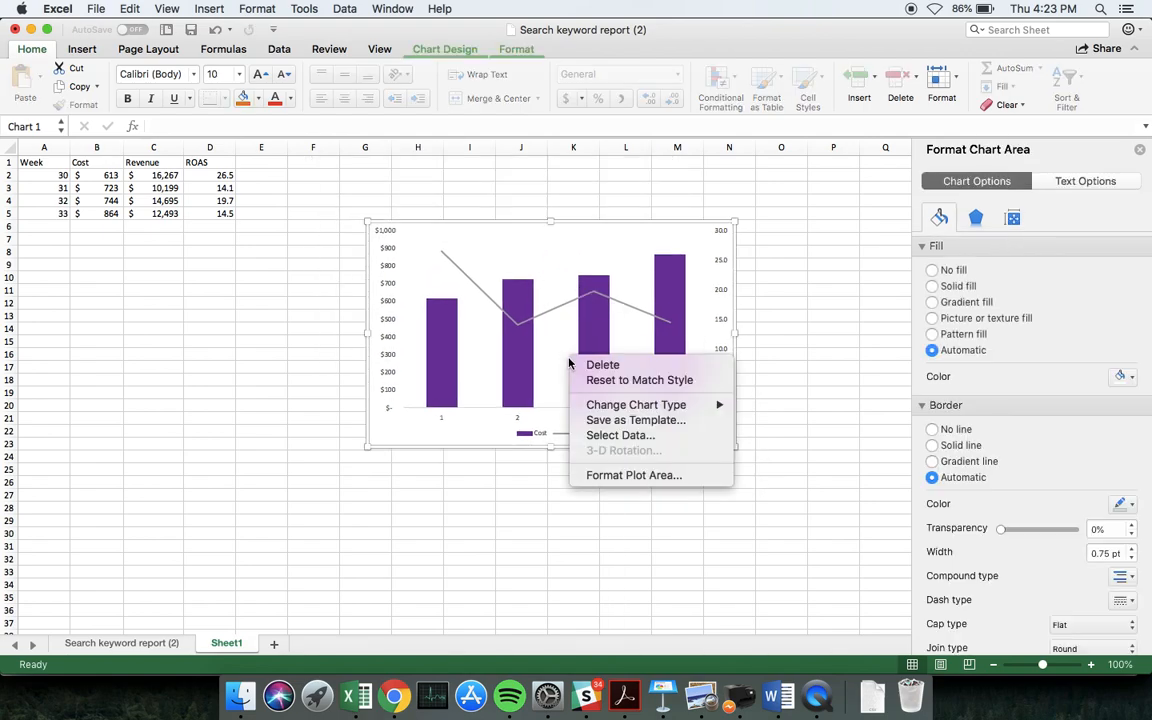
click(613, 435)
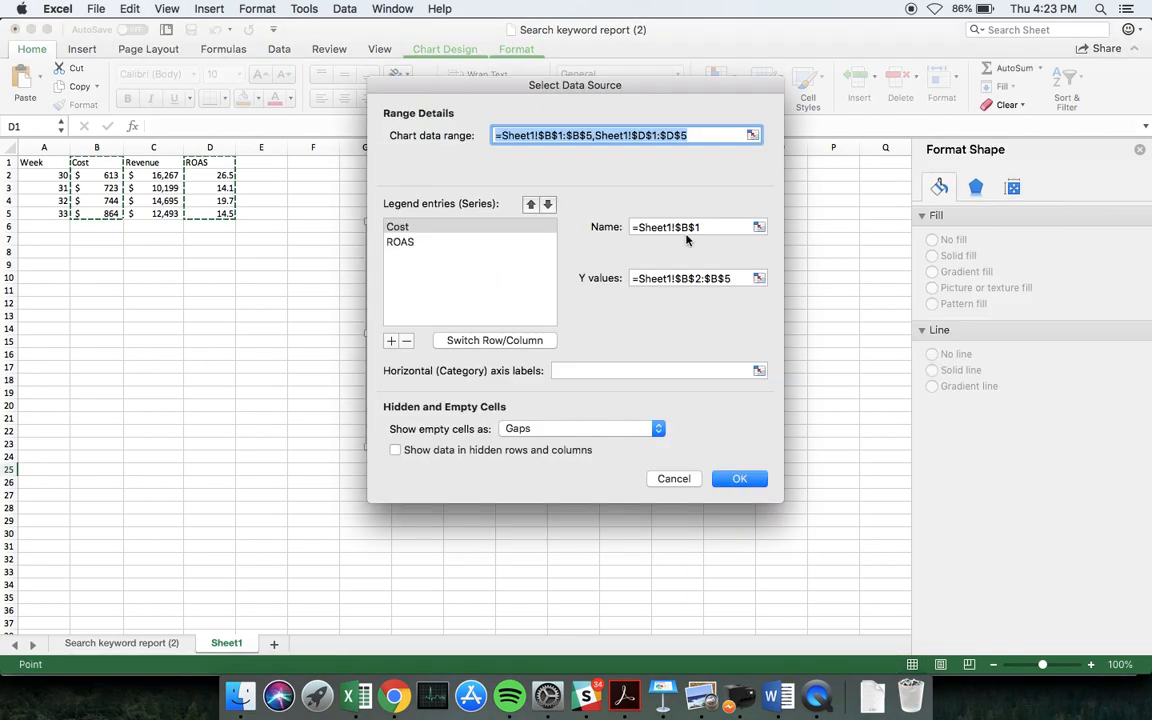
click(620, 370)
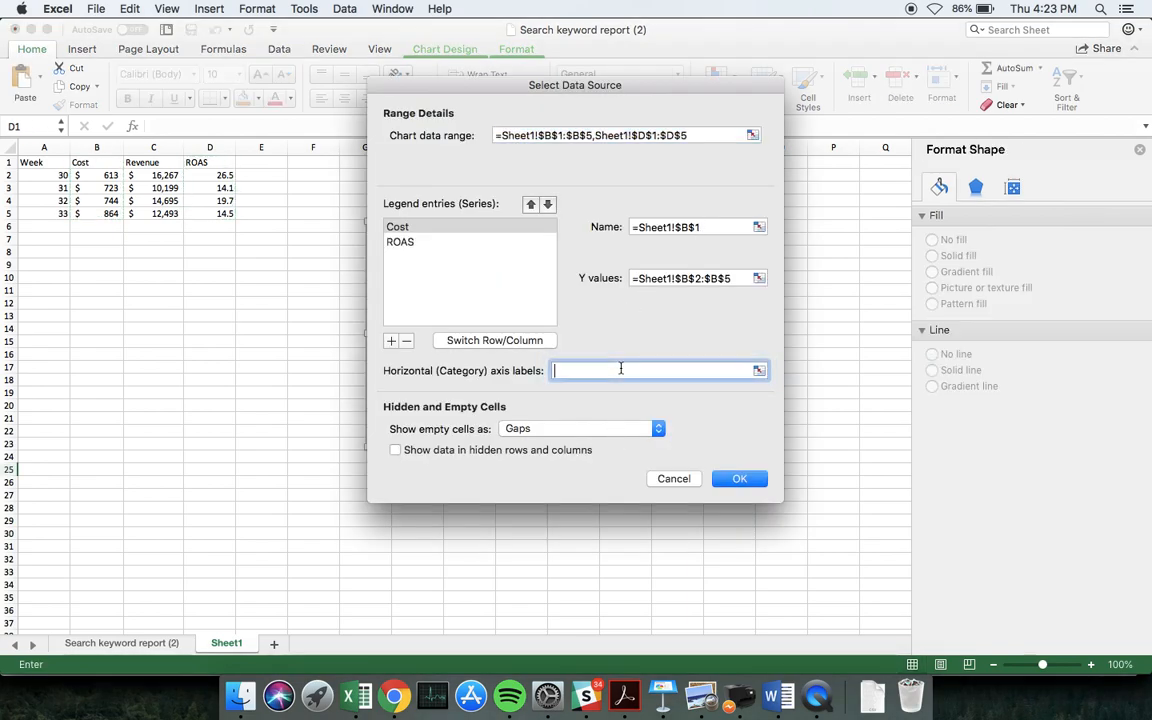
drag(60, 176, 56, 214)
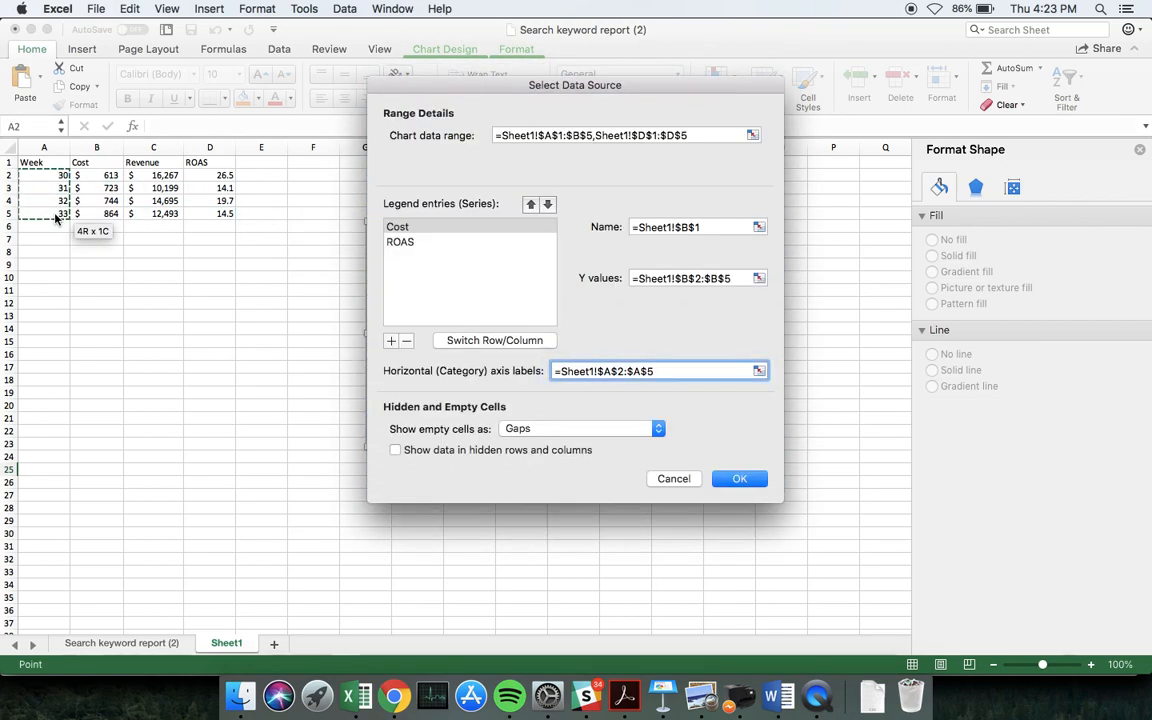
- Try to apply A2:A5 as the ROAS series' horizontal axis labels as well
click(463, 241)
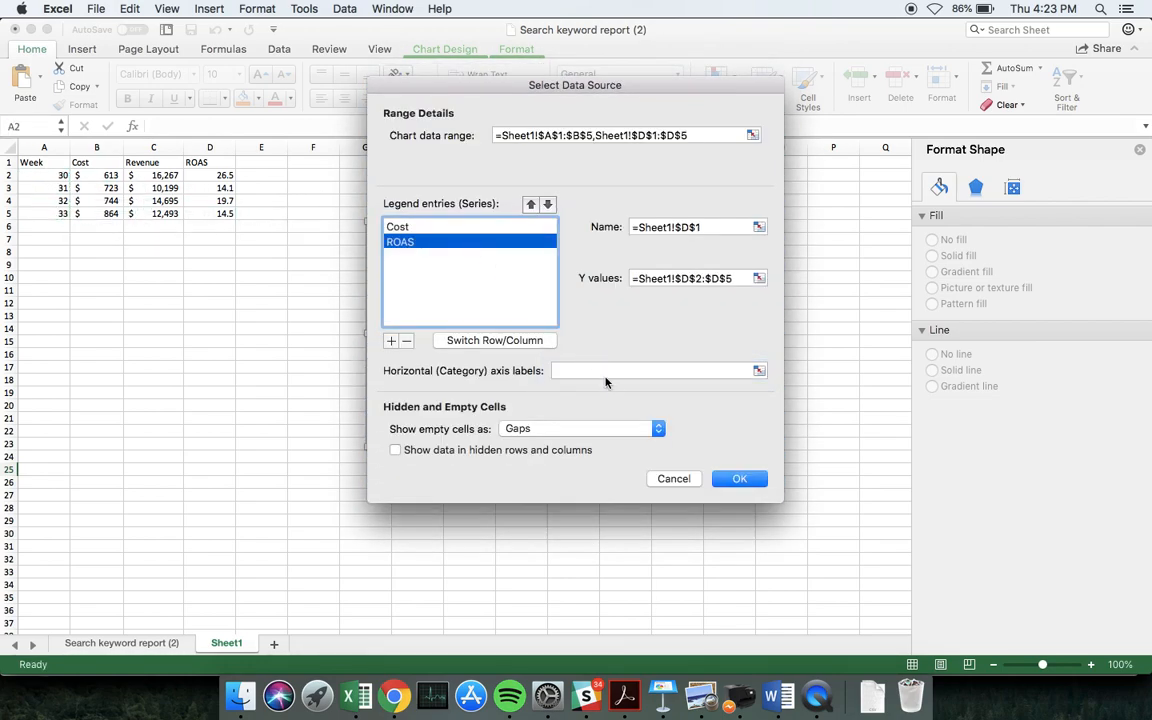
click(556, 370)
drag(51, 176, 55, 216)
click(739, 478)
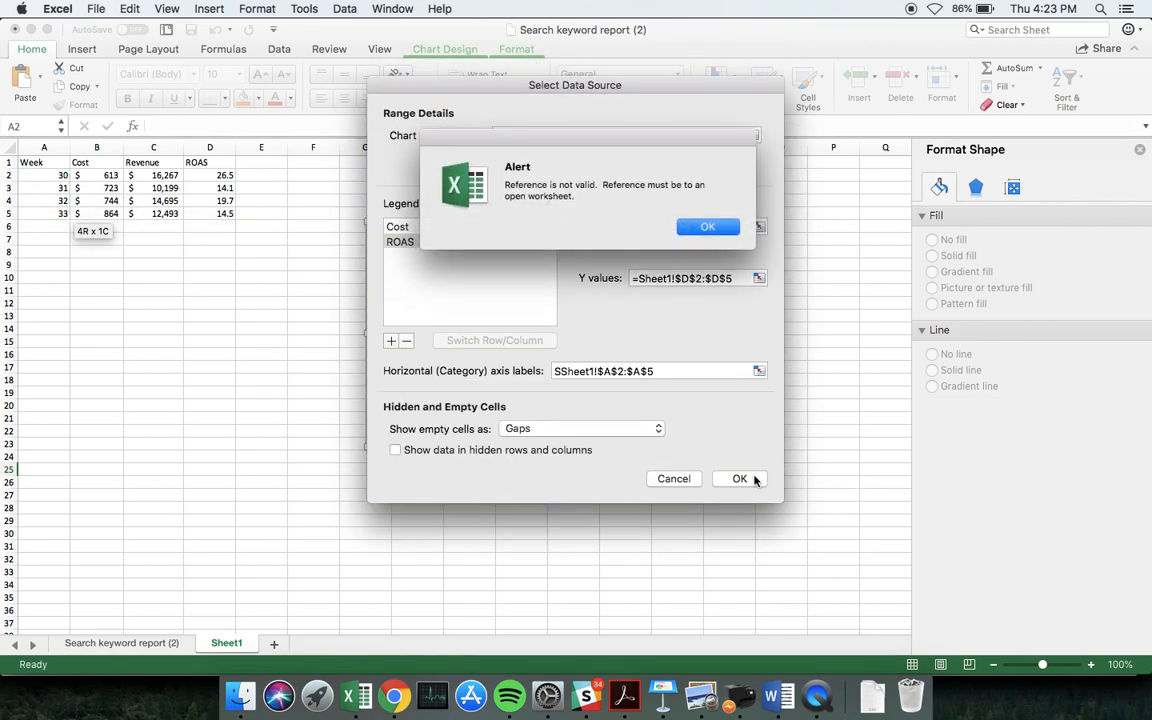
click(707, 227)
- Retry applying A2:A5 as the ROAS series' horizontal axis labels and close the data source settings
click(757, 371)
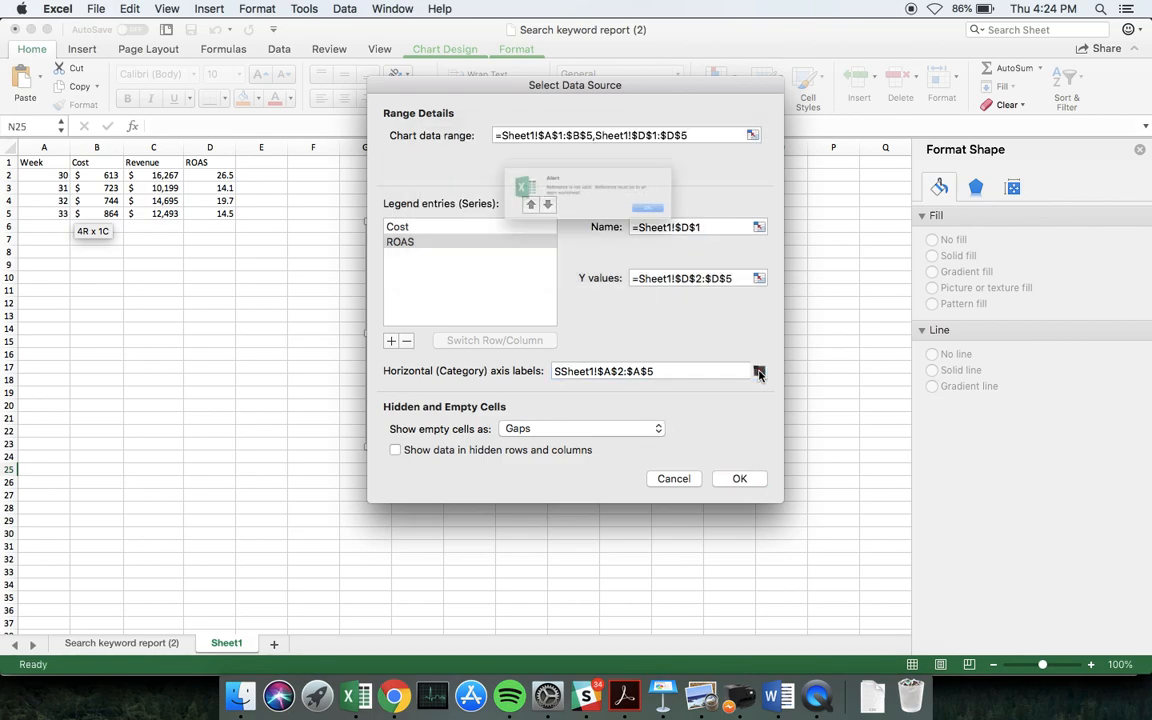
click(698, 228)
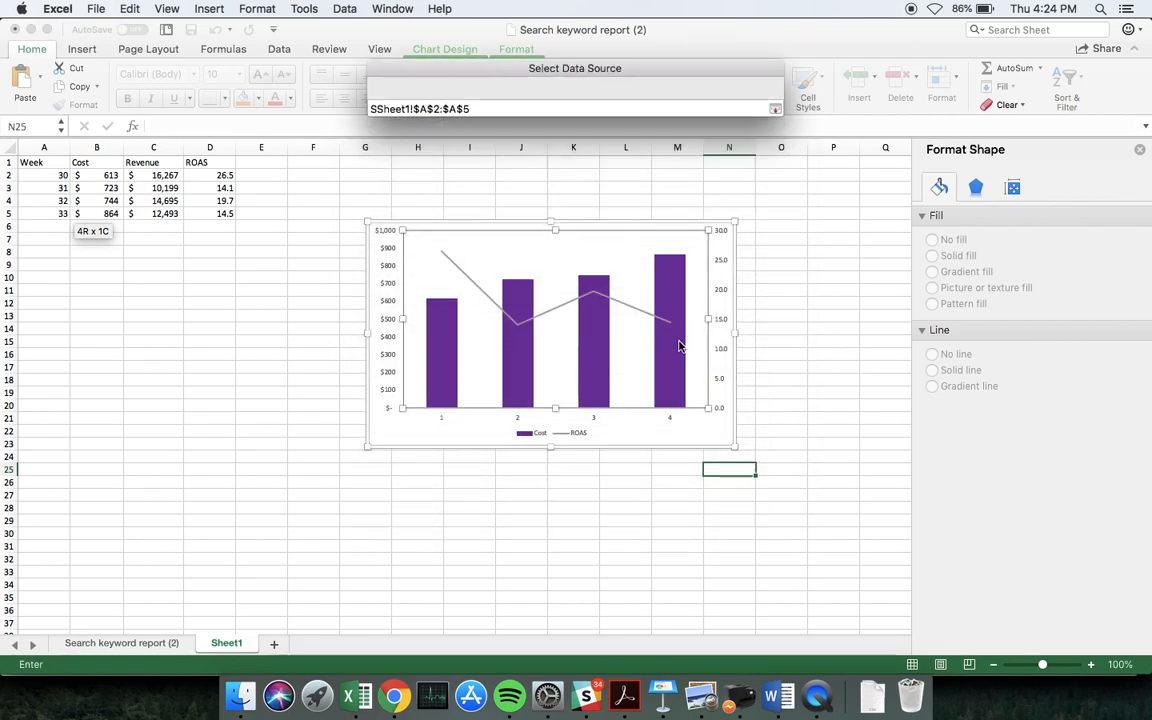
drag(52, 178, 52, 213)
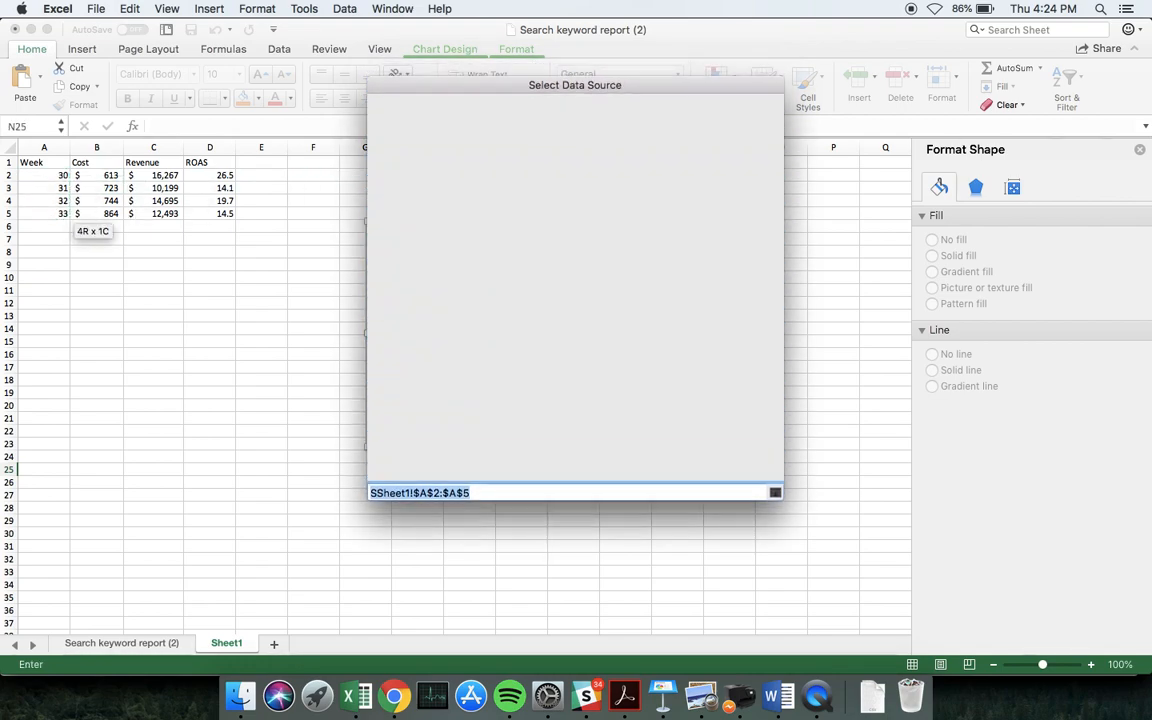
click(698, 227)
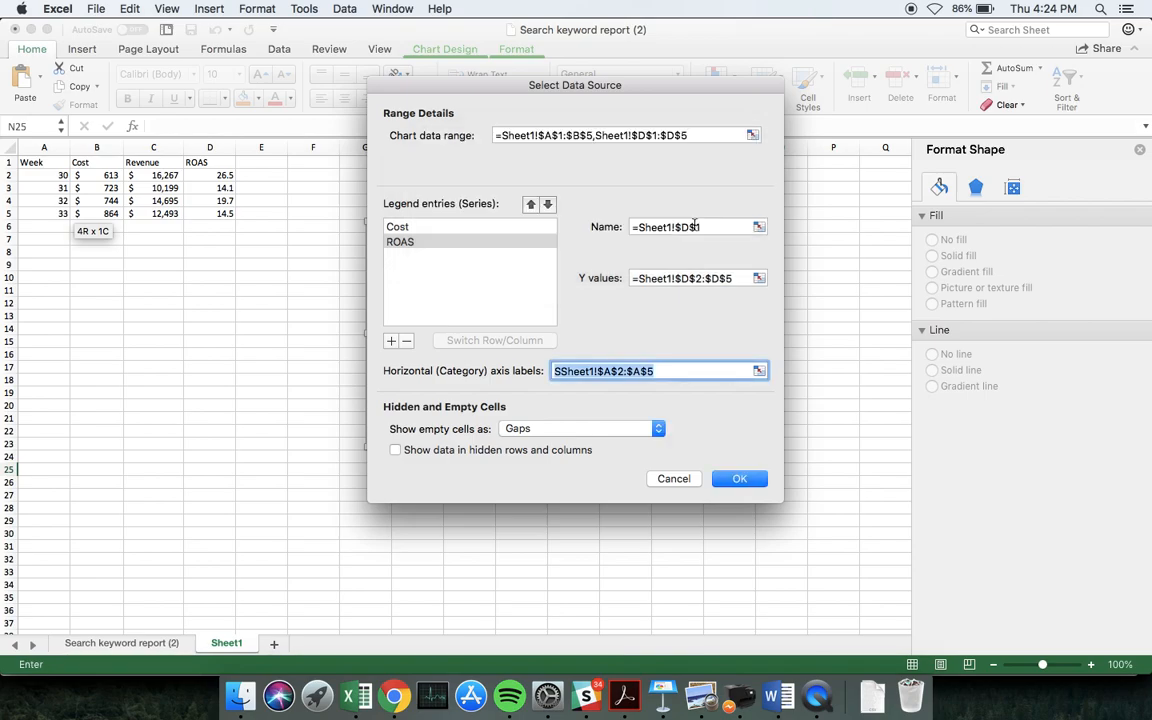
click(740, 478)
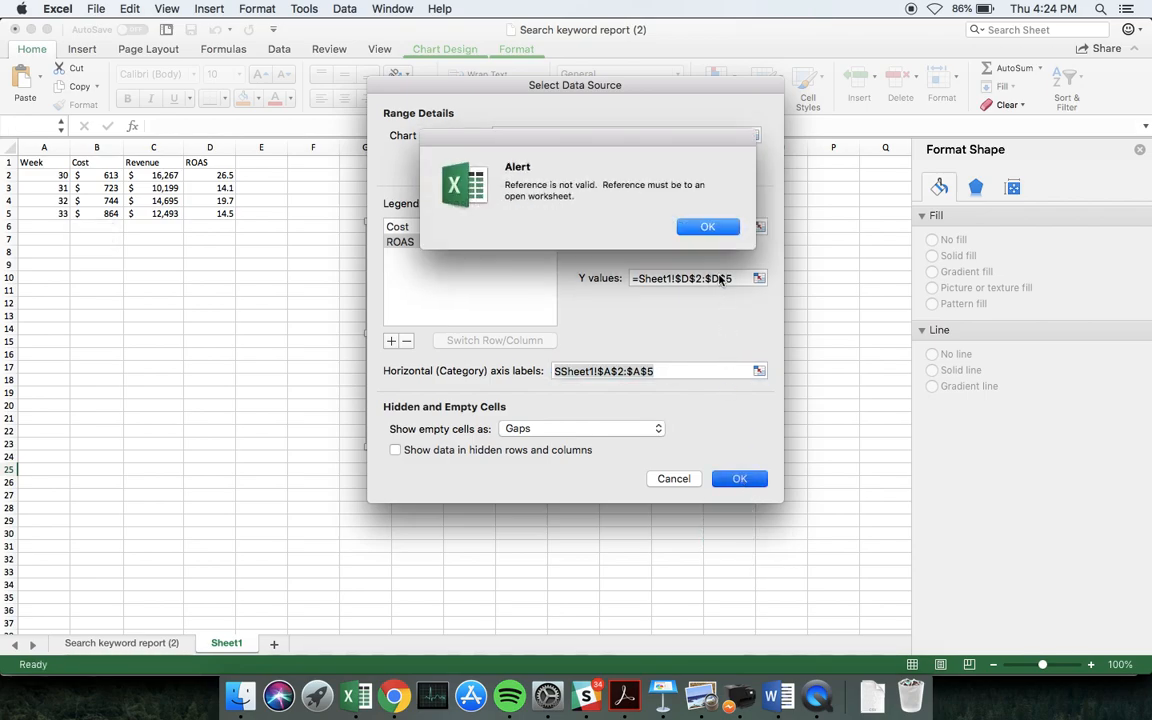
click(703, 231)
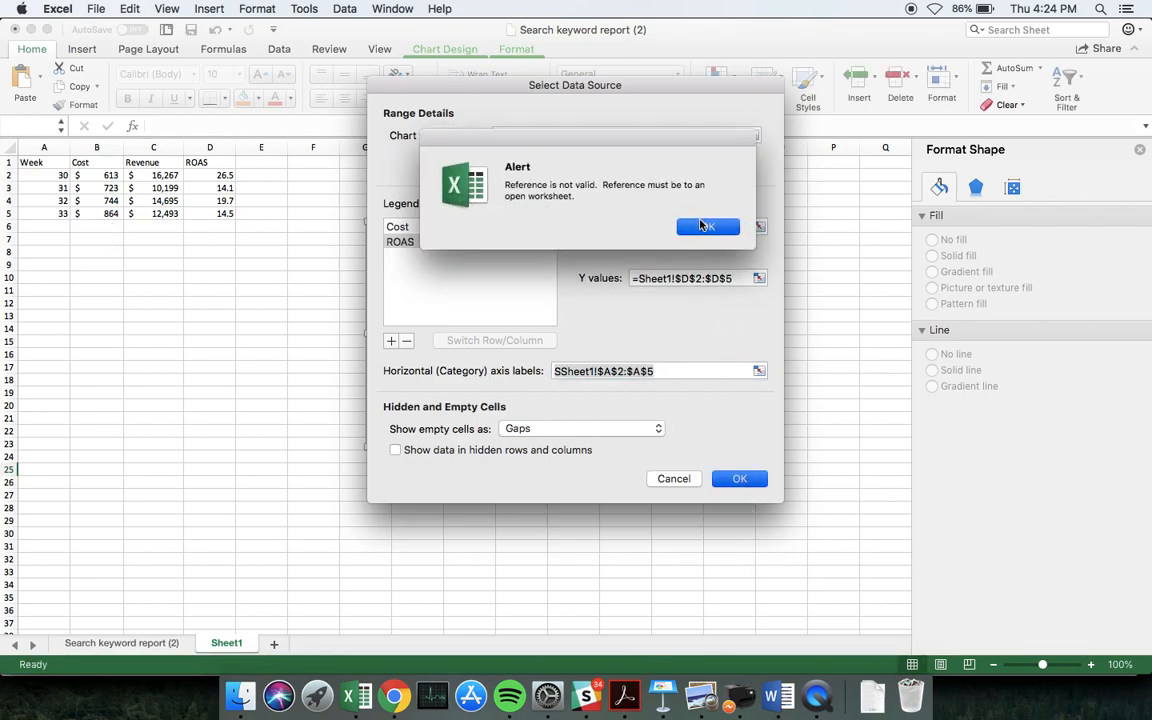
click(702, 228)
click(792, 226)
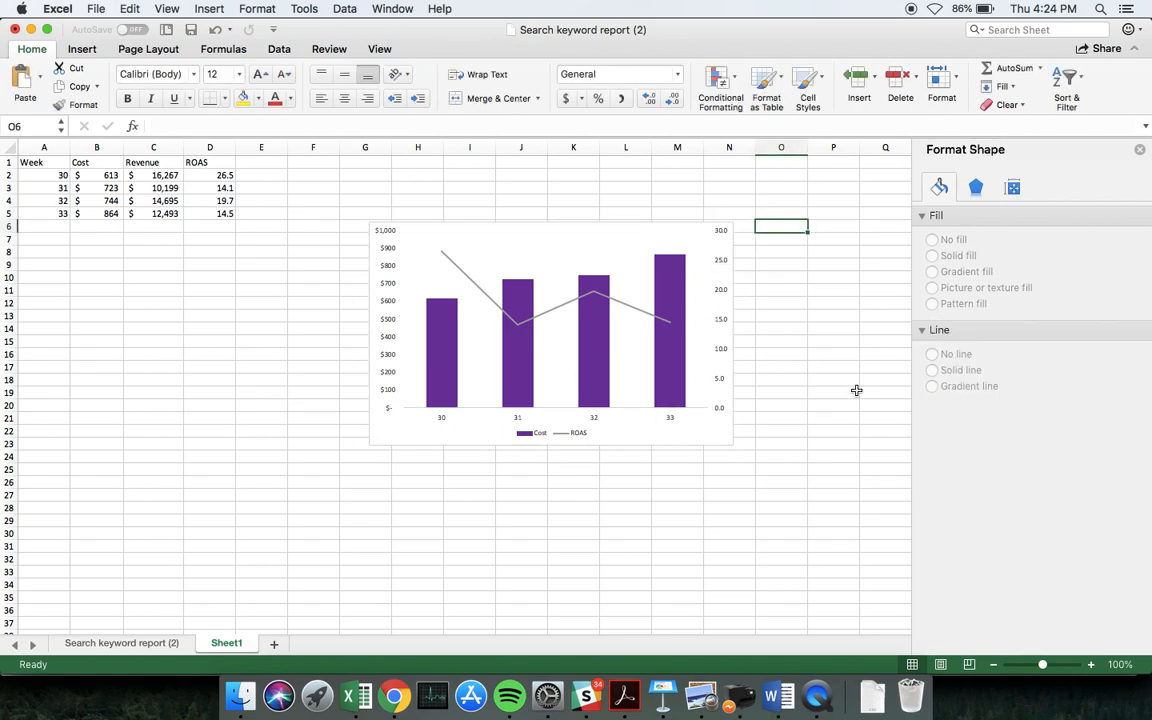
- Move the chart up beside the weekly table so it covers about F1 to M18
click(568, 270)
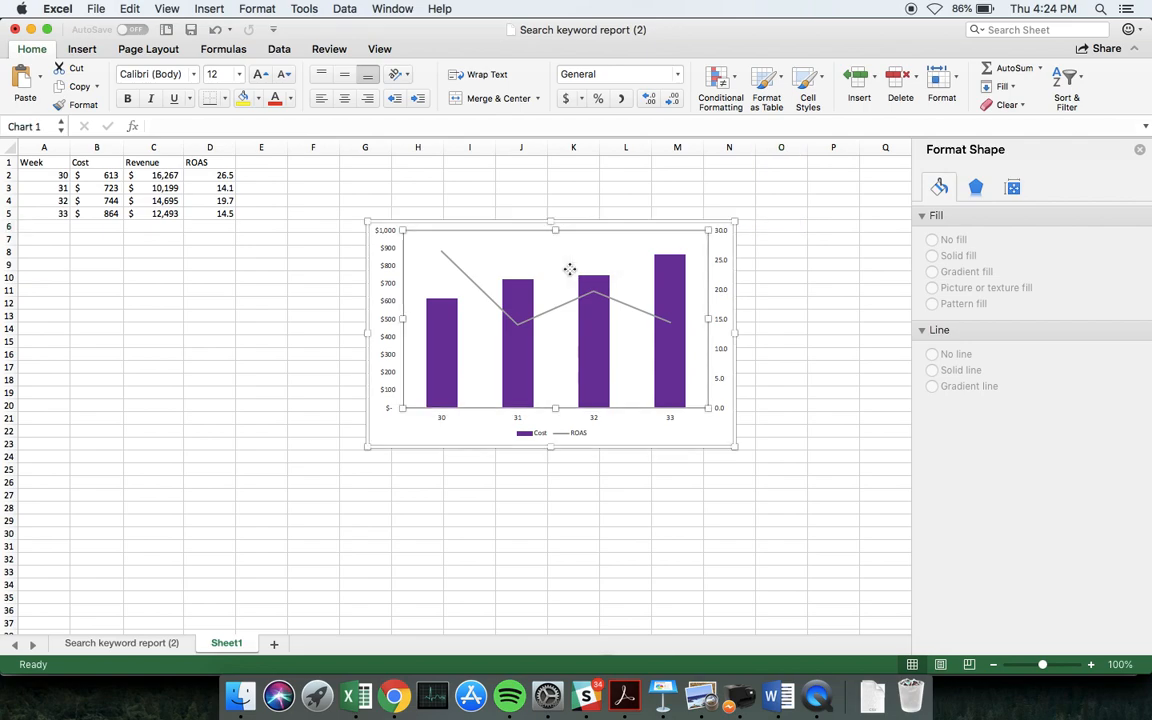
click(617, 225)
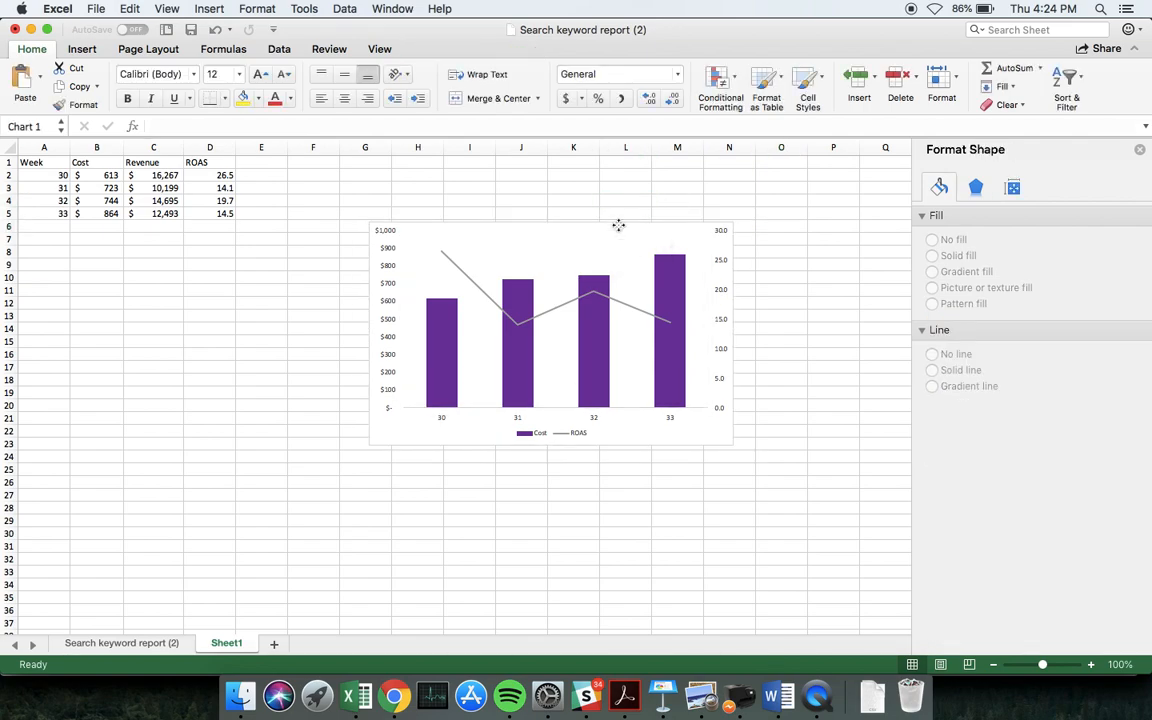
drag(619, 224, 565, 165)
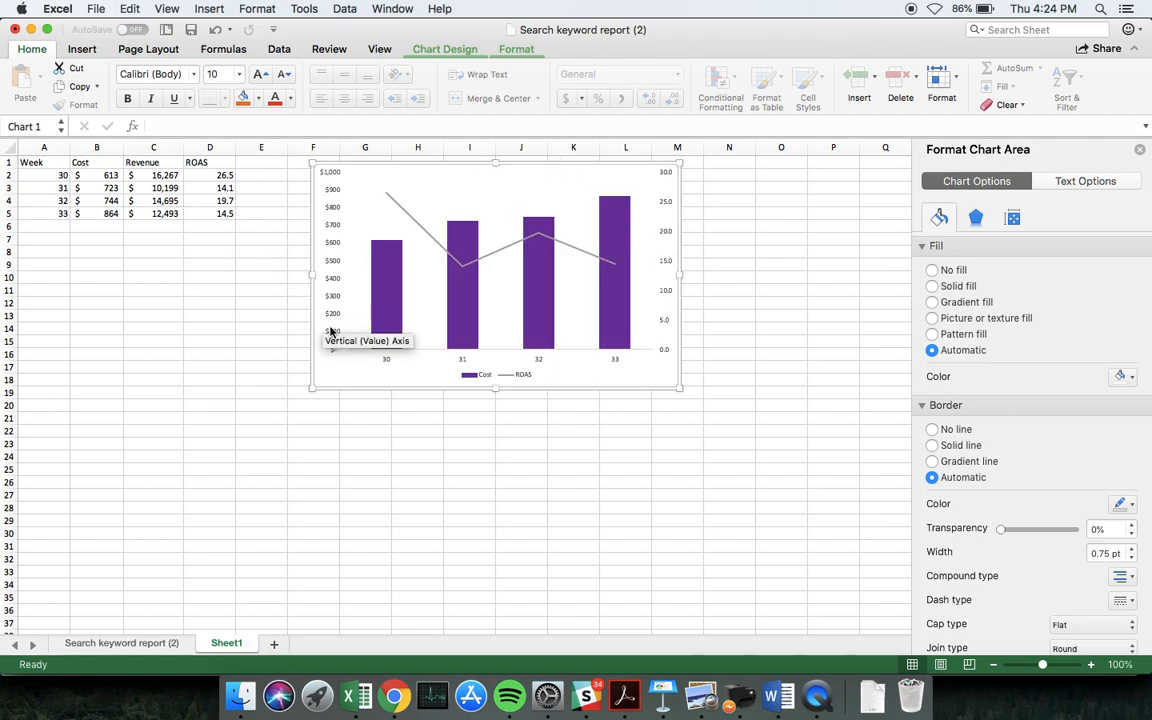
click(150, 465)
- Enter the heading Day of Week in A20 and list day numbers ending with 7 in the cells beneath it
click(51, 405)
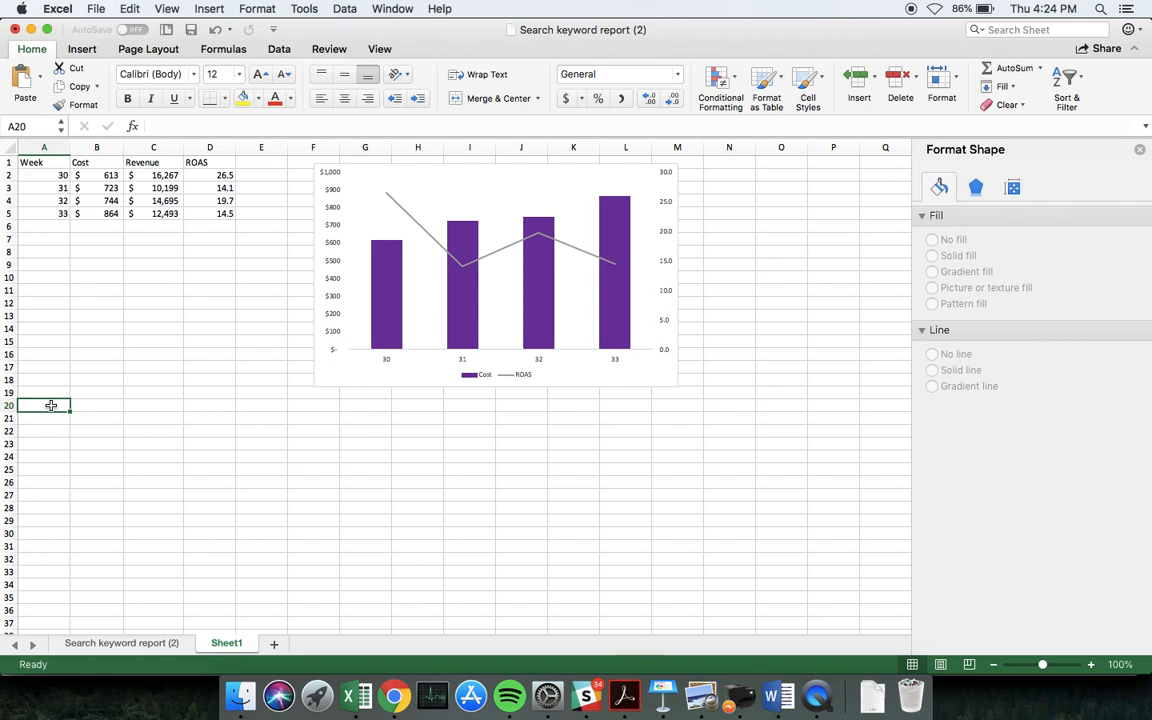
text(Day of Week)
key(Return)
text(12 )
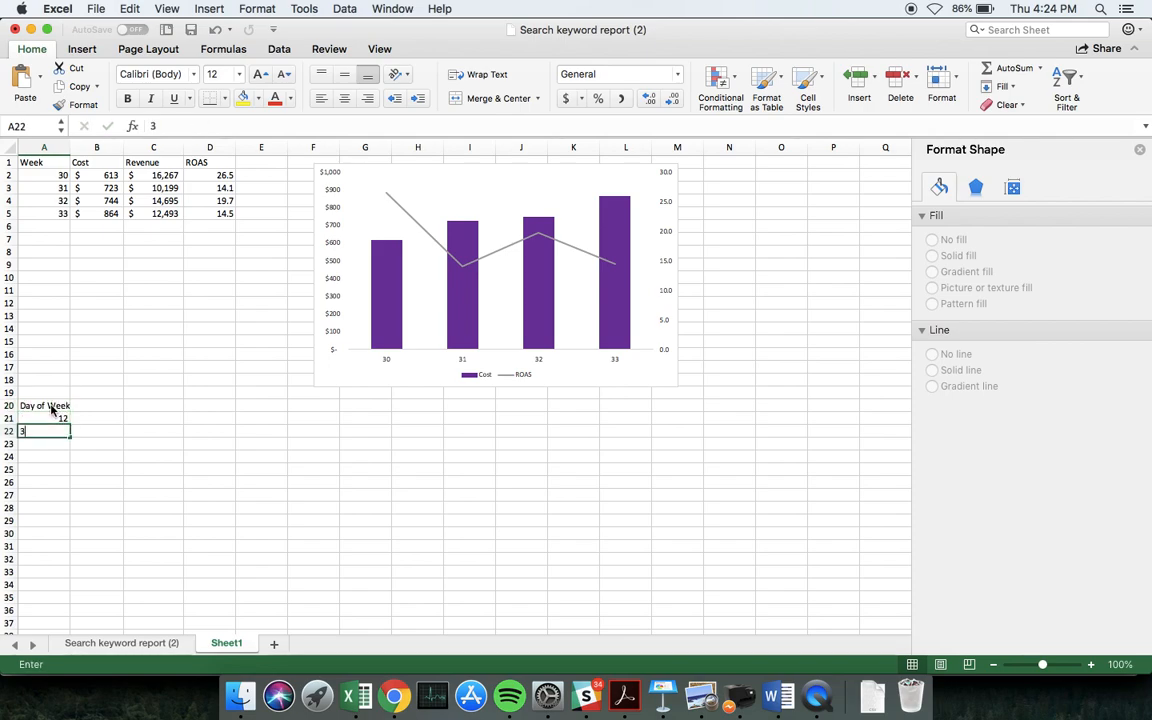
text(3 4 5 6)
key(Return)
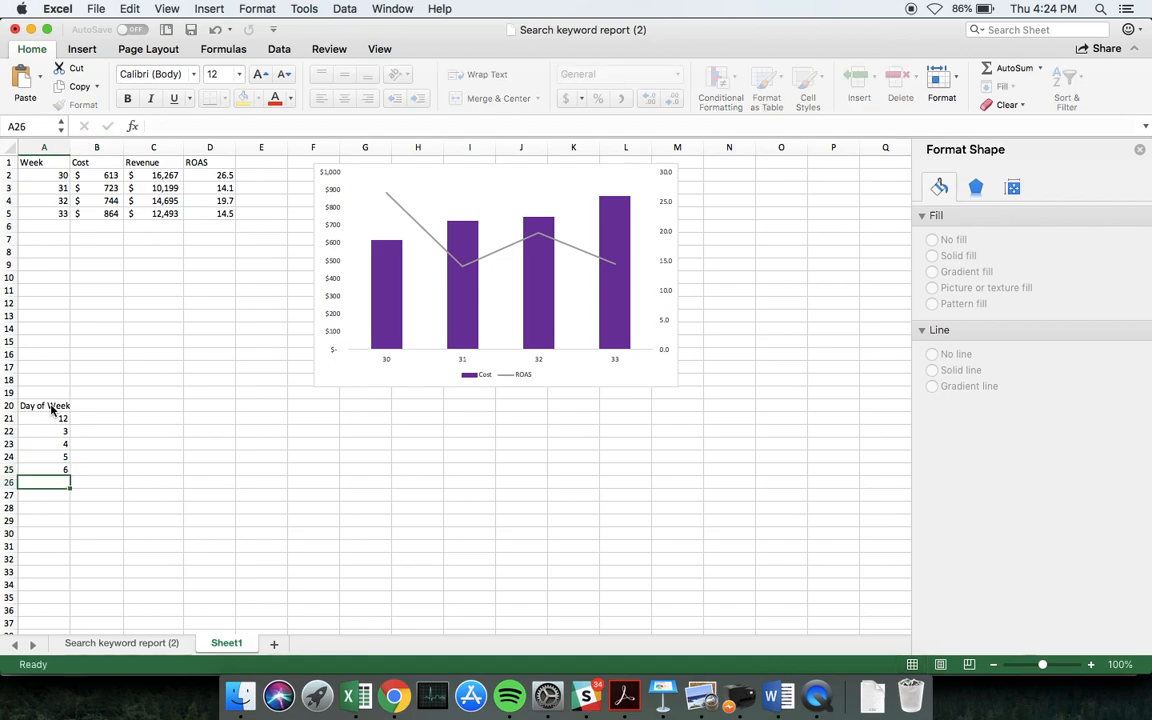
text(7)
key(Return)
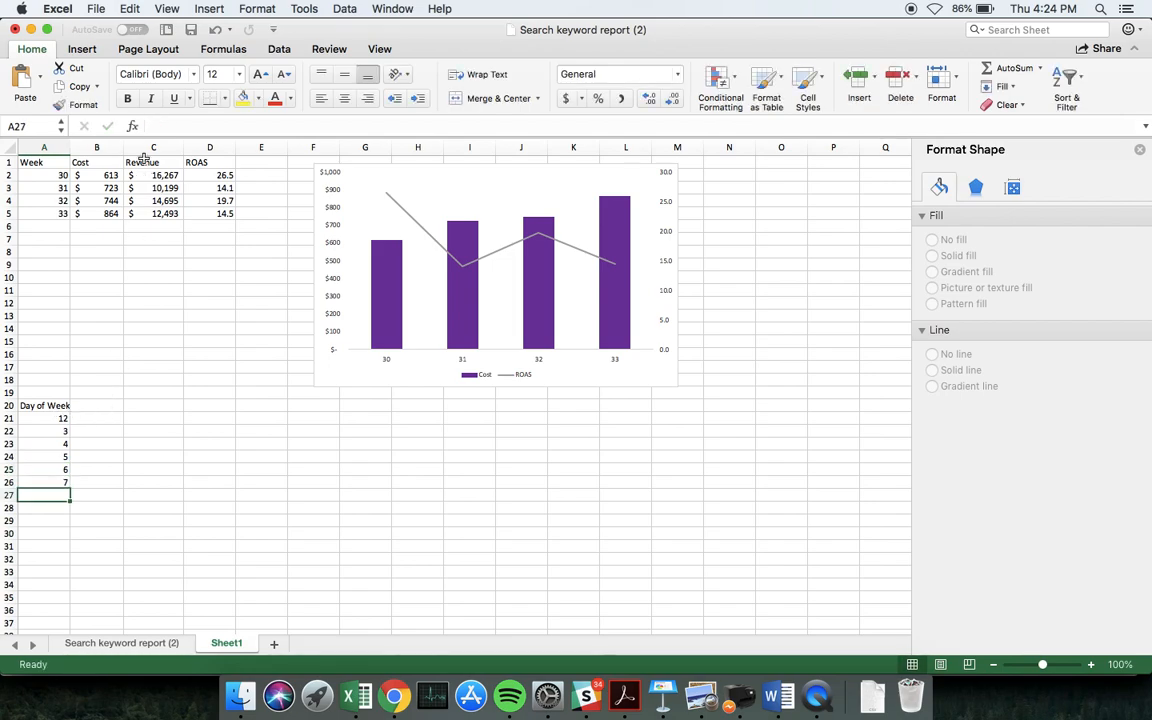
- Copy the Cost, Revenue and ROAS headings from B1:D1 to B20:D20
drag(96, 162, 192, 162)
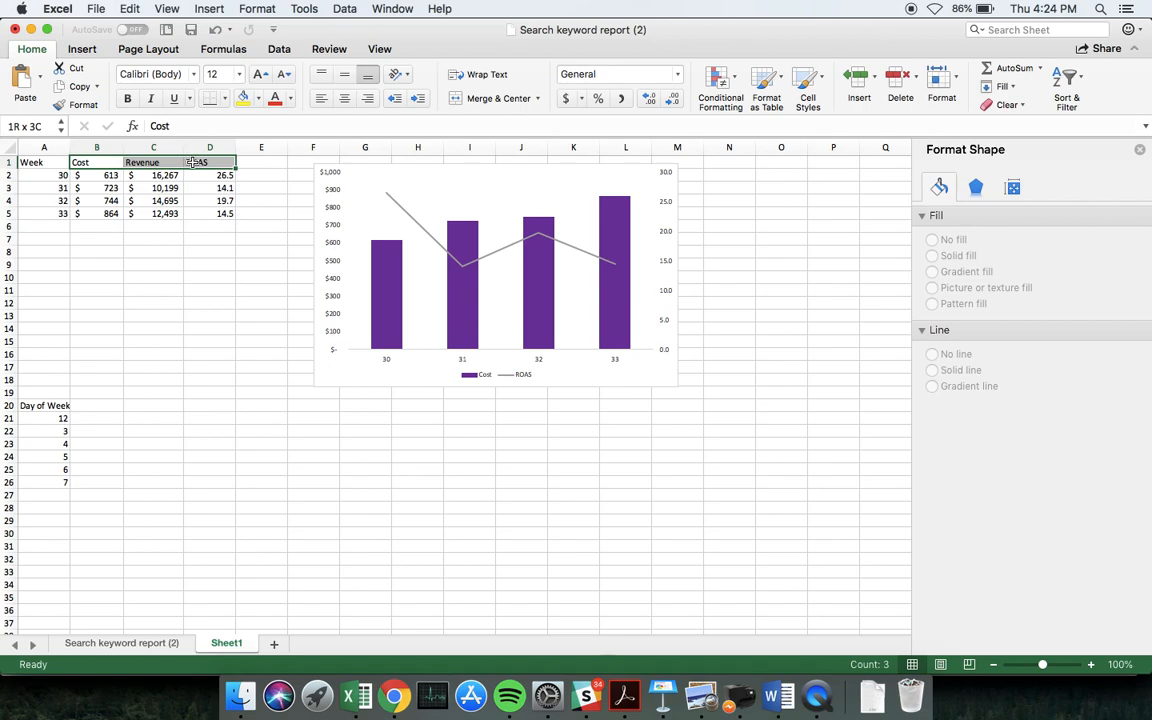
key(super+c)
click(96, 403)
key(super+v)
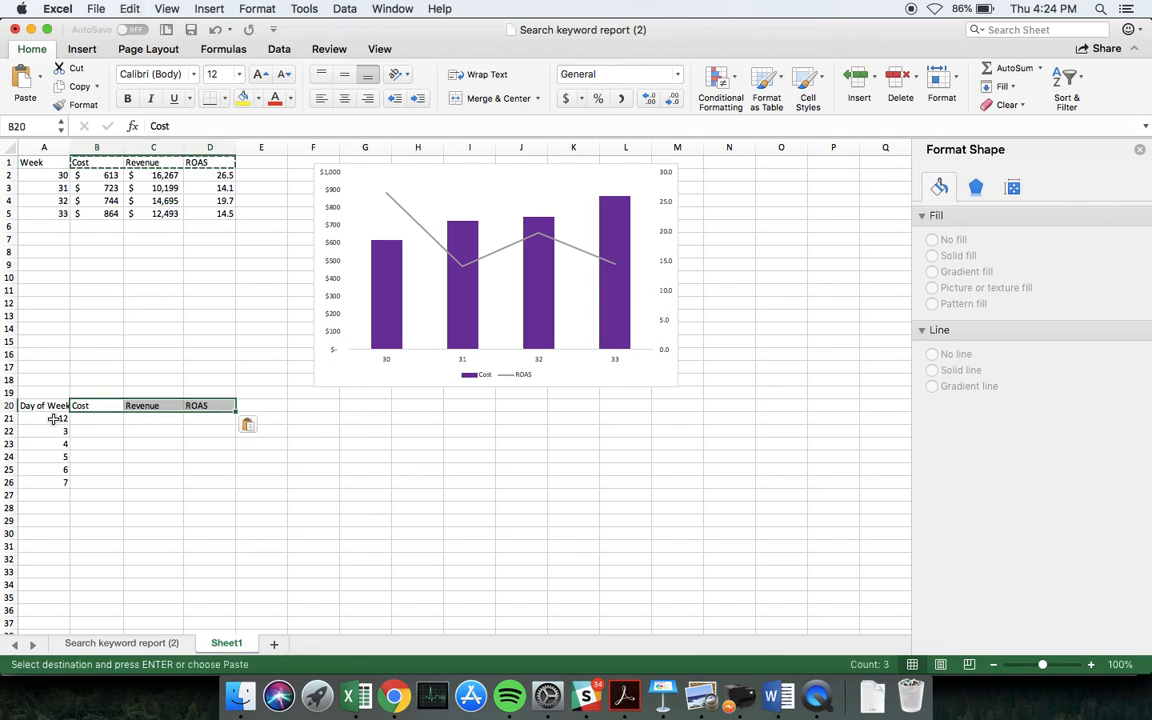
- Enter 1 in A21 and 2 in A22, and fill the series down to 7 in A27
click(52, 419)
text(1)
key(Return)
text(2)
key(Return)
drag(52, 419, 75, 497)
- In B21, sum the report's Cost by day with =SUMIF('Search keyword report (2)'!C:C,Sheet1!A21,'Search keyword report (2)'!M:M)
click(104, 420)
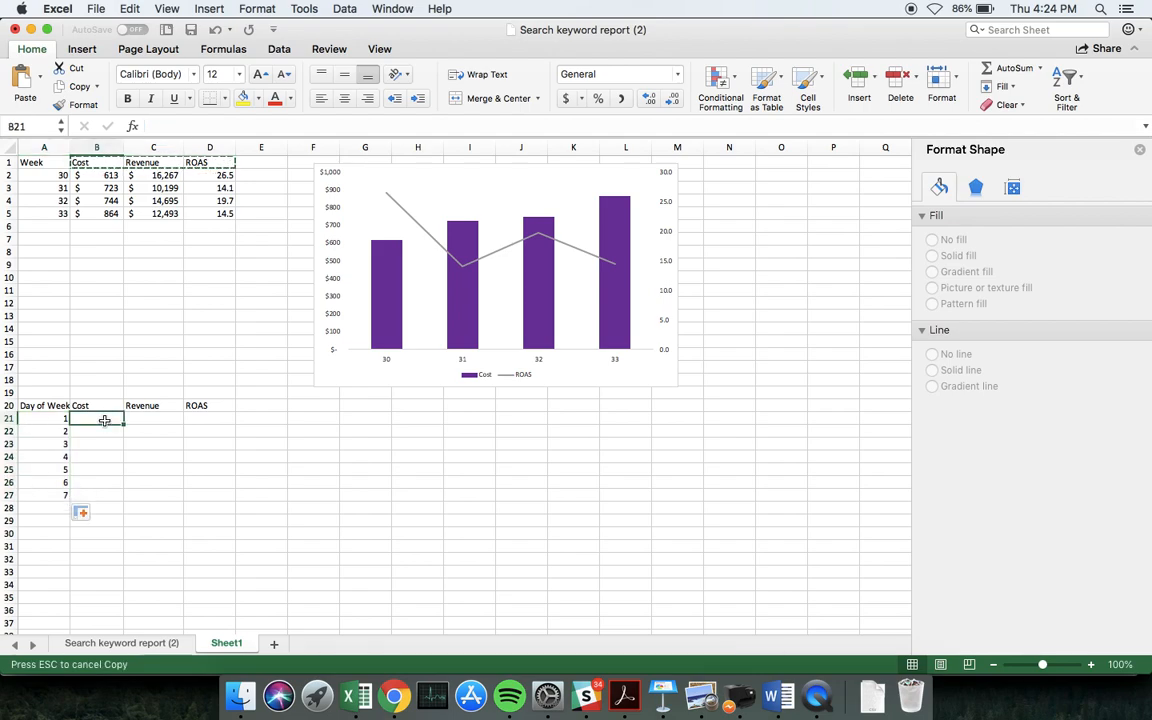
text(=sum)
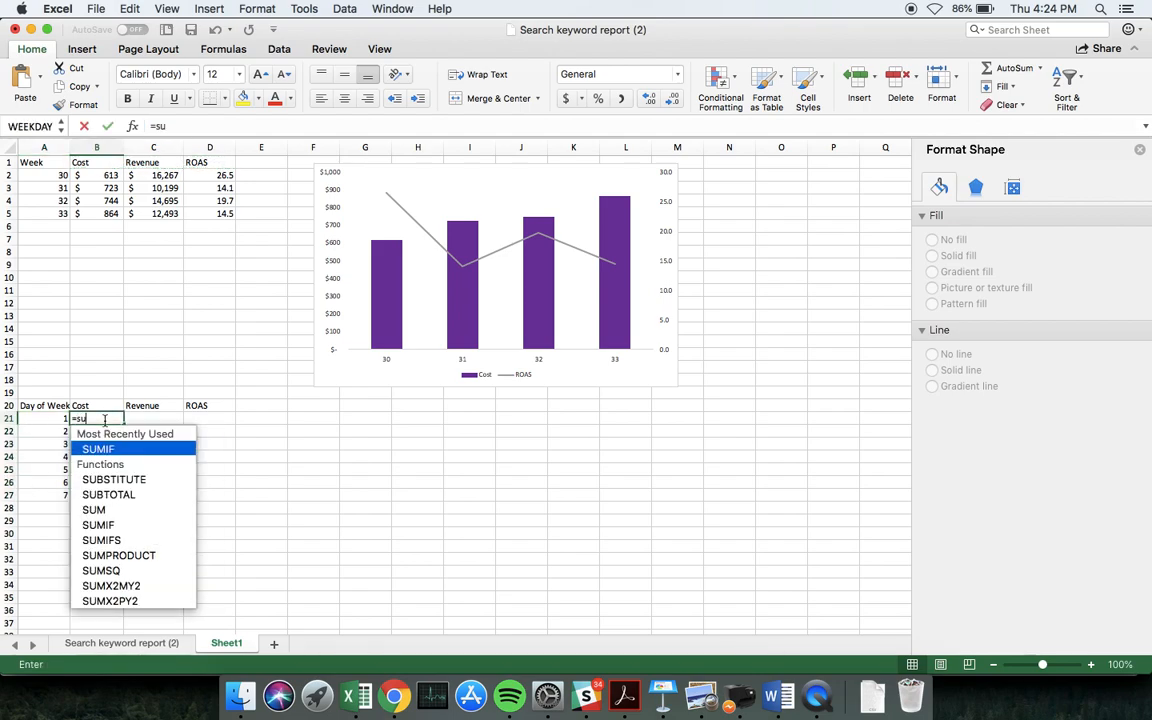
double_click(104, 450)
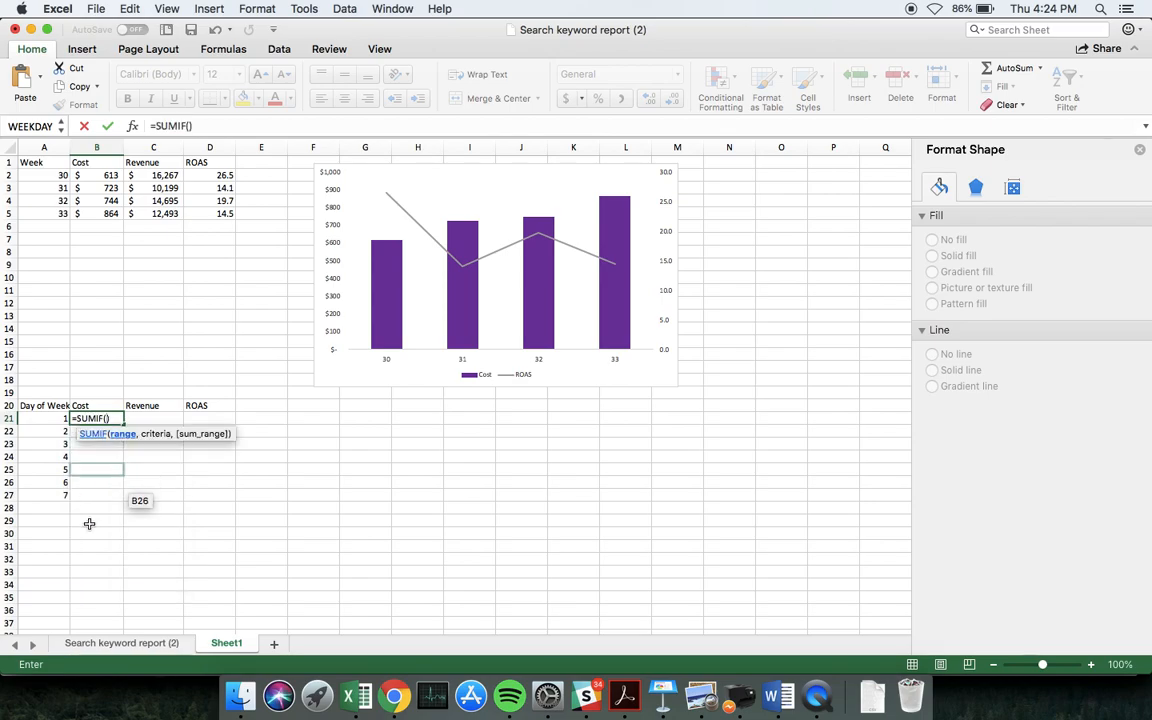
click(121, 646)
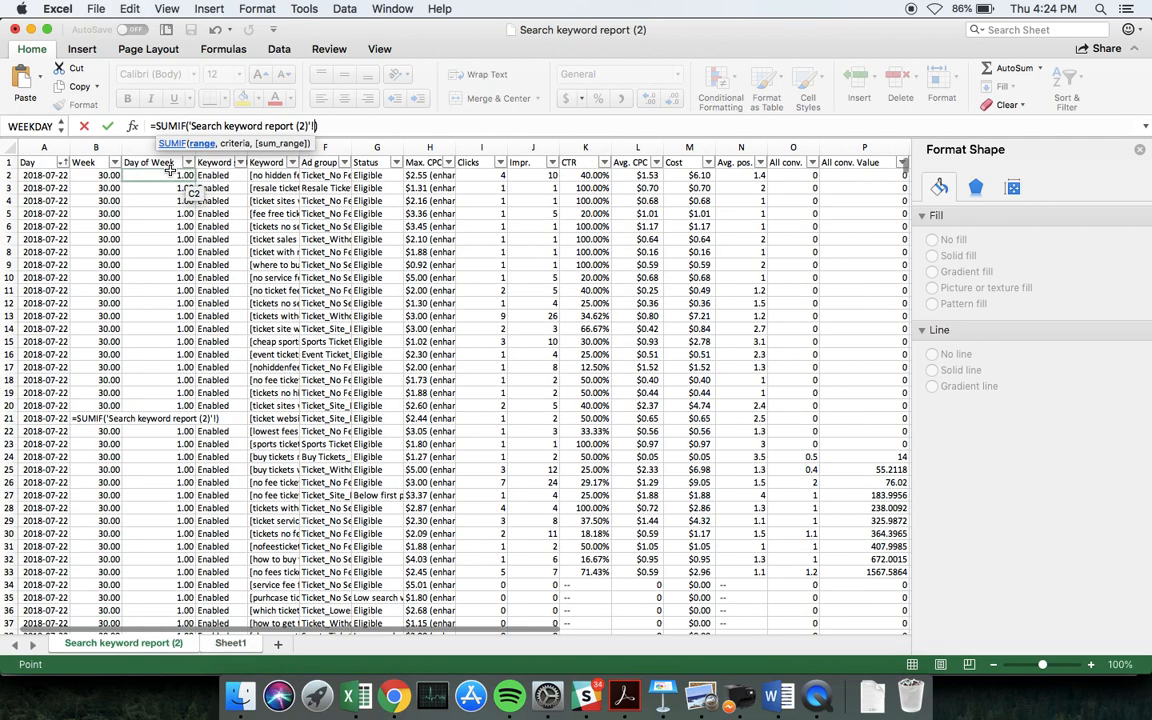
click(138, 149)
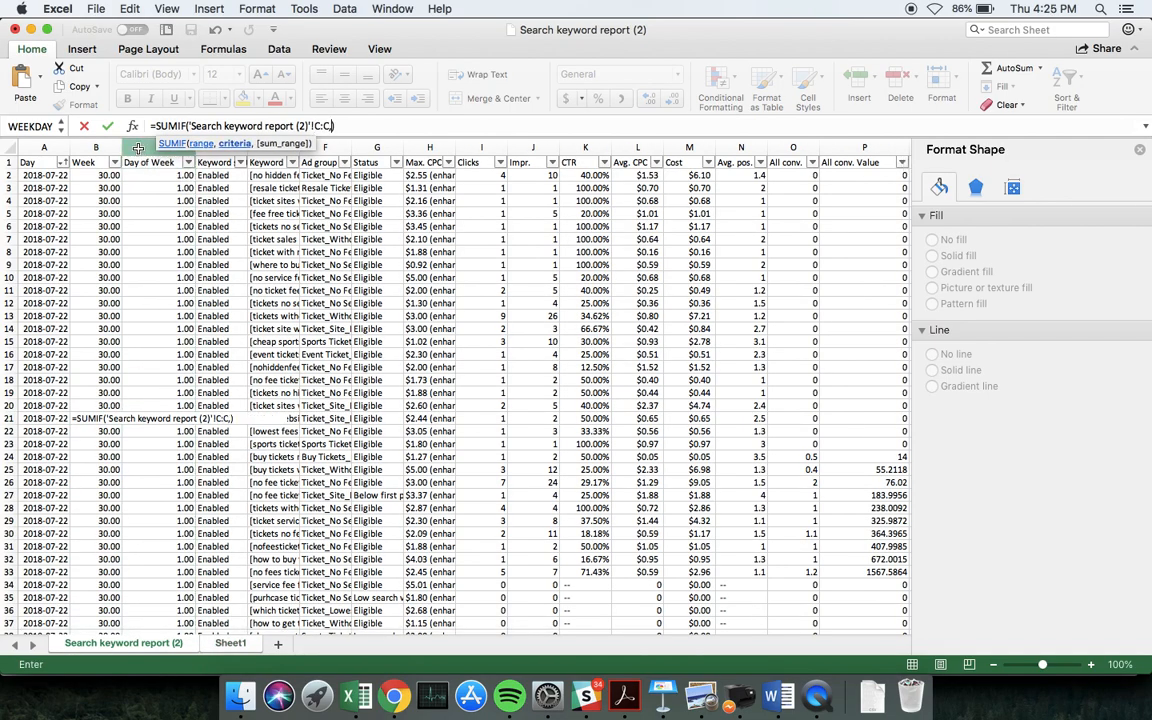
text(,)
click(228, 644)
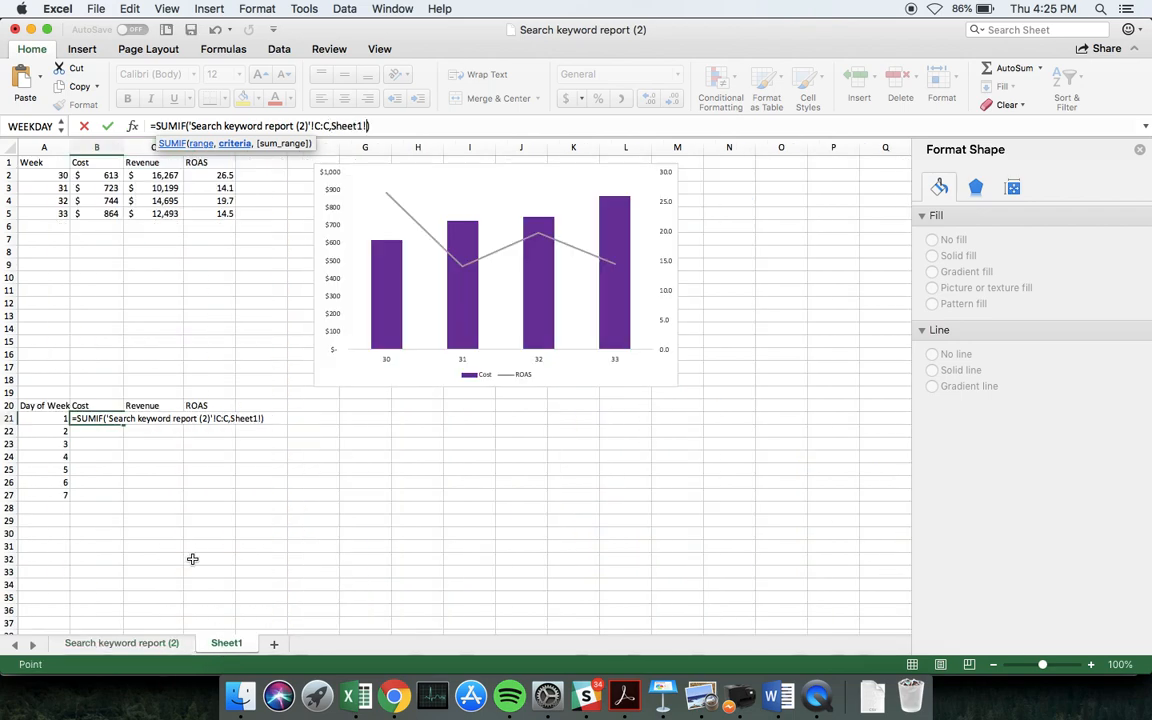
click(52, 418)
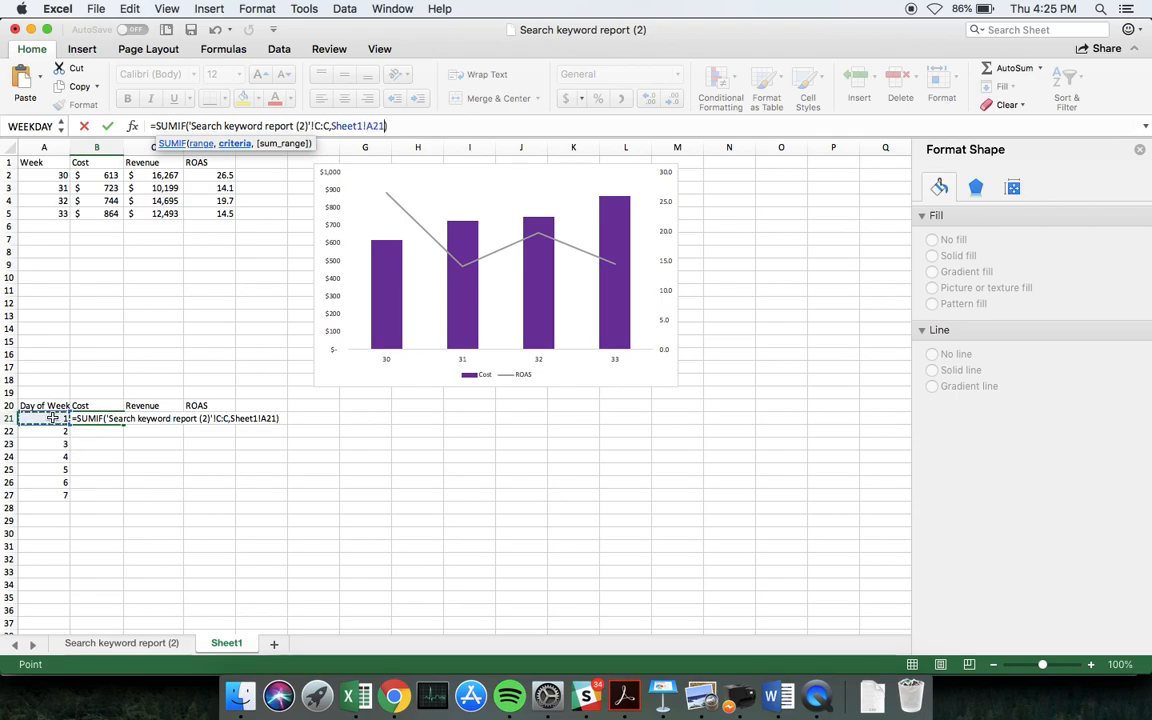
text(,)
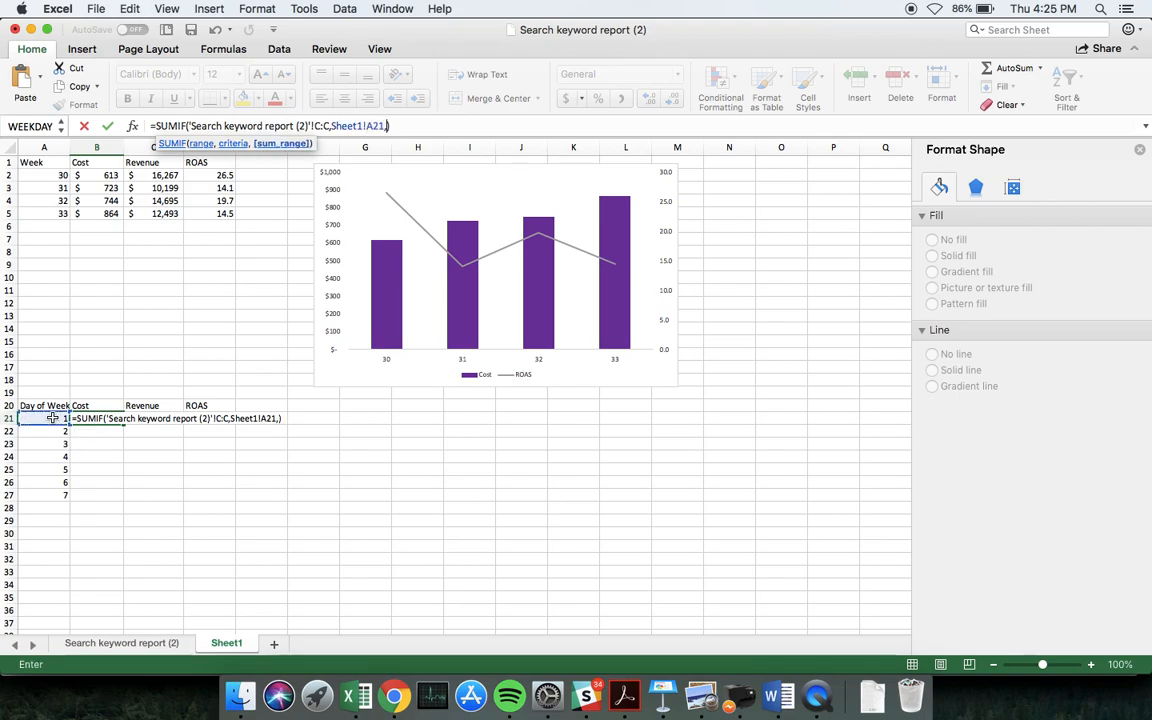
click(146, 643)
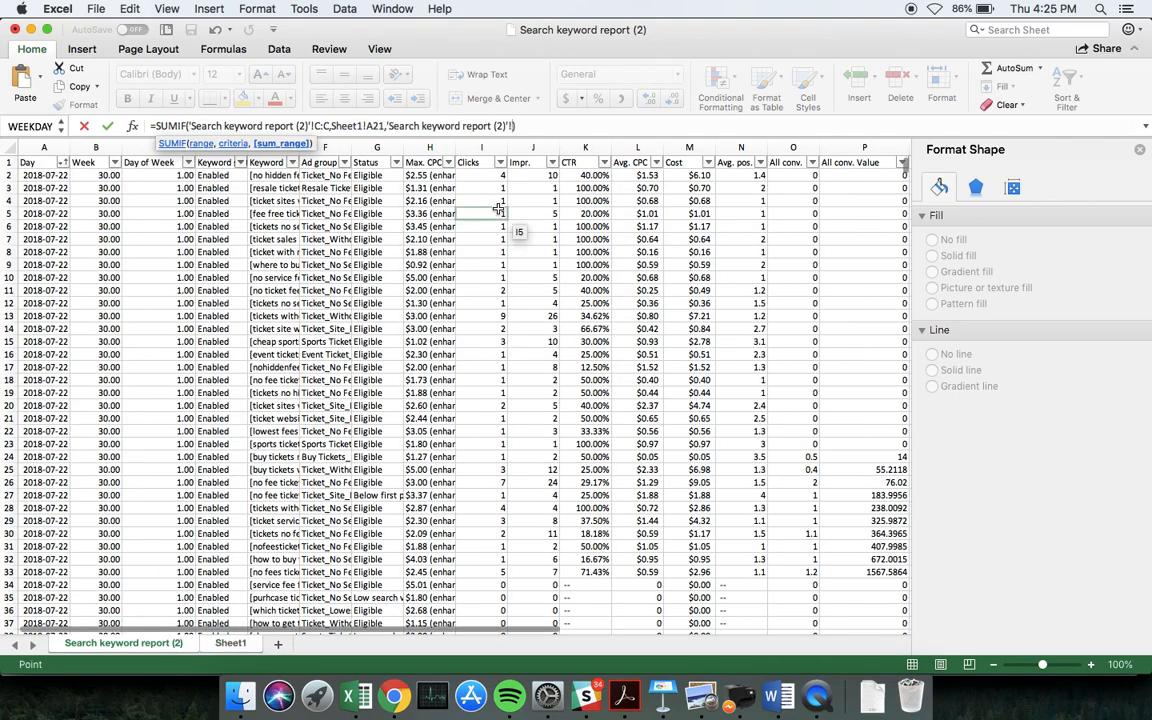
click(687, 148)
text())
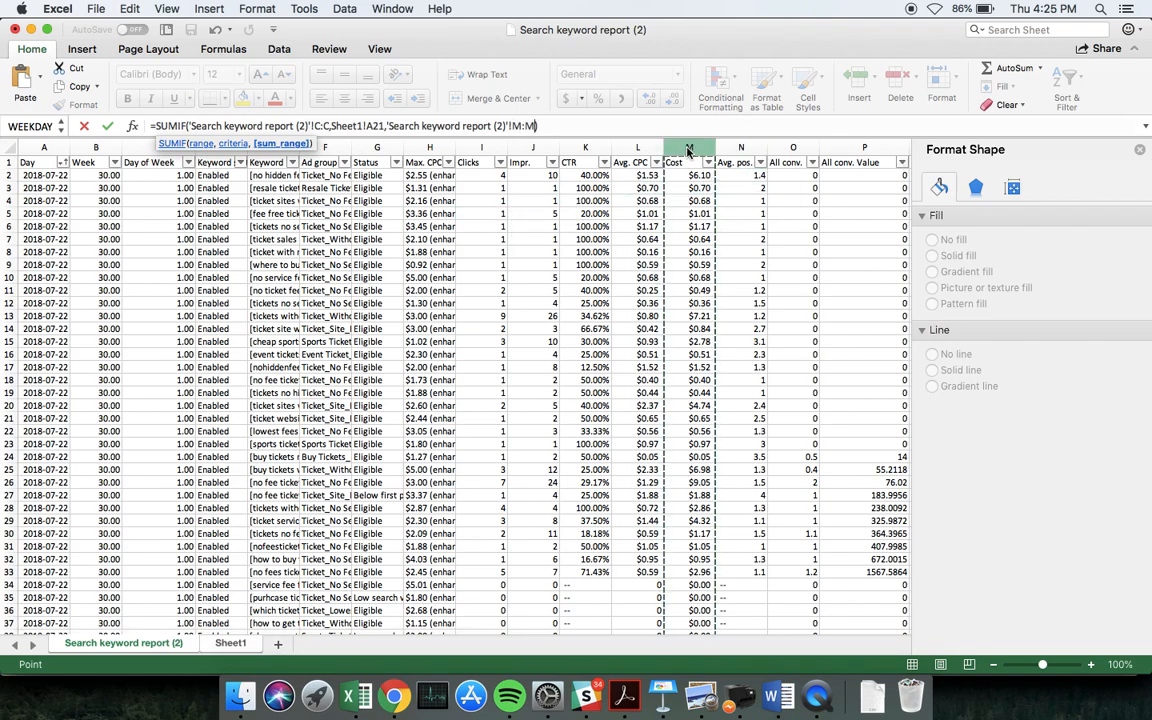
key(Return)
- In C21, sum the report's All conv. Value by day with =SUMIF('Search keyword report (2)'!C:C,Sheet1!A21,'Search keyword report (2)'!P:P)
click(148, 419)
text(=sum)
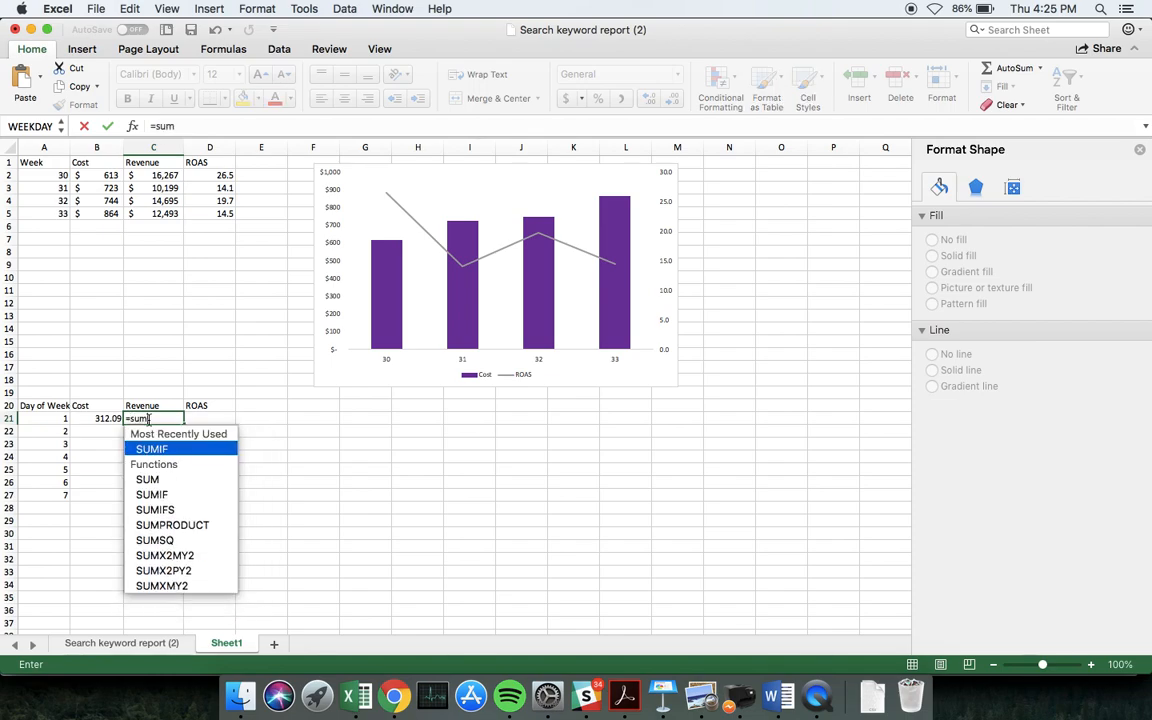
double_click(160, 452)
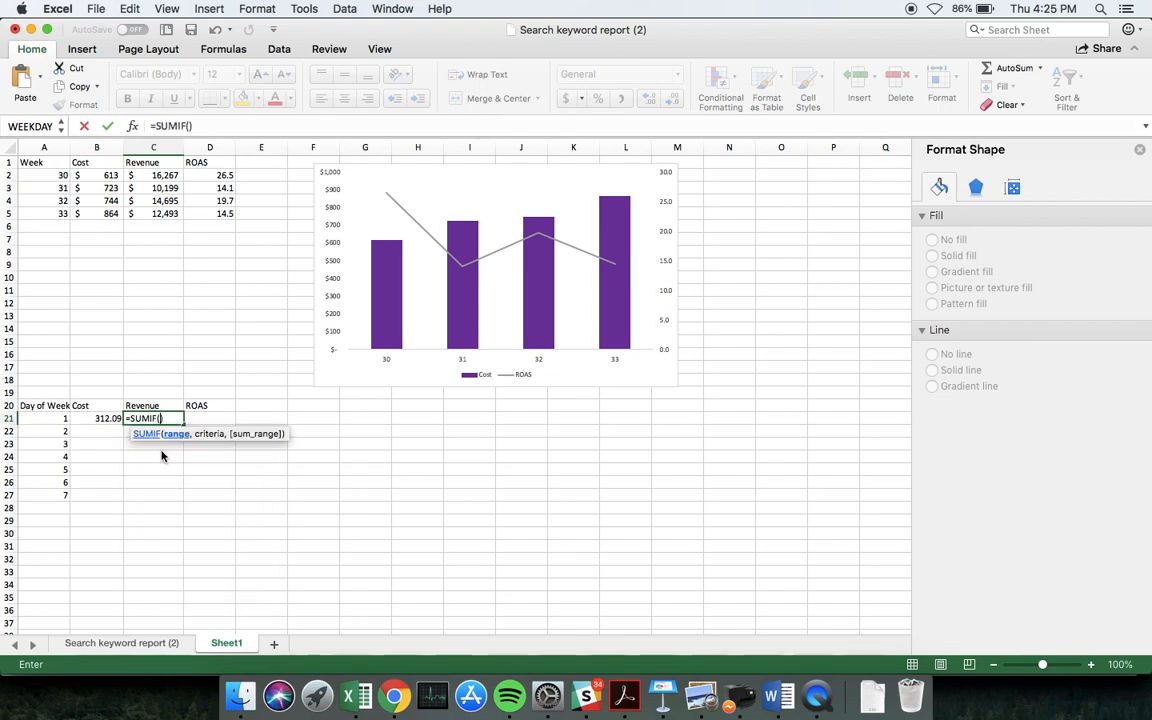
click(117, 642)
click(136, 148)
text(,)
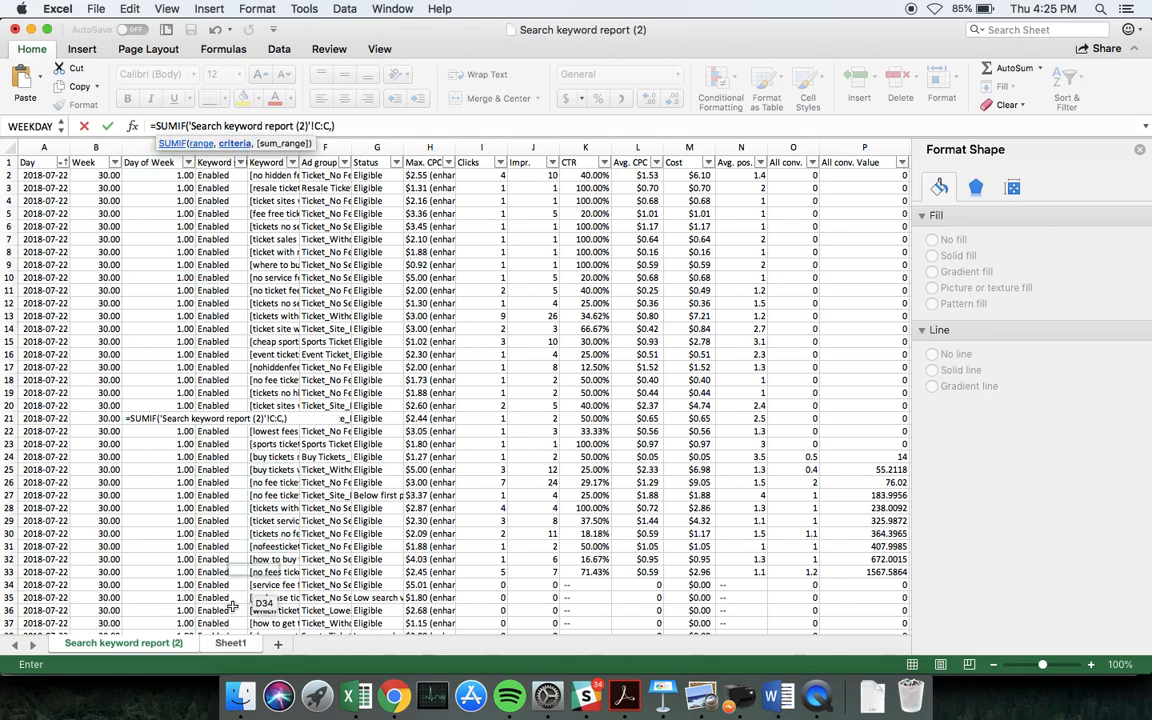
click(228, 643)
click(50, 419)
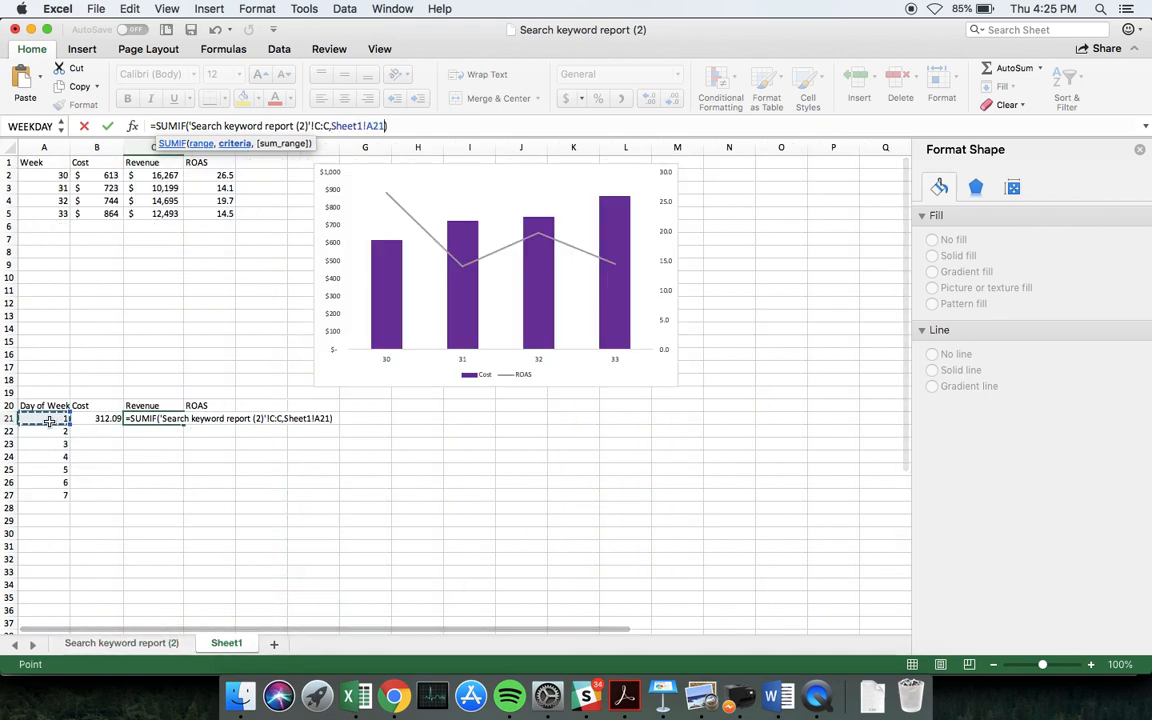
text(,)
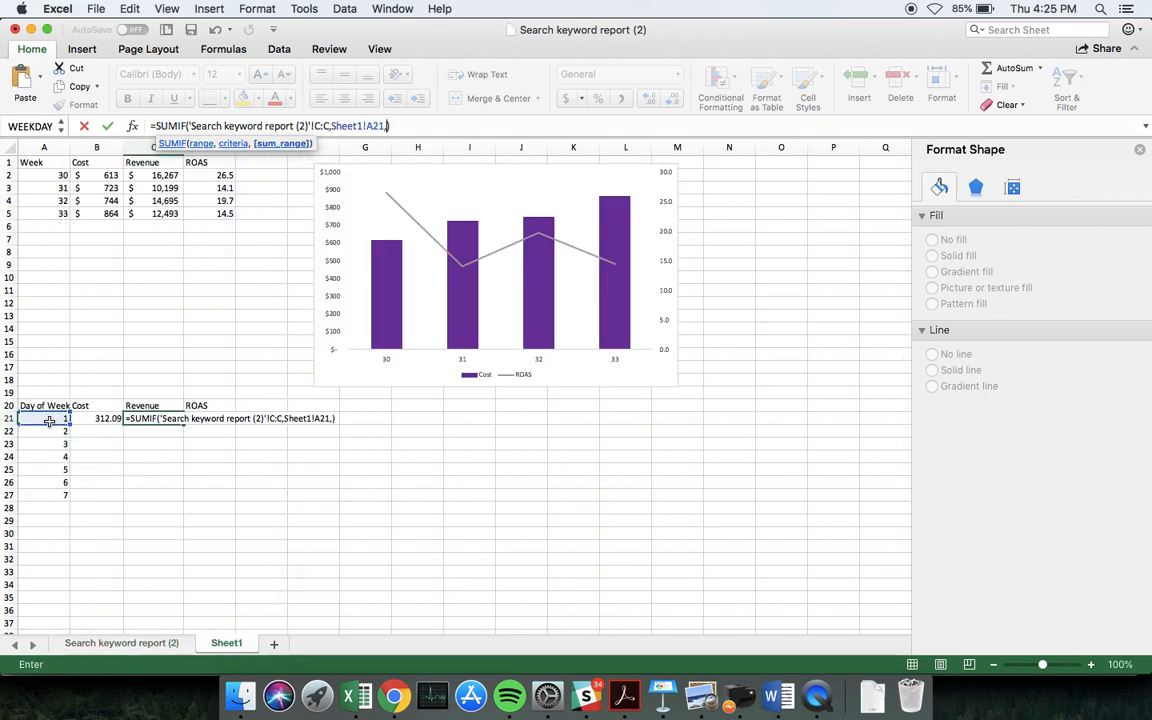
click(128, 643)
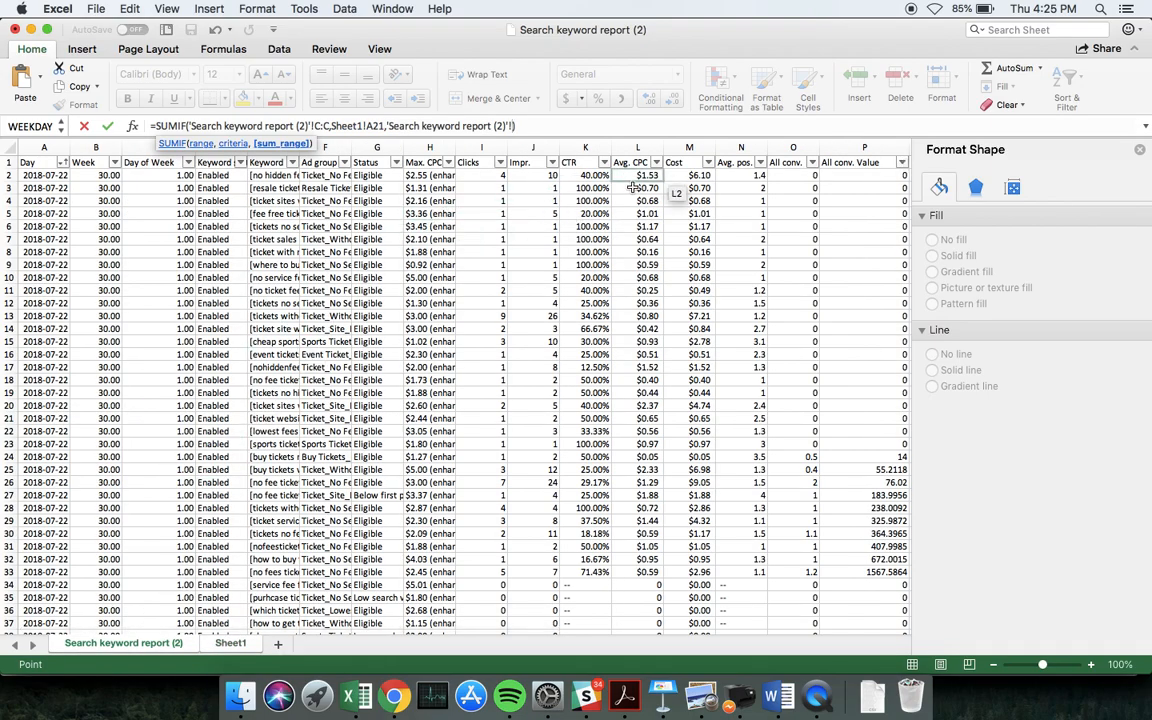
click(843, 146)
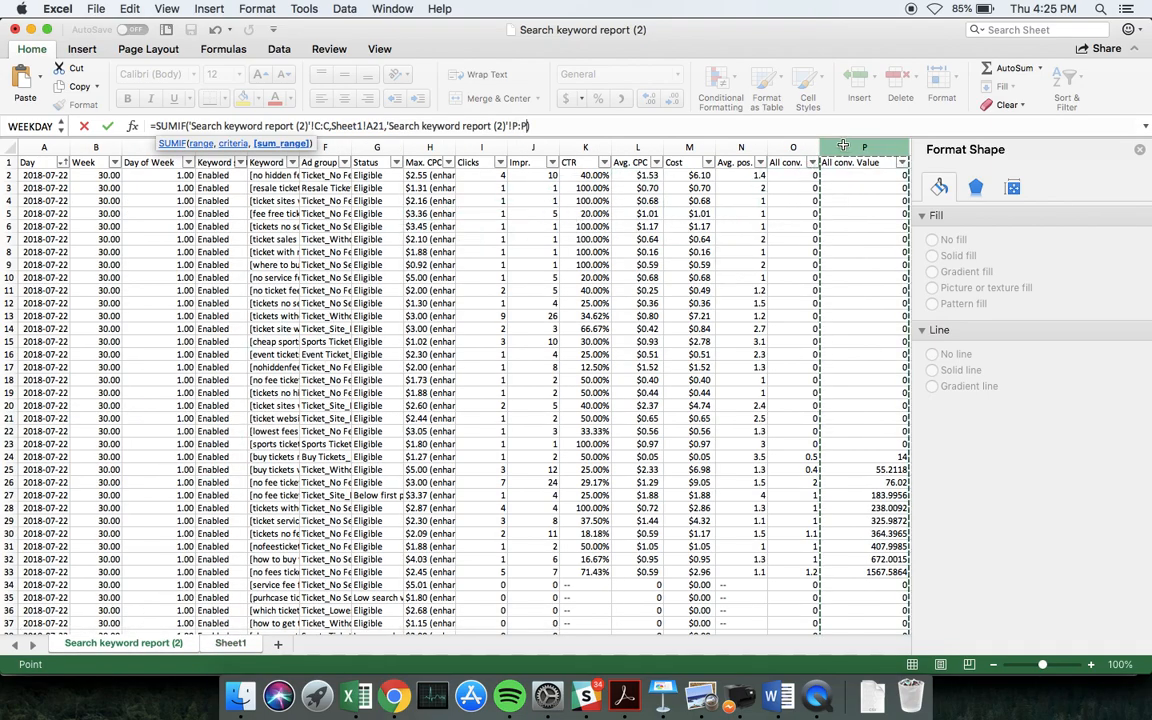
key(Return)
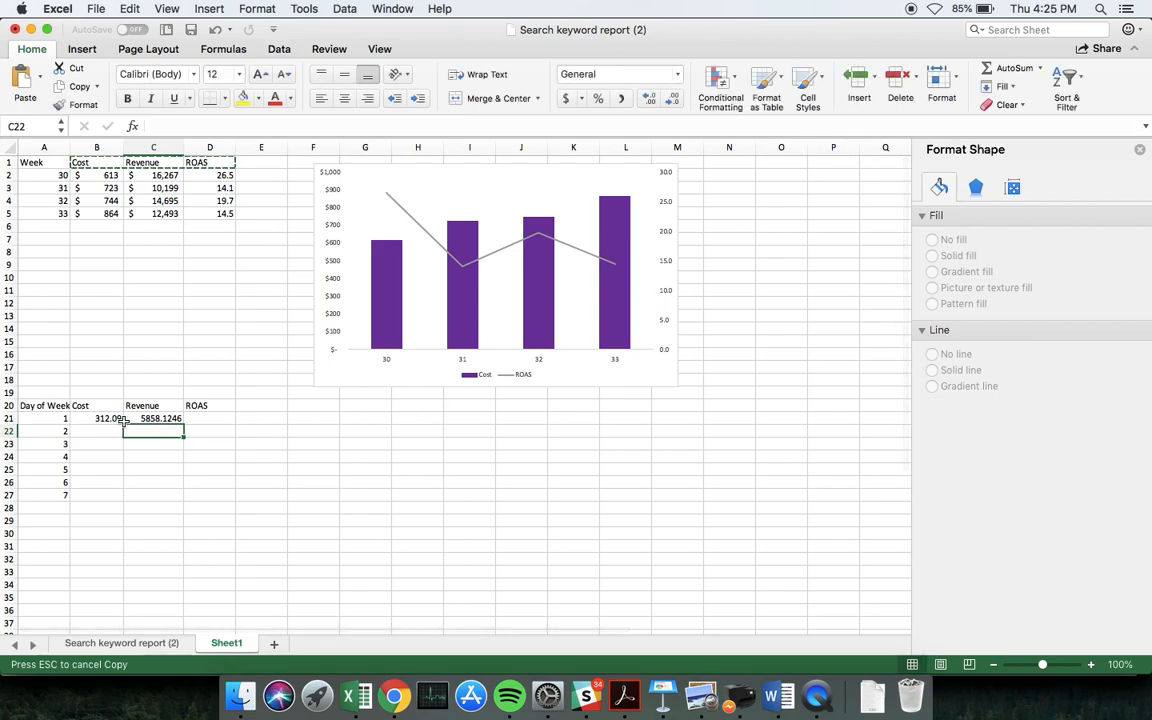
- In D21, calculate the day's ROAS by dividing Revenue by Cost with =C21/B21
click(220, 420)
text(=)
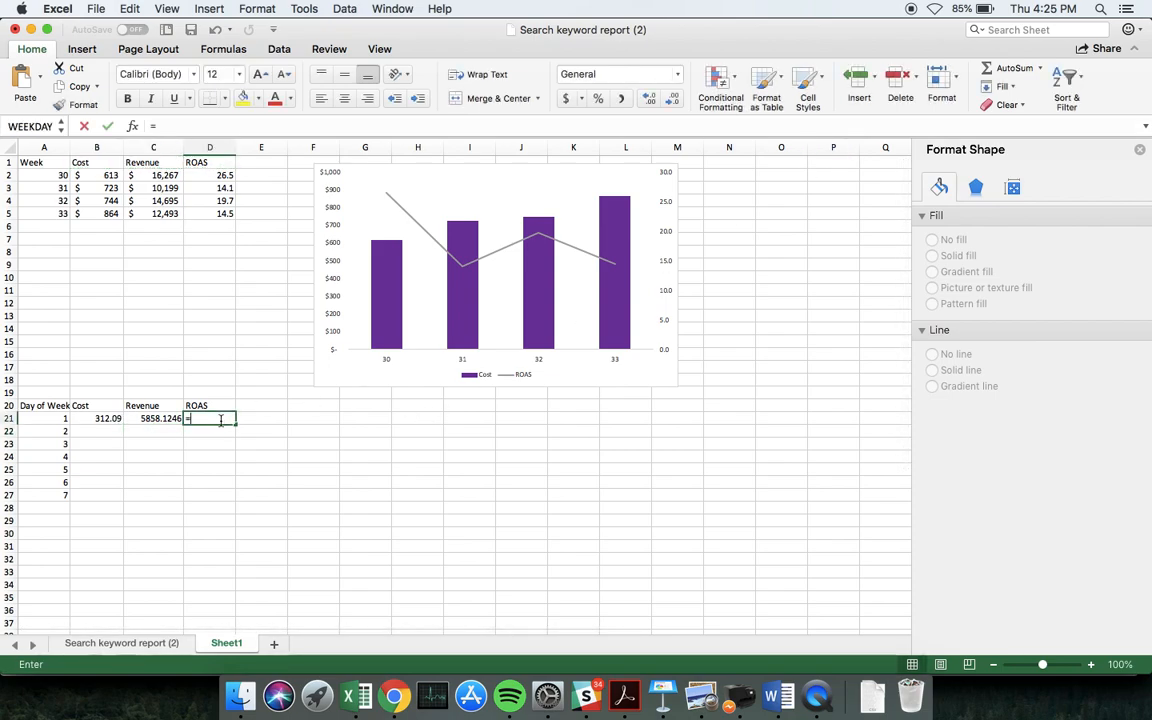
click(165, 419)
text(/)
click(105, 419)
key(Return)
- Fill the Cost, Revenue and ROAS formulas in B21:D21 down to row 27
drag(105, 419, 224, 497)
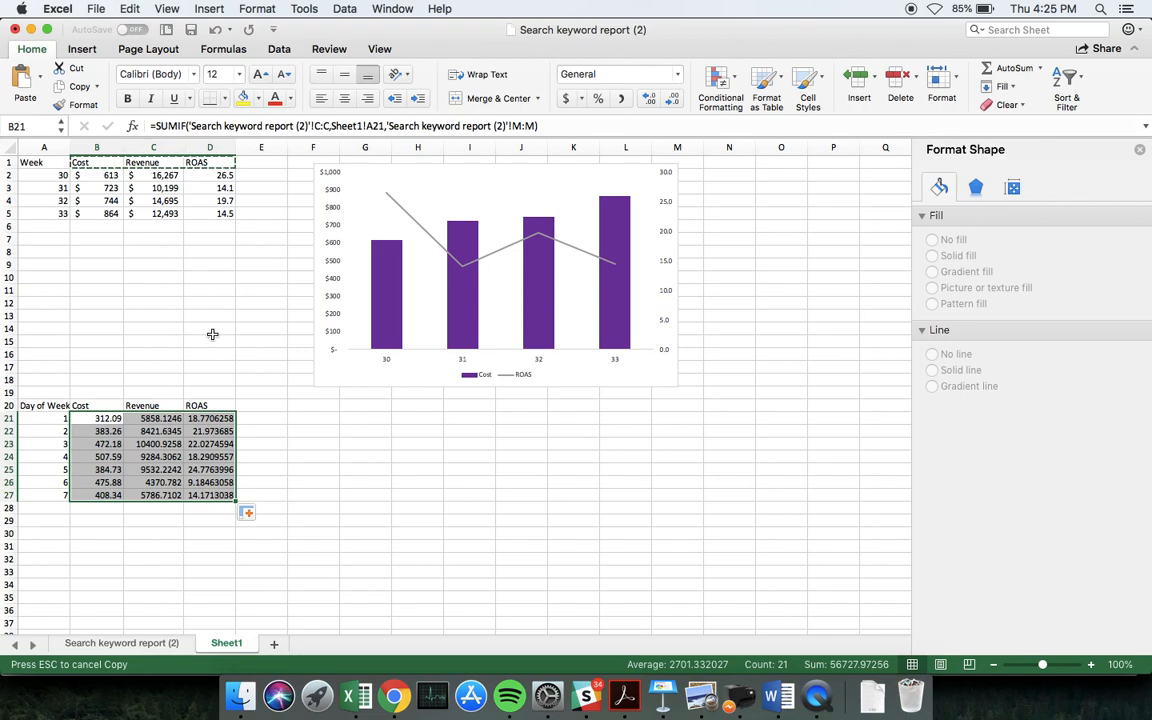
key(Escape)
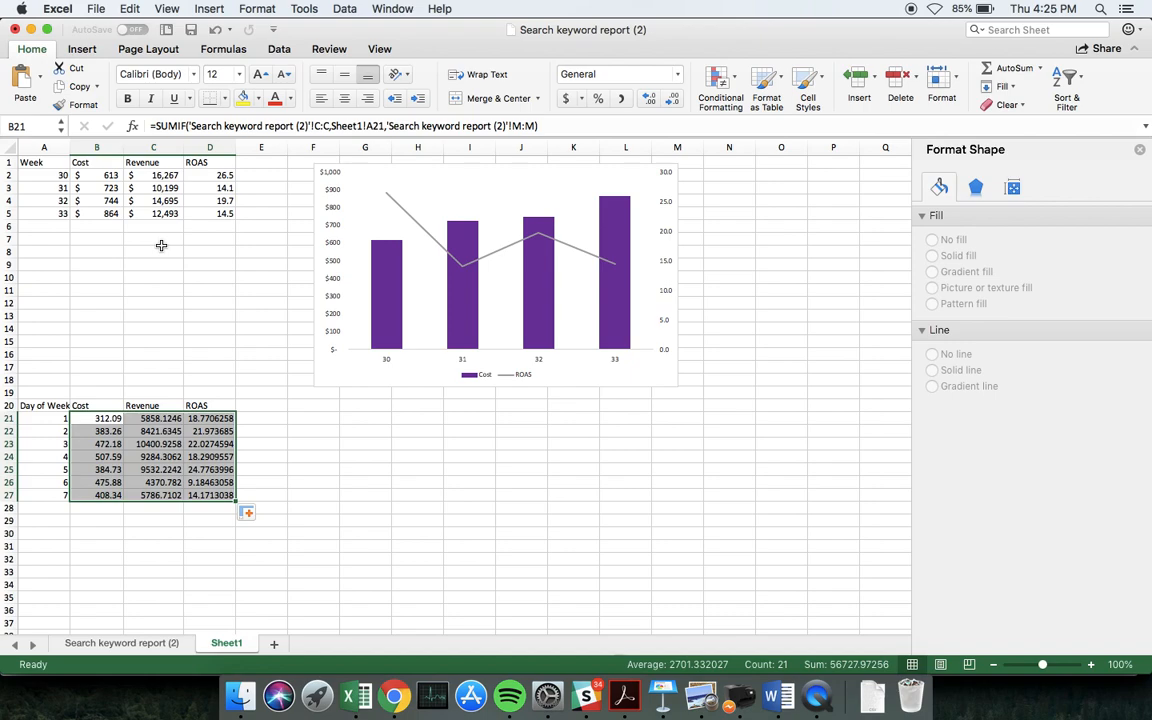
click(161, 245)
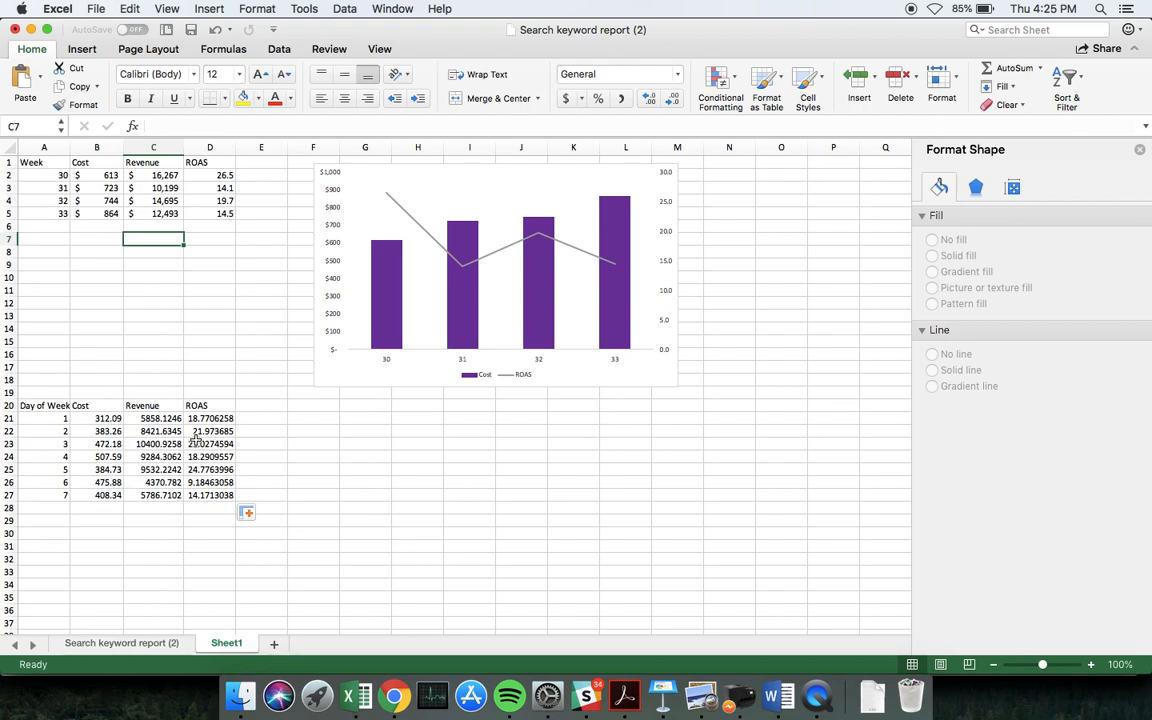
- Copy the number formatting of B5:D5 onto the day-of-week figures in B21:D27 with the format painter
drag(108, 214, 213, 214)
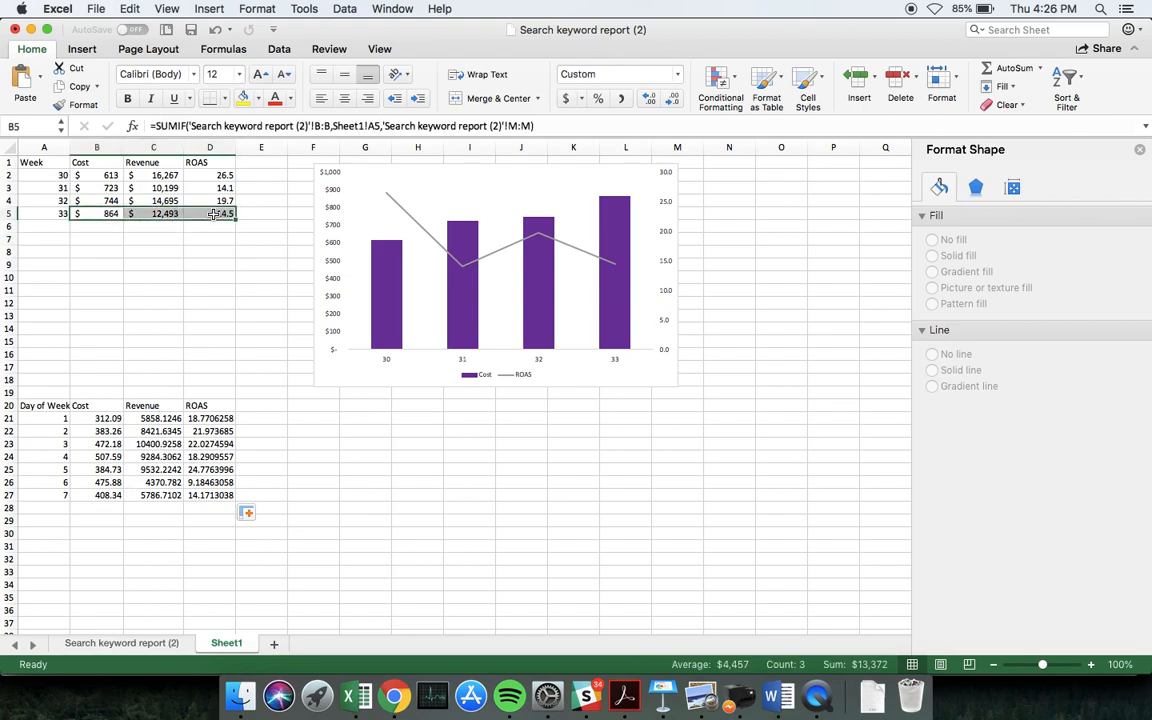
click(82, 106)
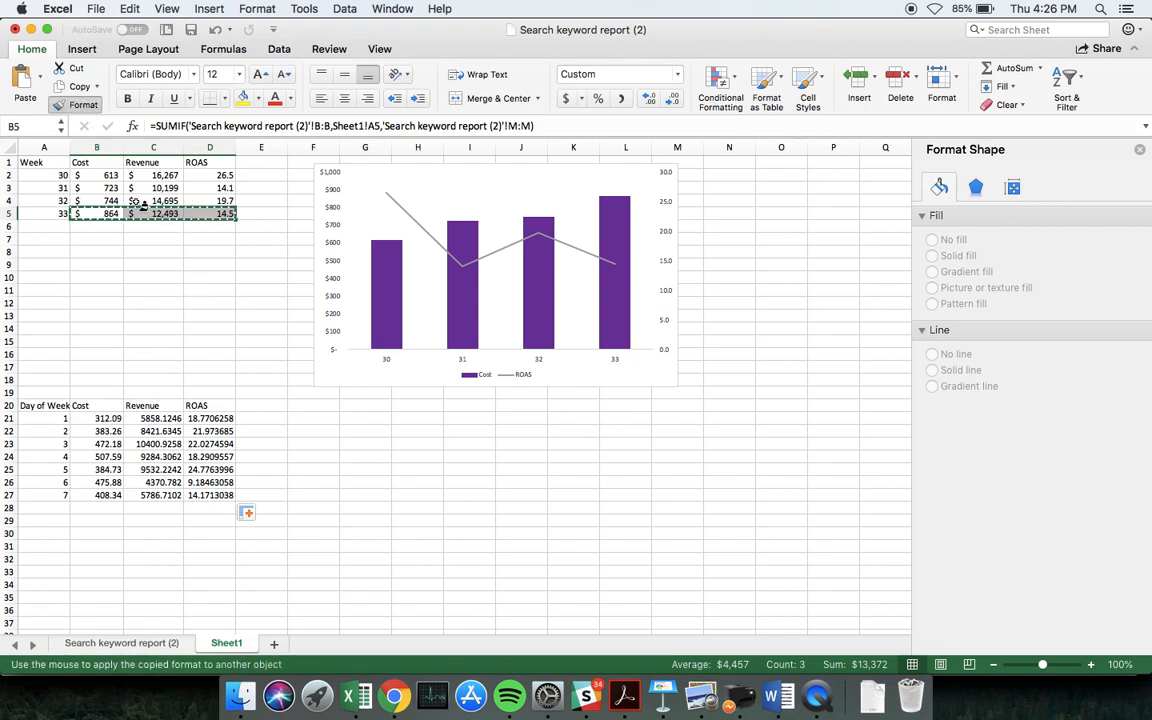
drag(100, 418, 210, 495)
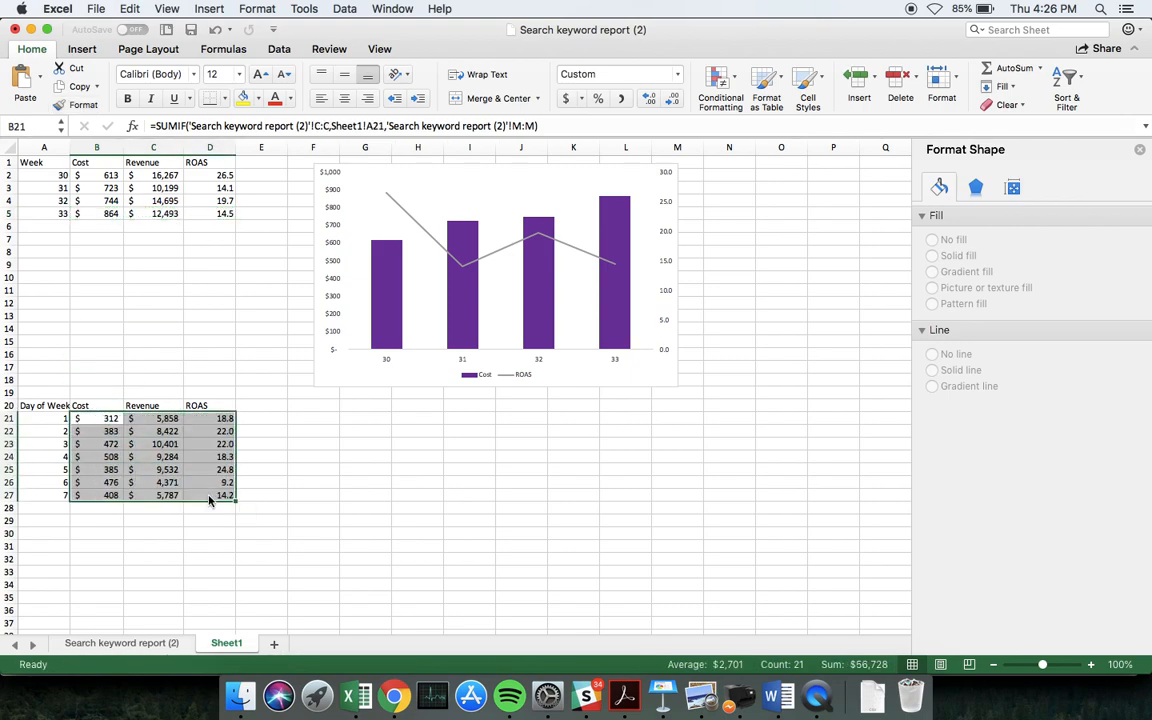
click(196, 315)
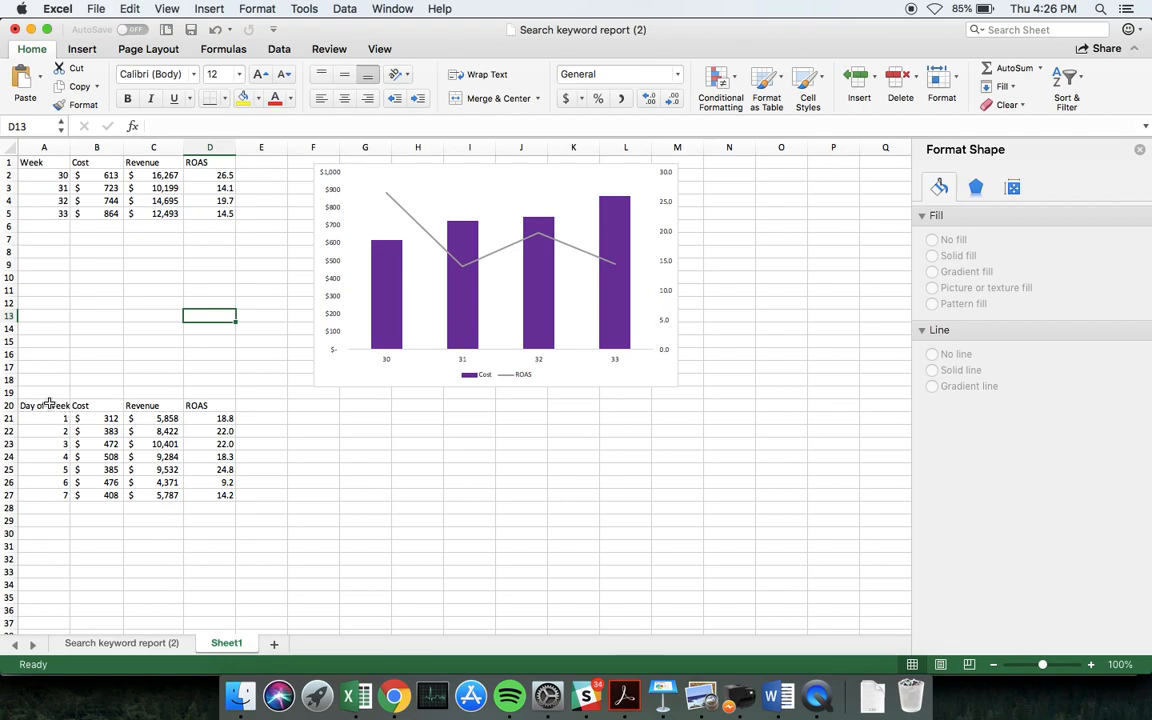
- Insert a 2-D clustered column chart from A20:A27 and D20:D27, placed below the weekly chart and enlarged to about its width
drag(50, 406, 45, 495)
drag(213, 405, 215, 490)
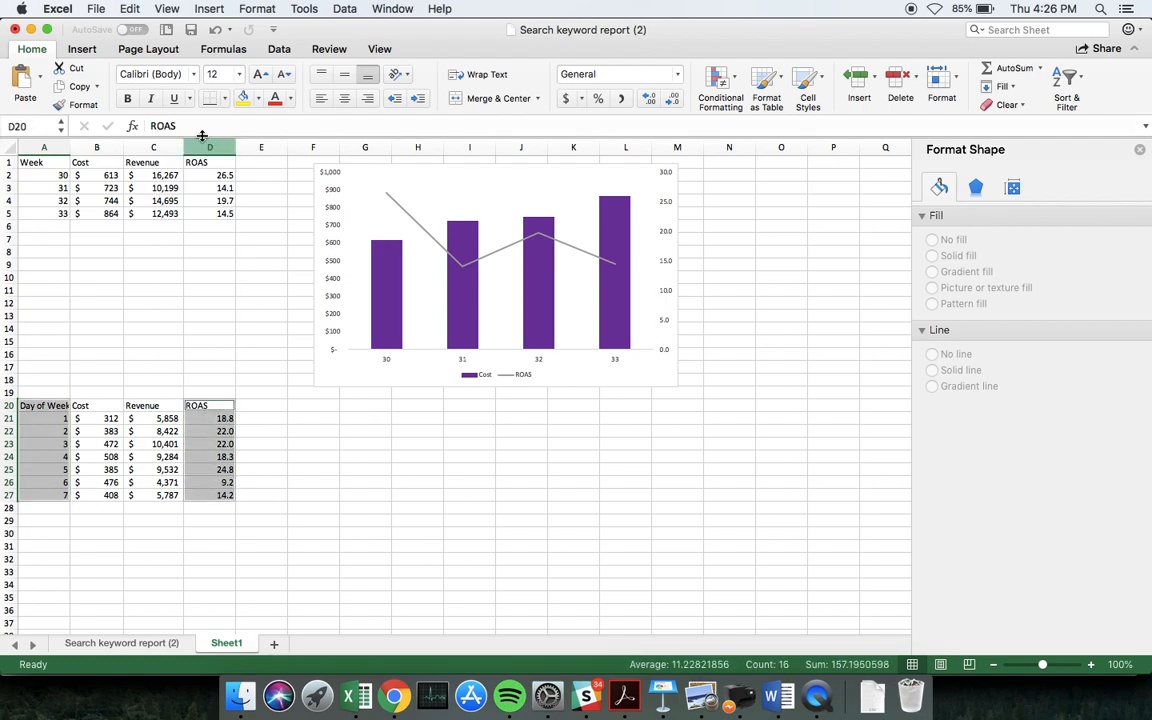
click(83, 50)
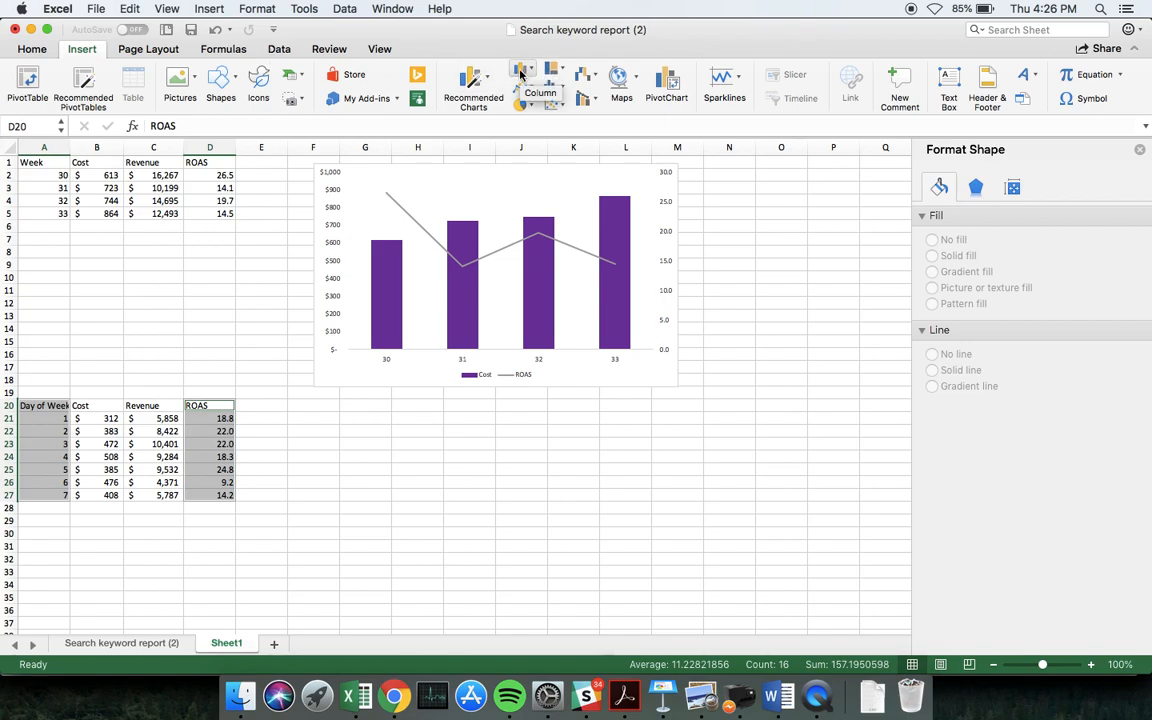
click(520, 72)
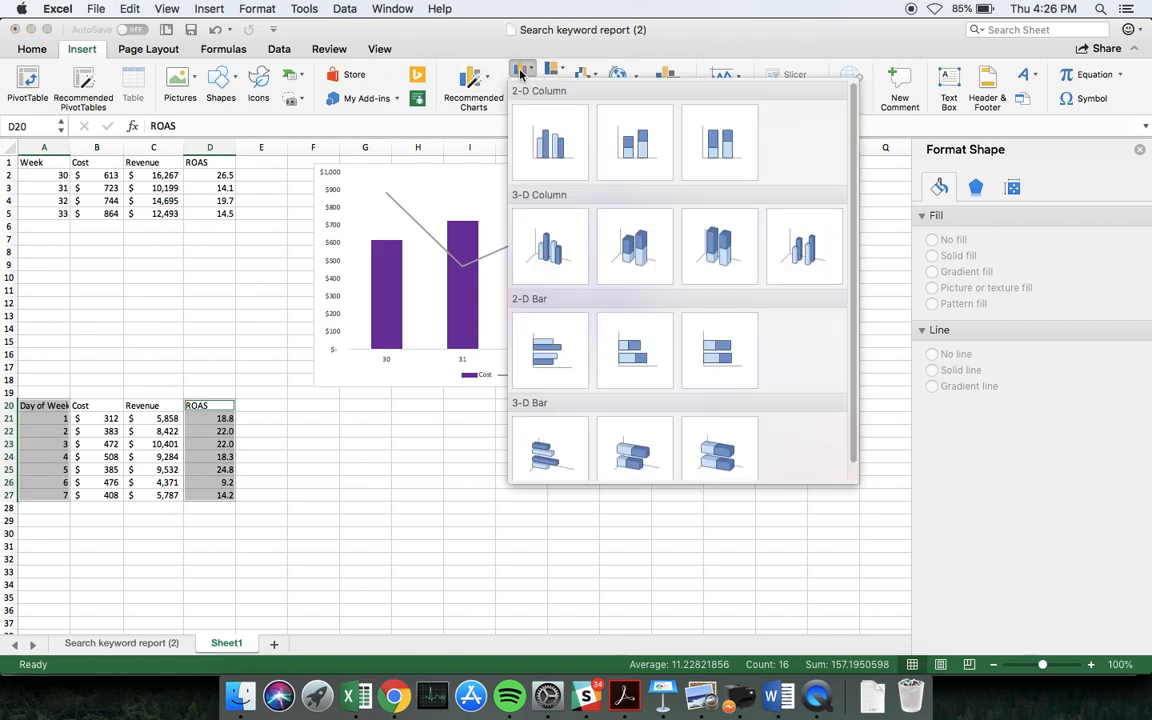
click(537, 150)
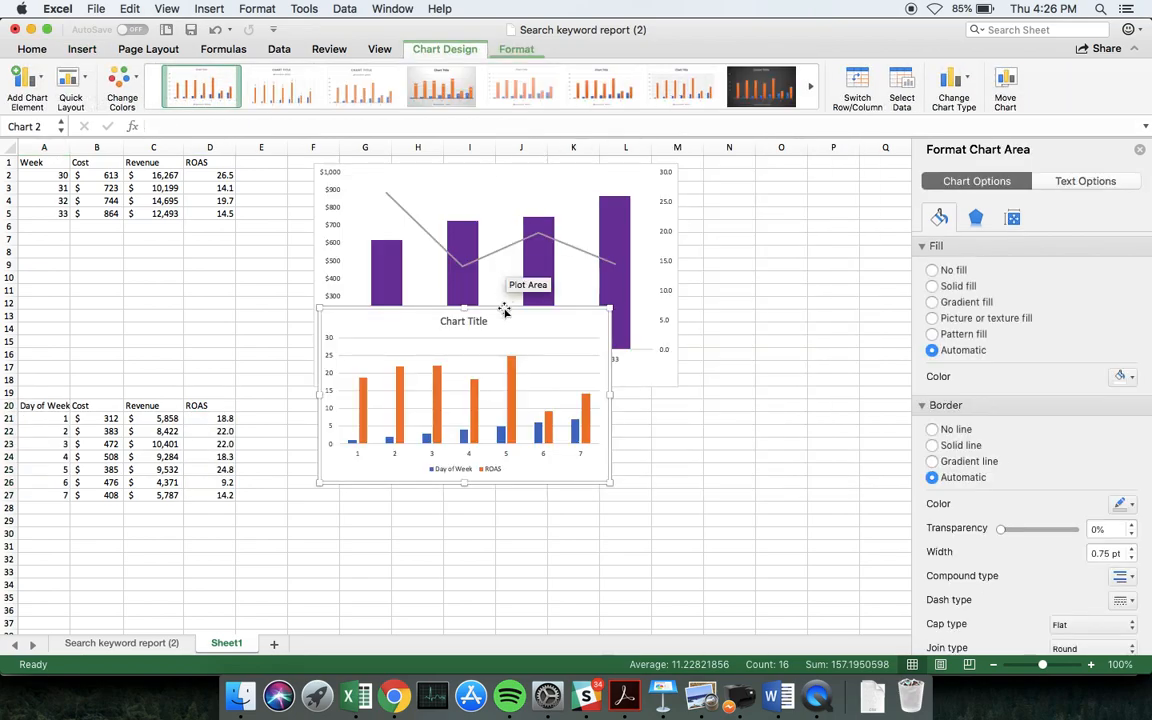
drag(586, 329, 578, 424)
drag(607, 578, 674, 601)
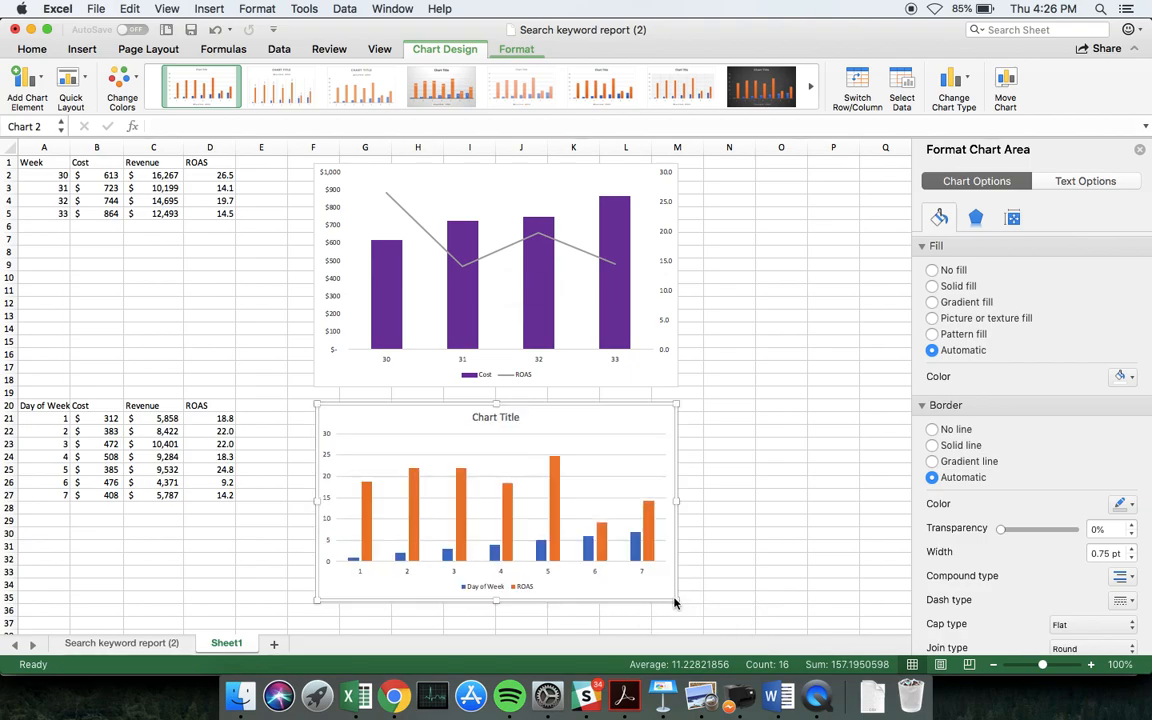
- Delete the Day of Week series and the major gridlines from the new column chart
click(636, 550)
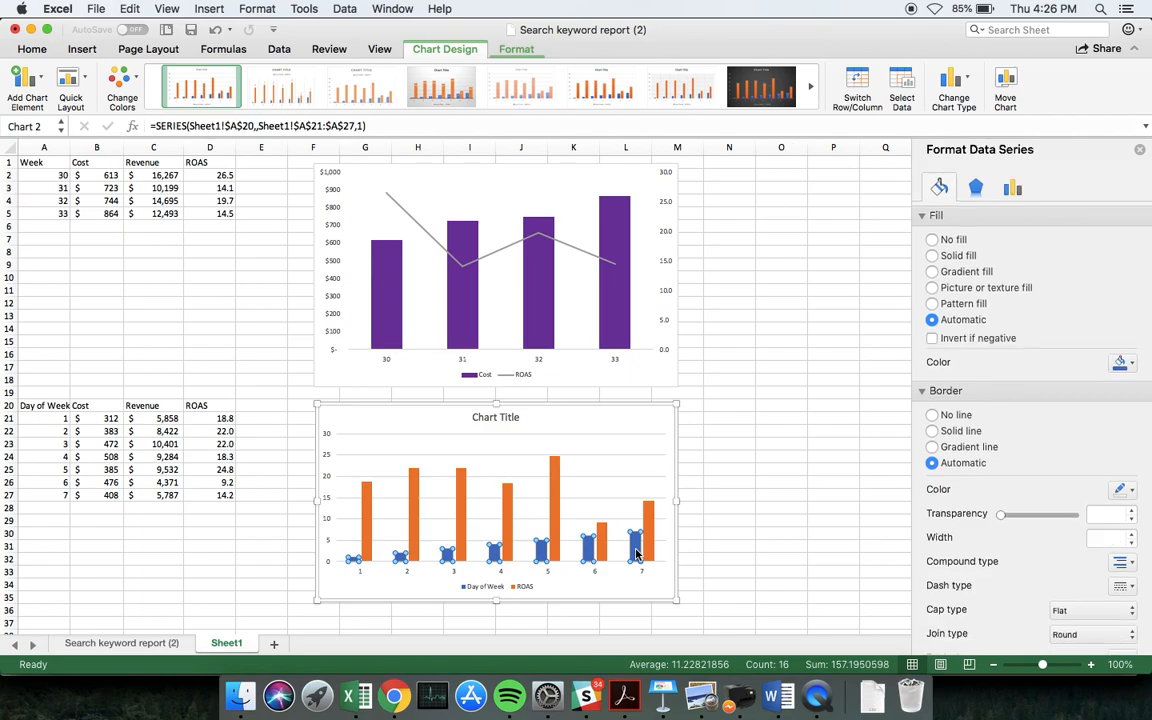
key(Delete)
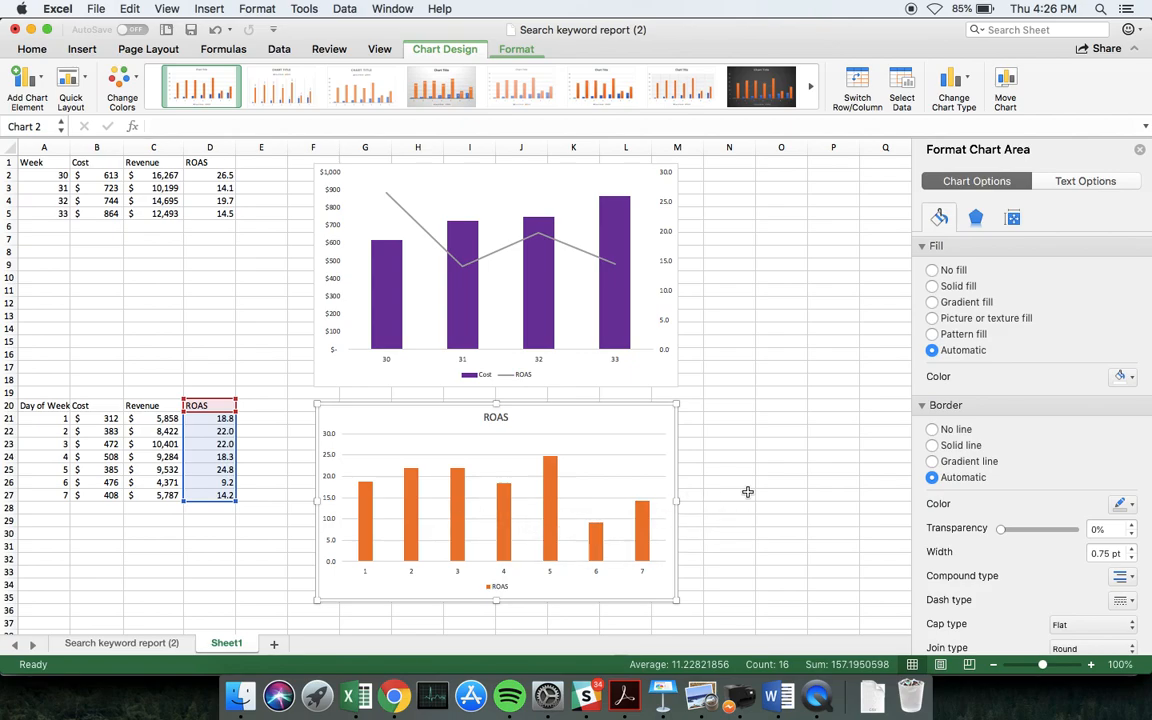
click(615, 481)
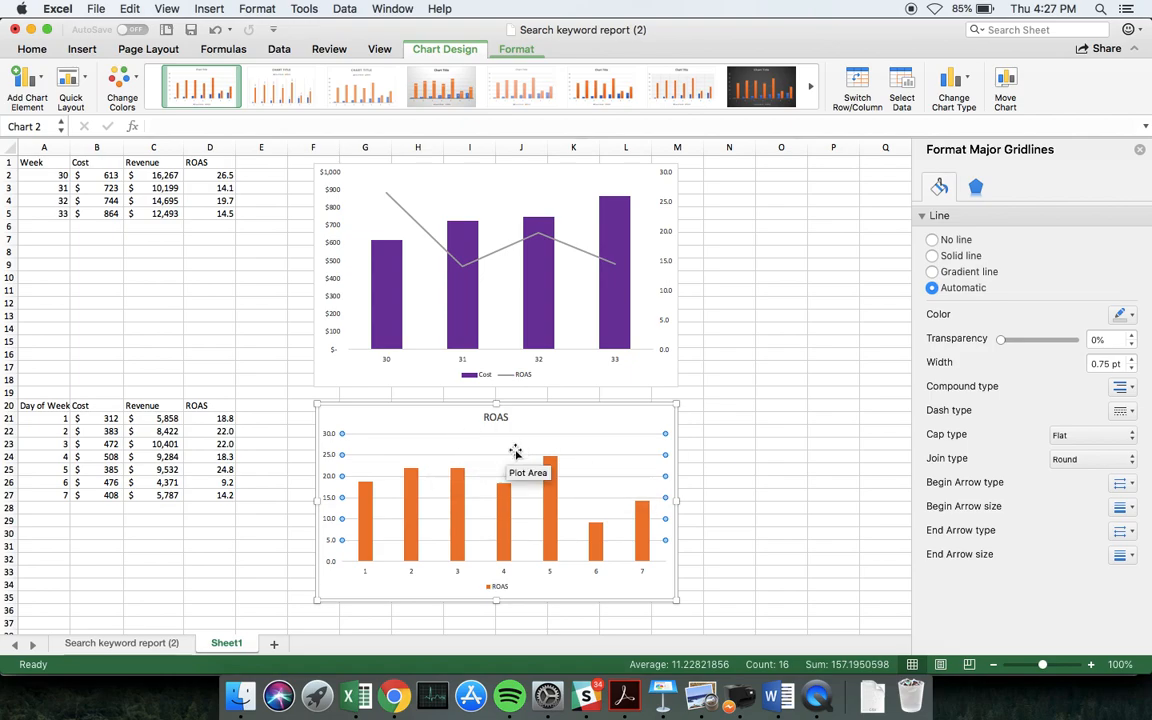
key(Delete)
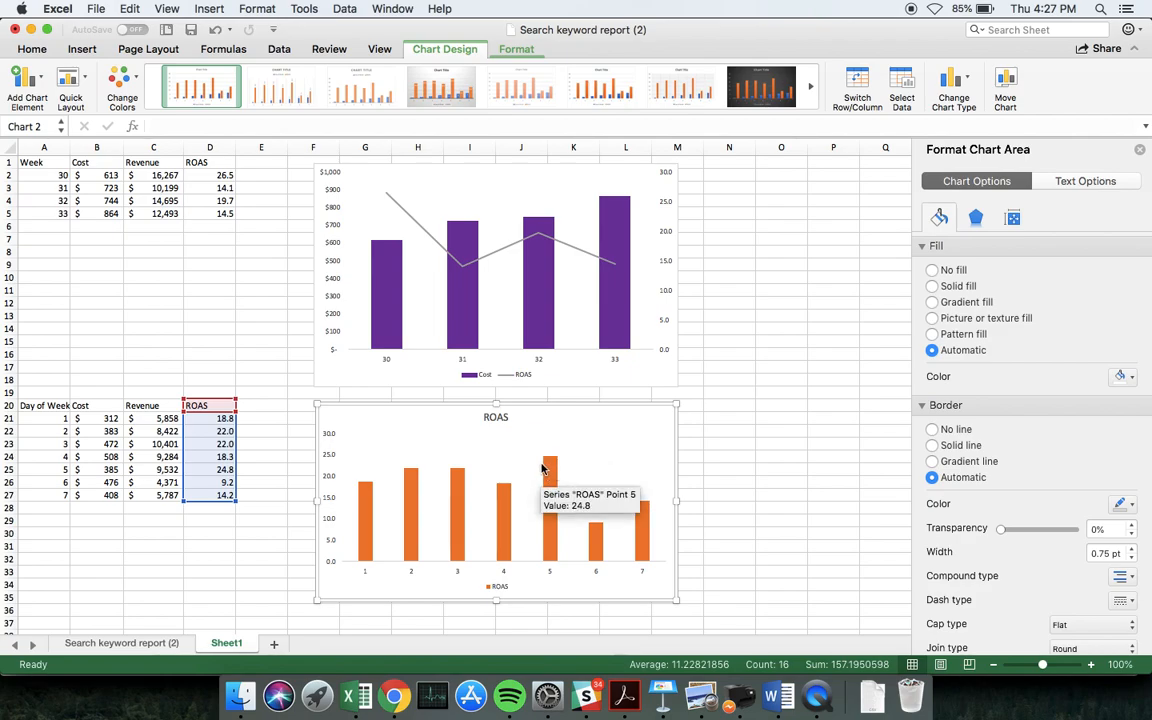
- Examine the series, effects, fill and border formatting options for the ROAS columns
right_click(549, 473)
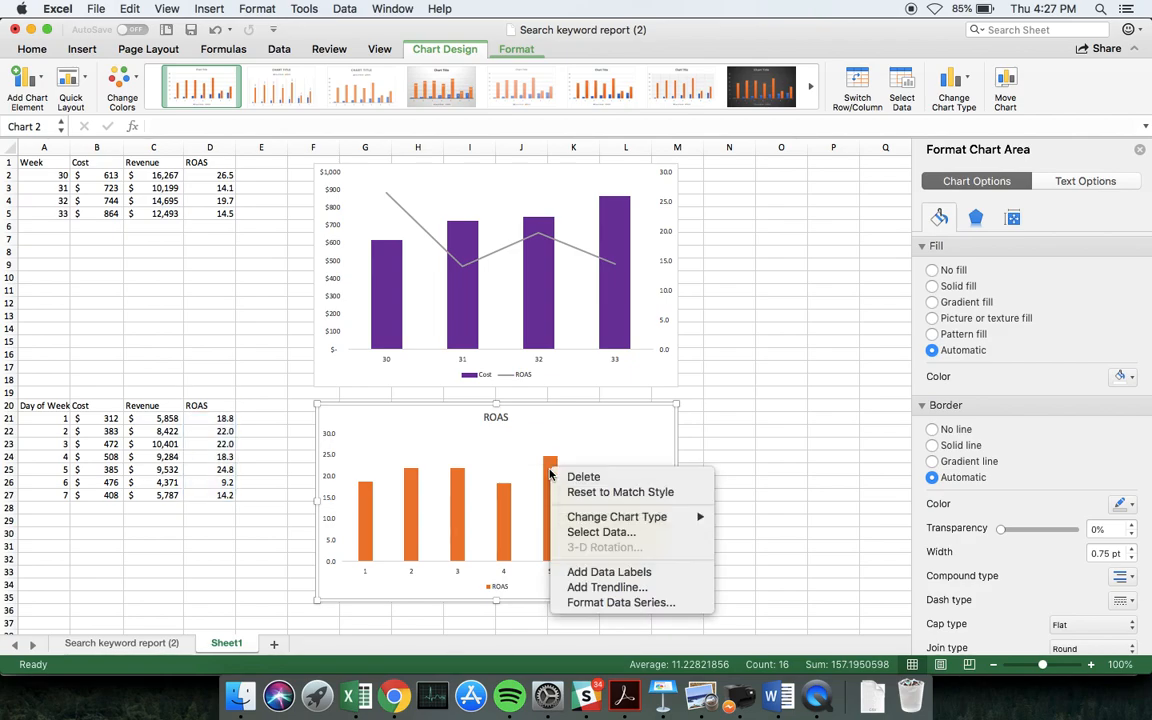
click(630, 603)
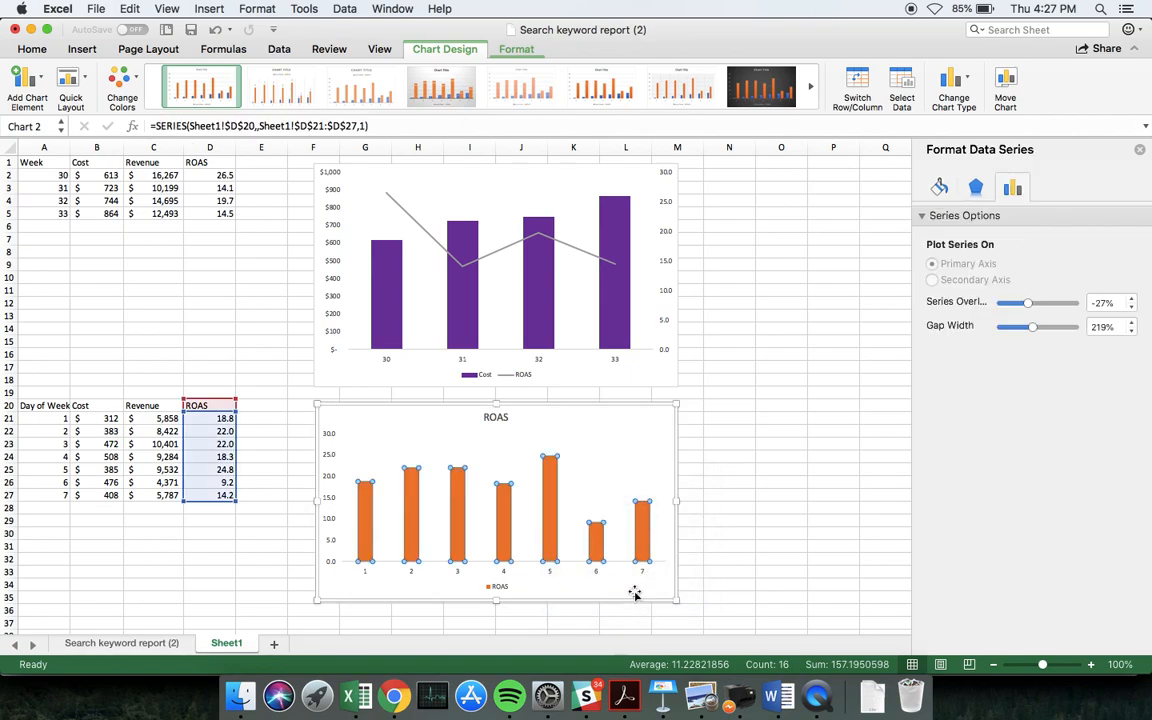
click(925, 219)
click(925, 219)
click(976, 189)
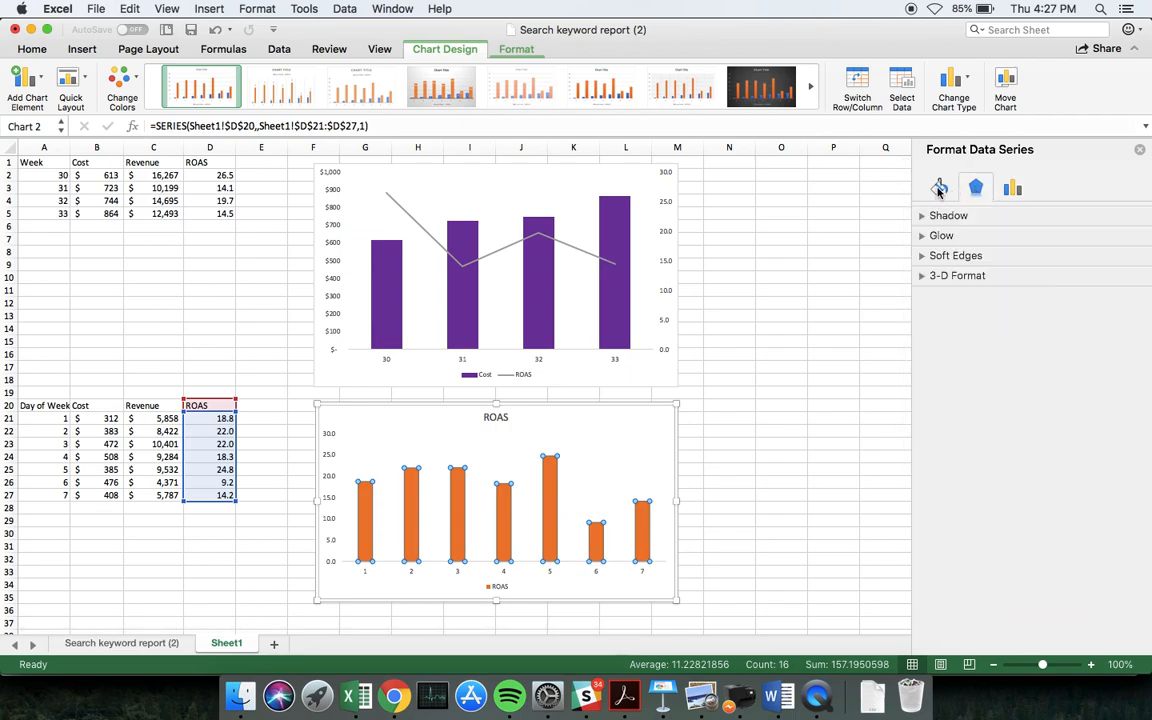
click(939, 189)
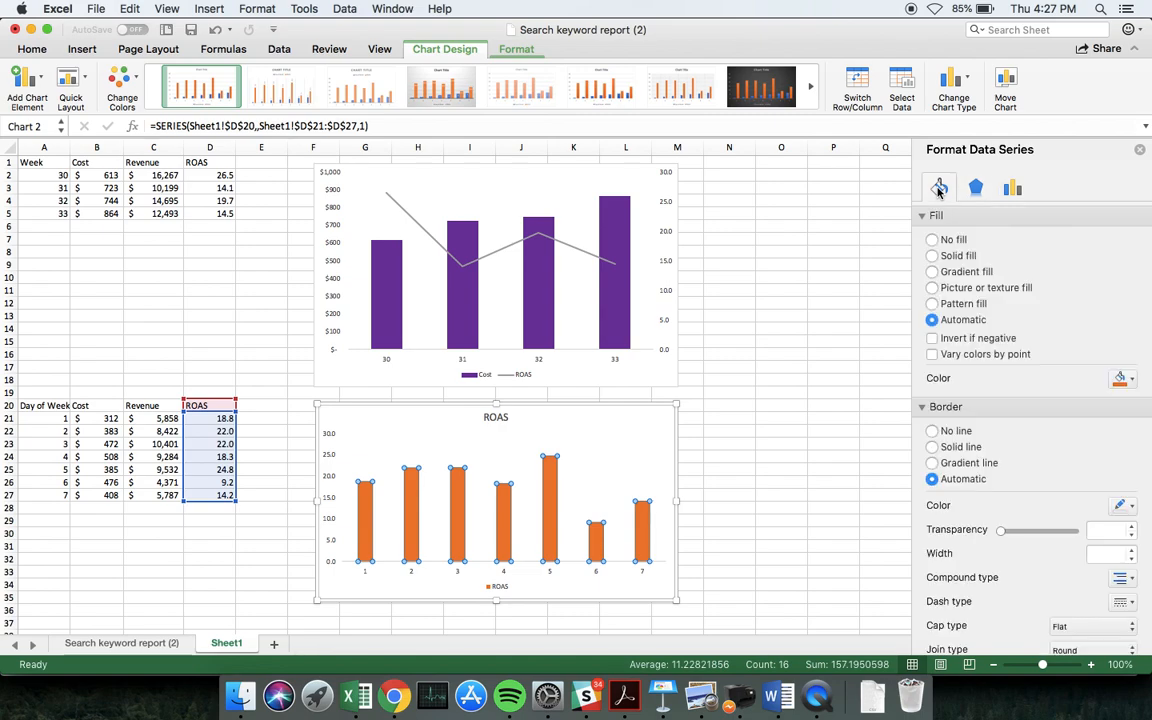
scroll(1003, 311, down, 4)
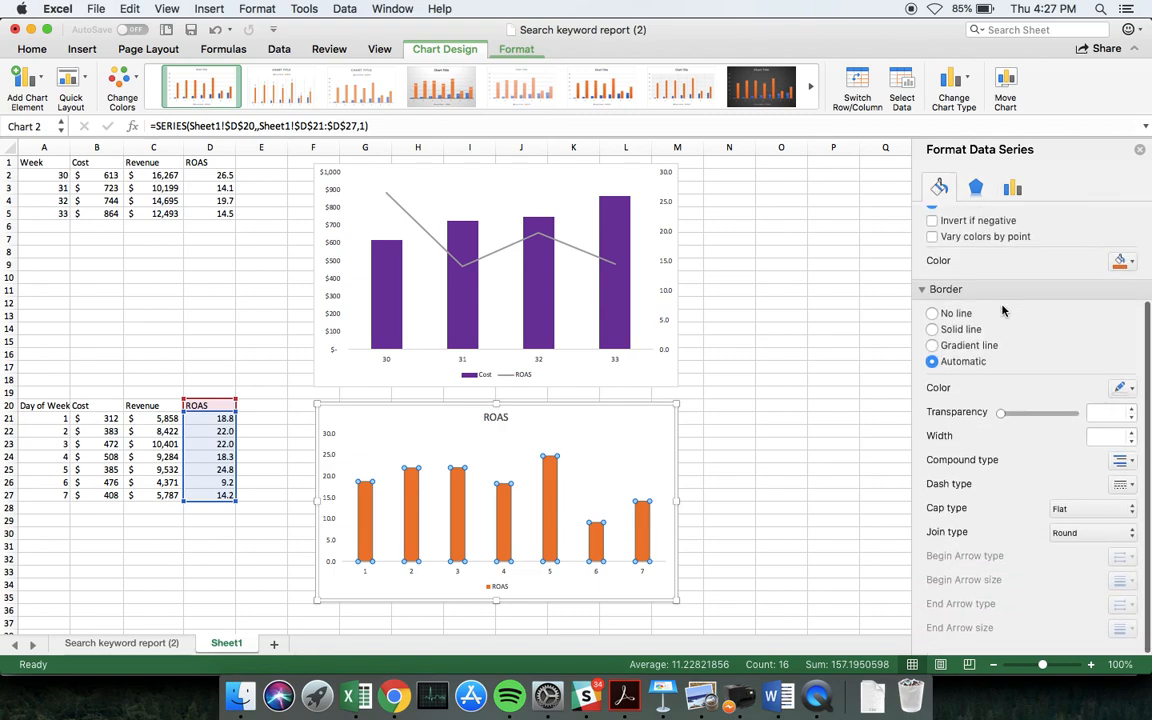
scroll(1003, 311, up, 4)
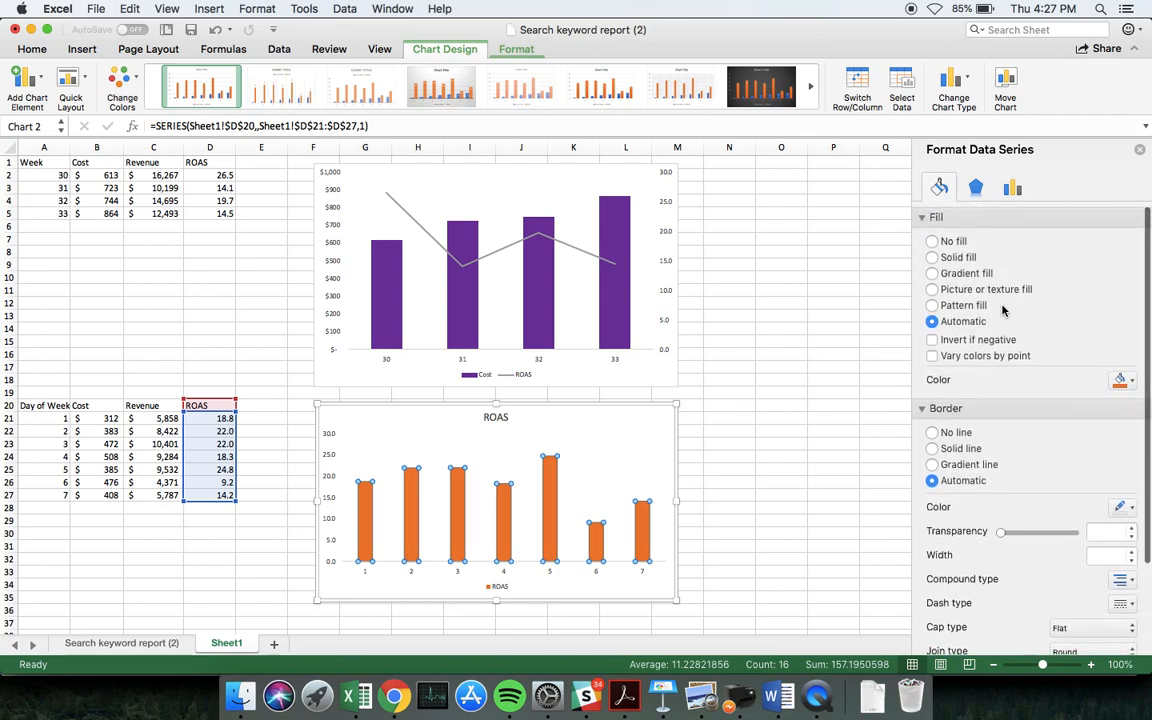
click(1140, 151)
- Add data labels to the ROAS columns in the day-of-week chart
right_click(550, 511)
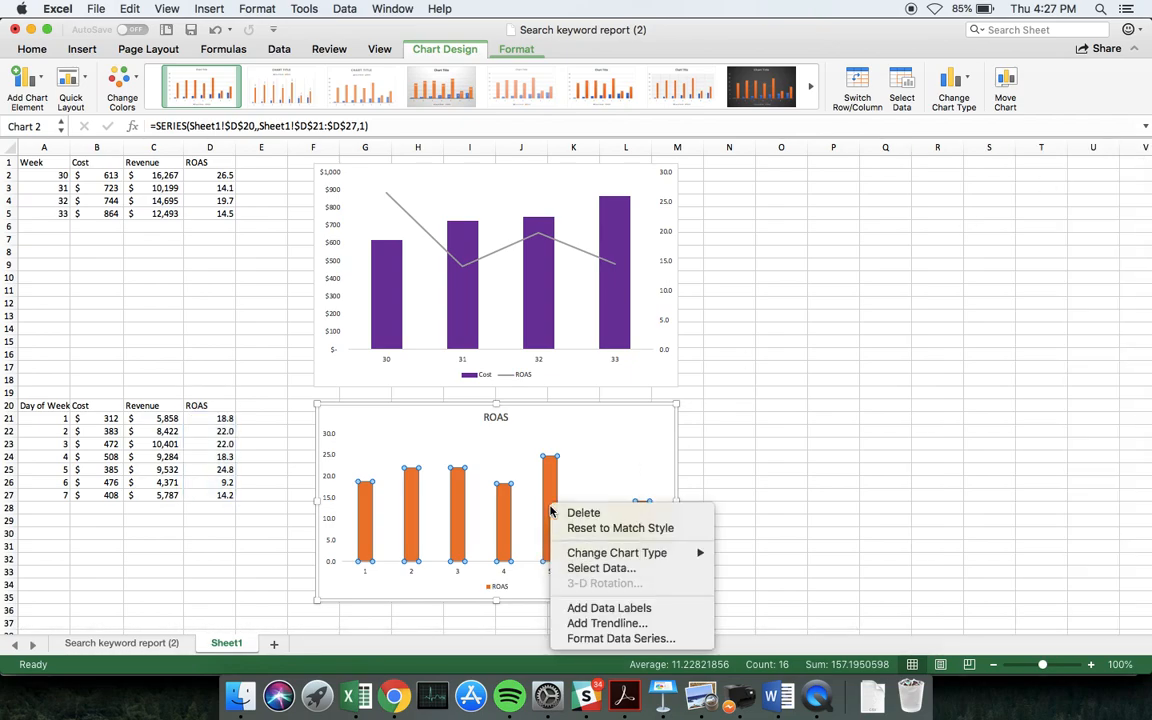
click(634, 609)
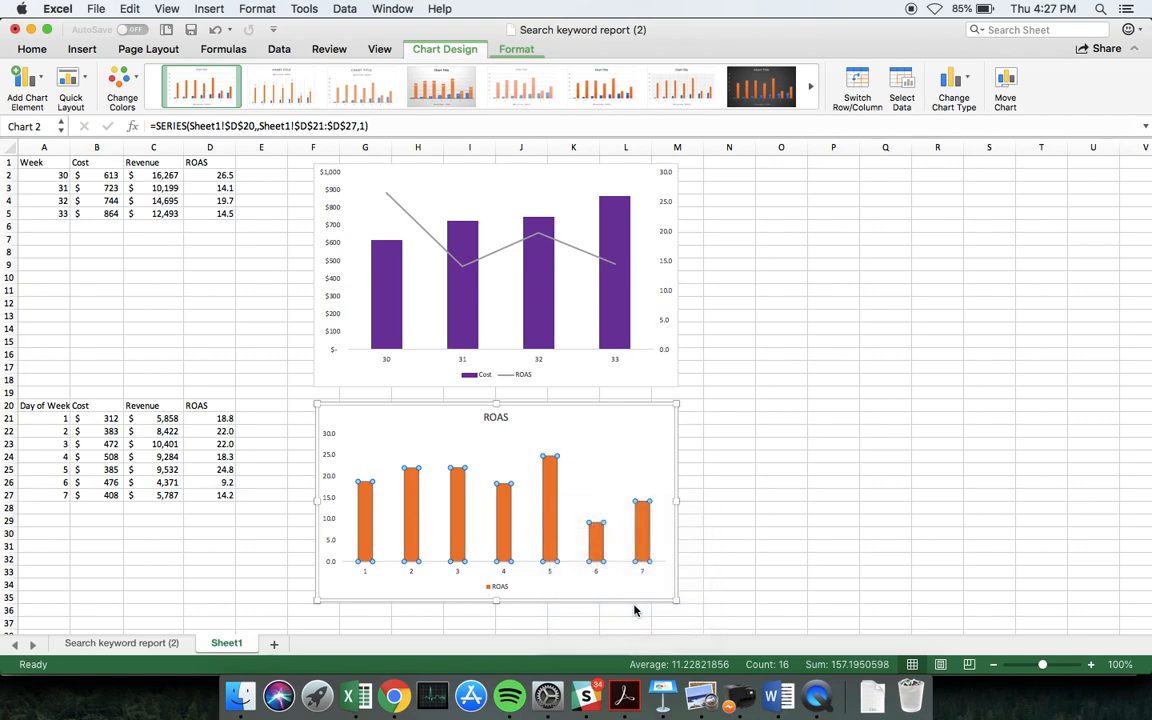
click(709, 473)
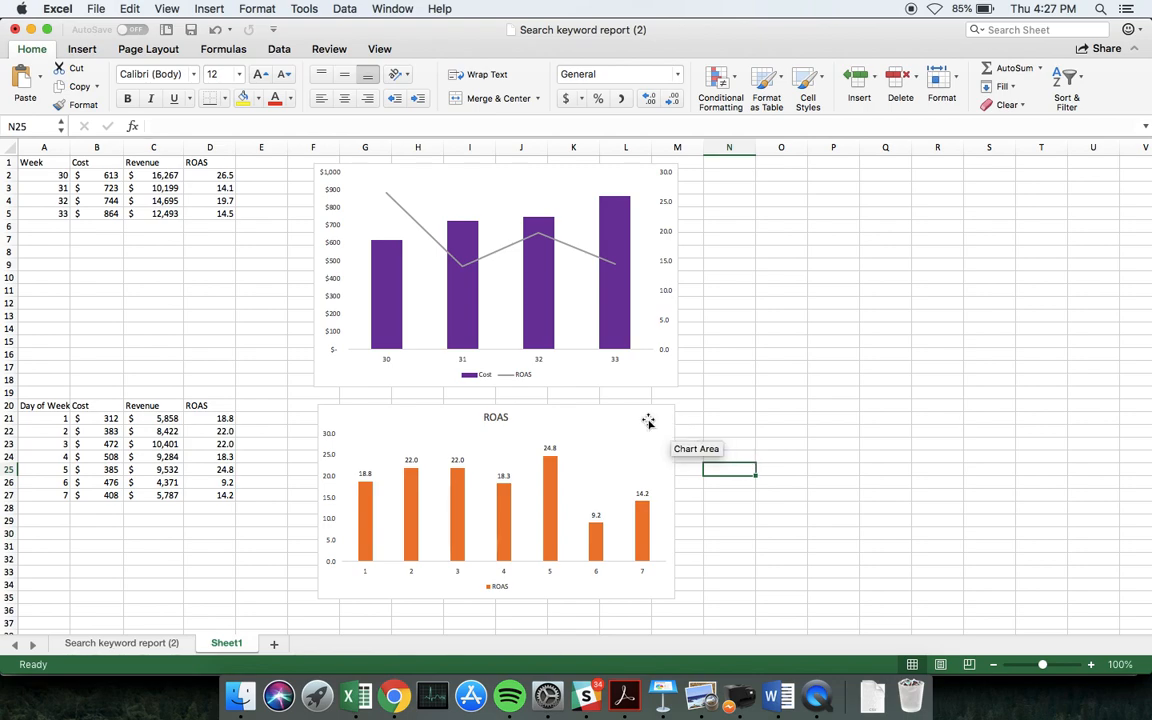
- Nudge the day-of-week ROAS chart and enlarge it slightly to line up with the weekly chart above
drag(648, 421, 646, 418)
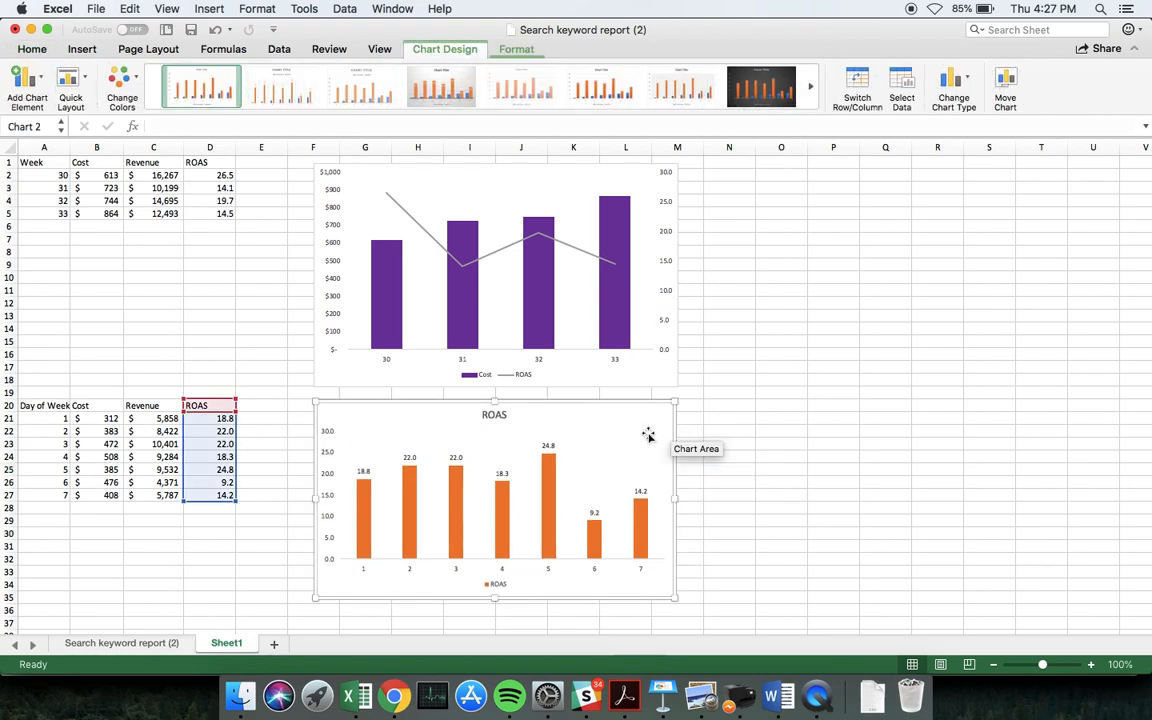
drag(676, 597, 678, 603)
click(743, 442)
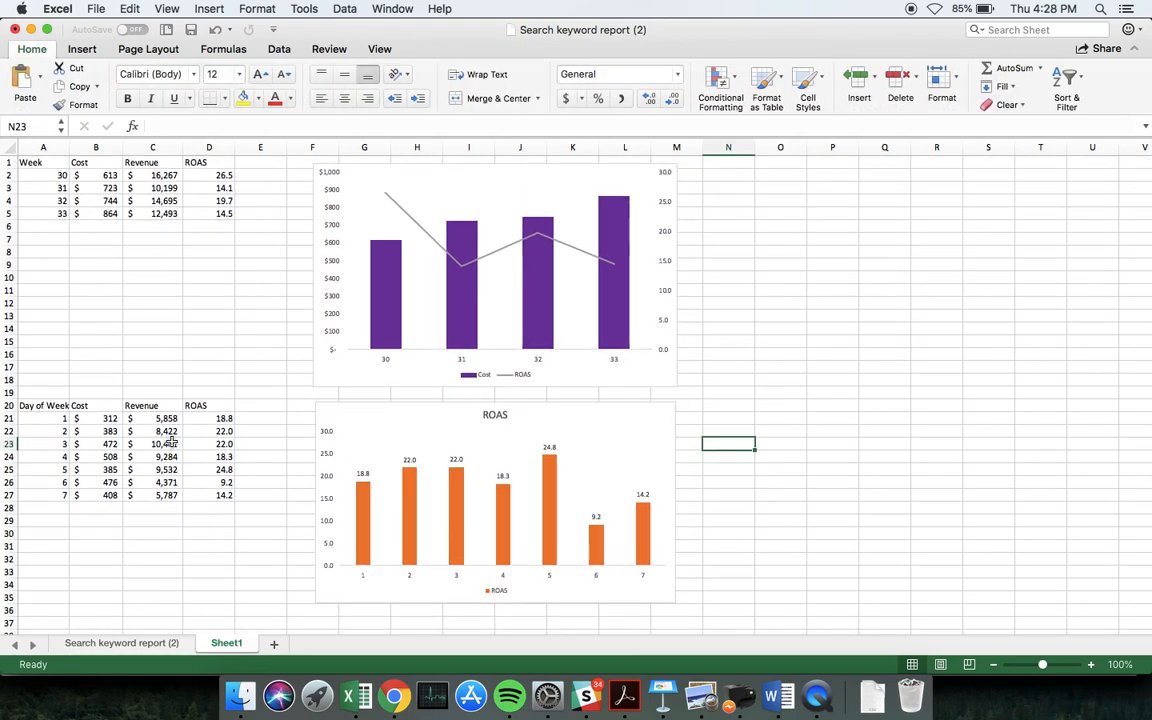
click(134, 641)
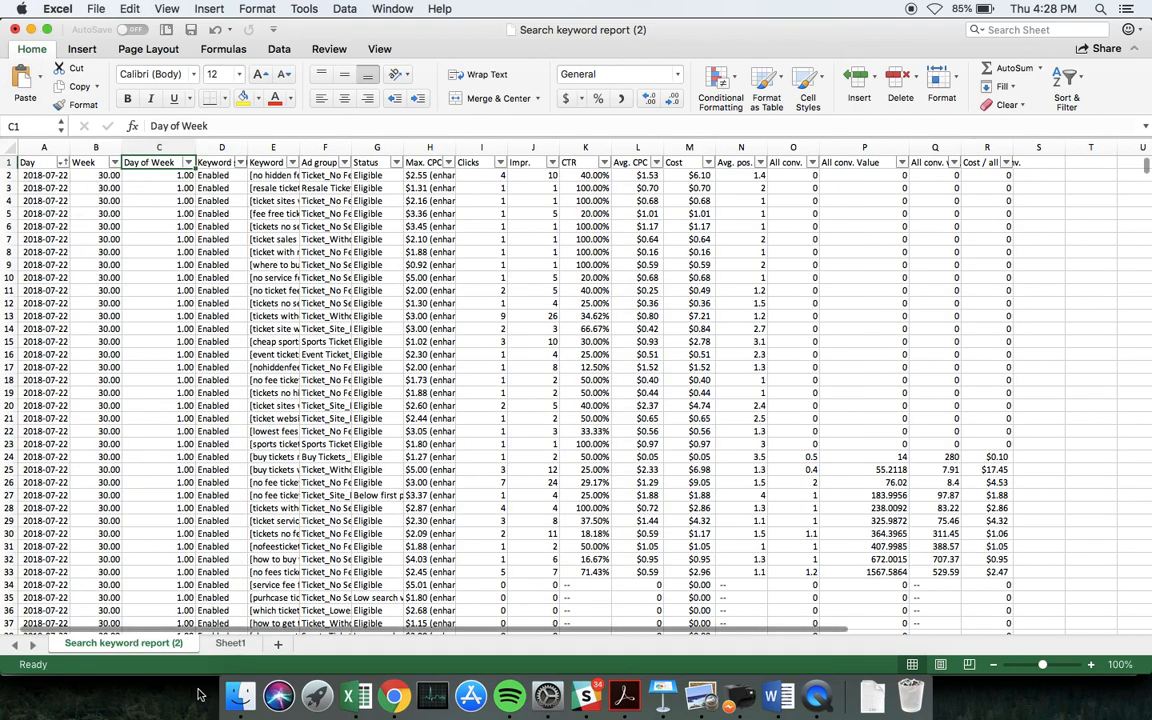
click(229, 643)
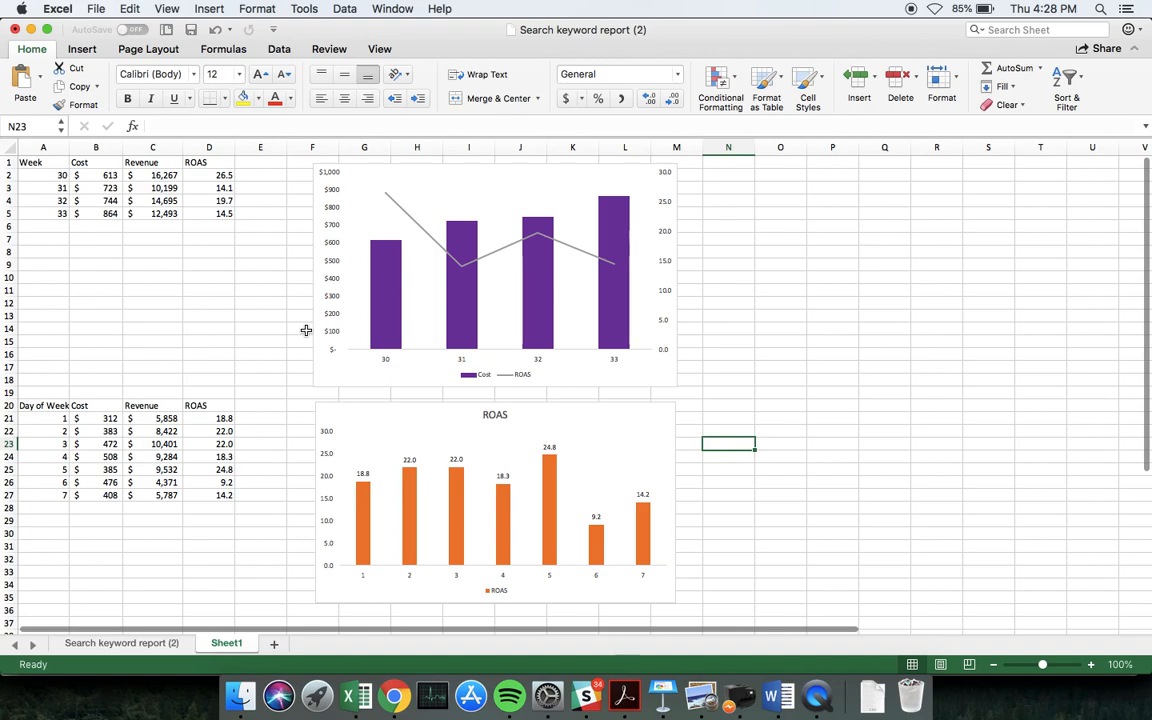